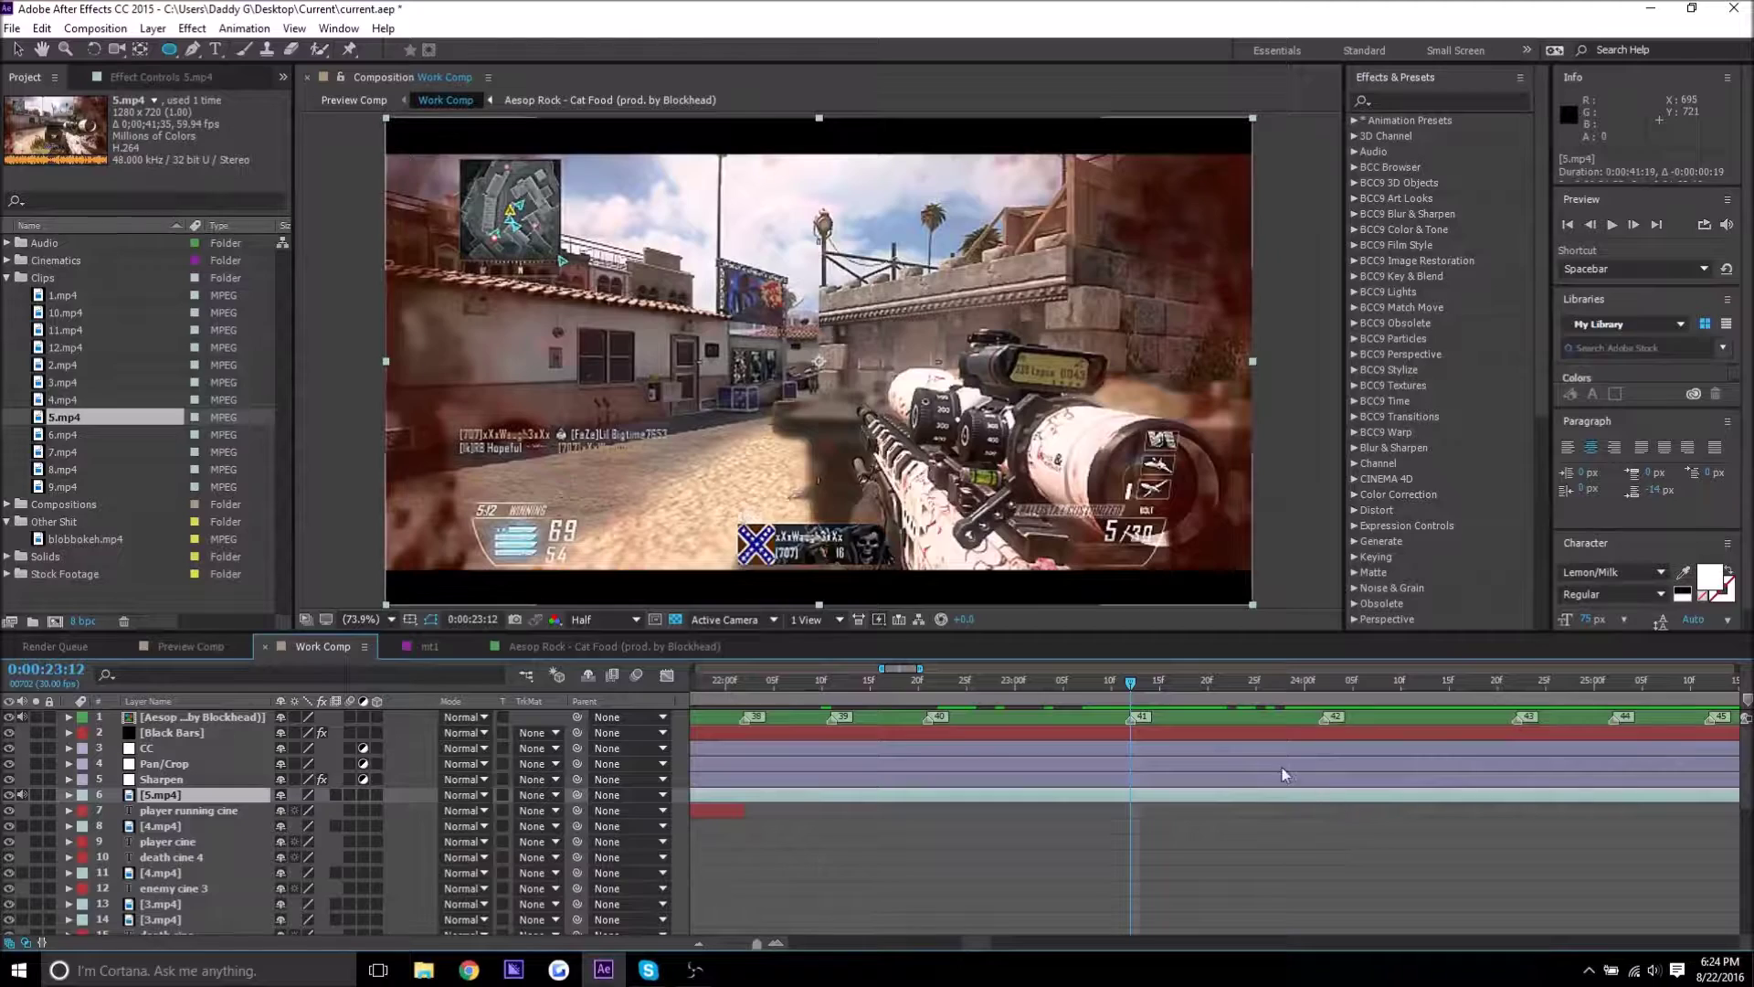
# Slide the 5.mp4 clip earlier in the timeline until the scoped double-kill shot lands at 0:00:23:12.
pyautogui.click(1323, 686)
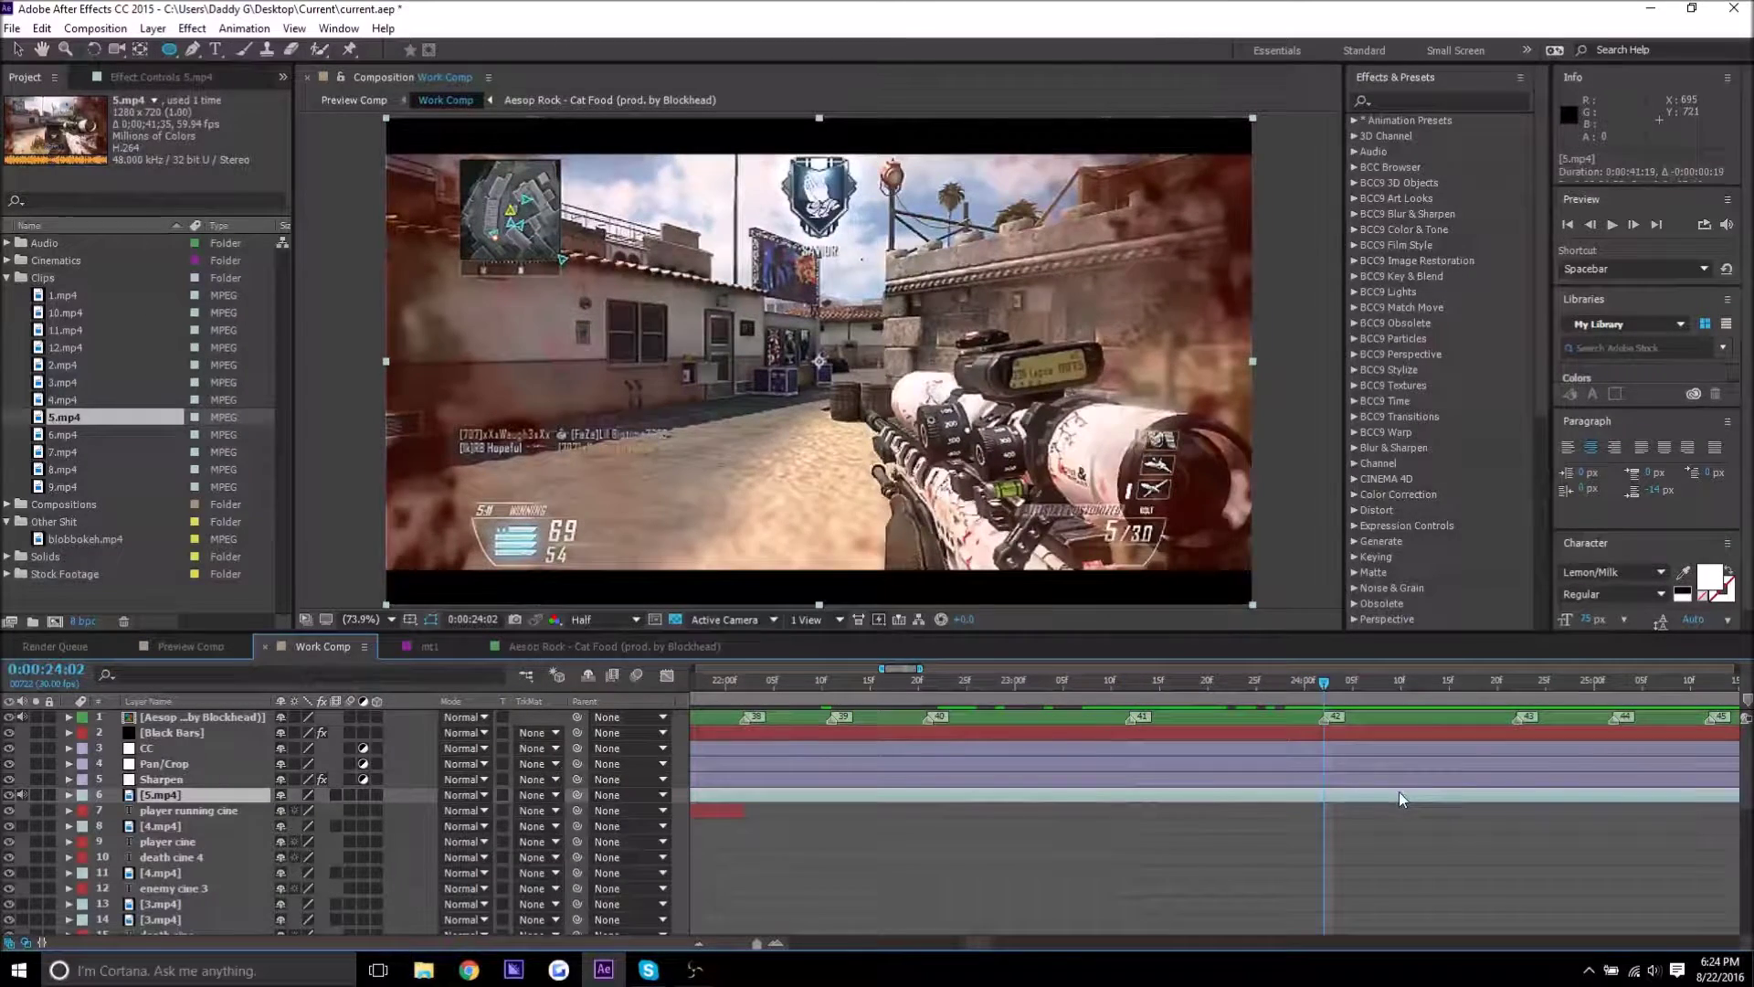
pyautogui.click(1129, 683)
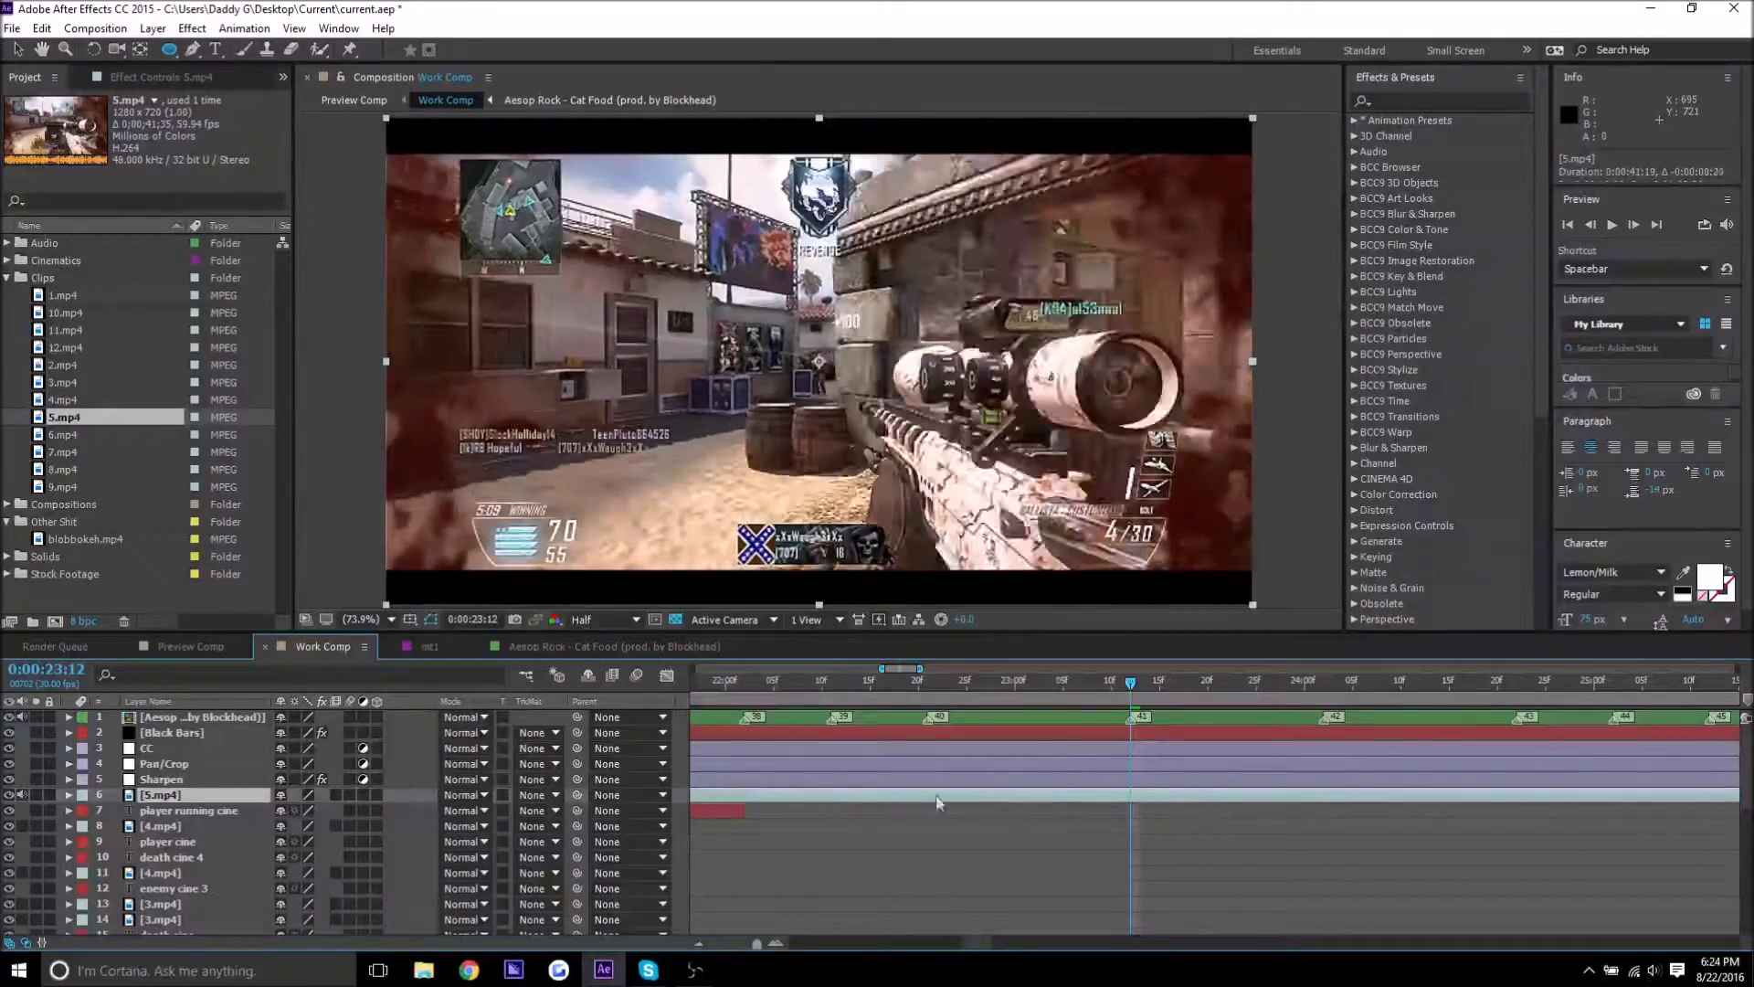
pyautogui.moveTo(1455, 797); pyautogui.dragTo(944, 791)
pyautogui.moveTo(1488, 818); pyautogui.dragTo(1288, 814)
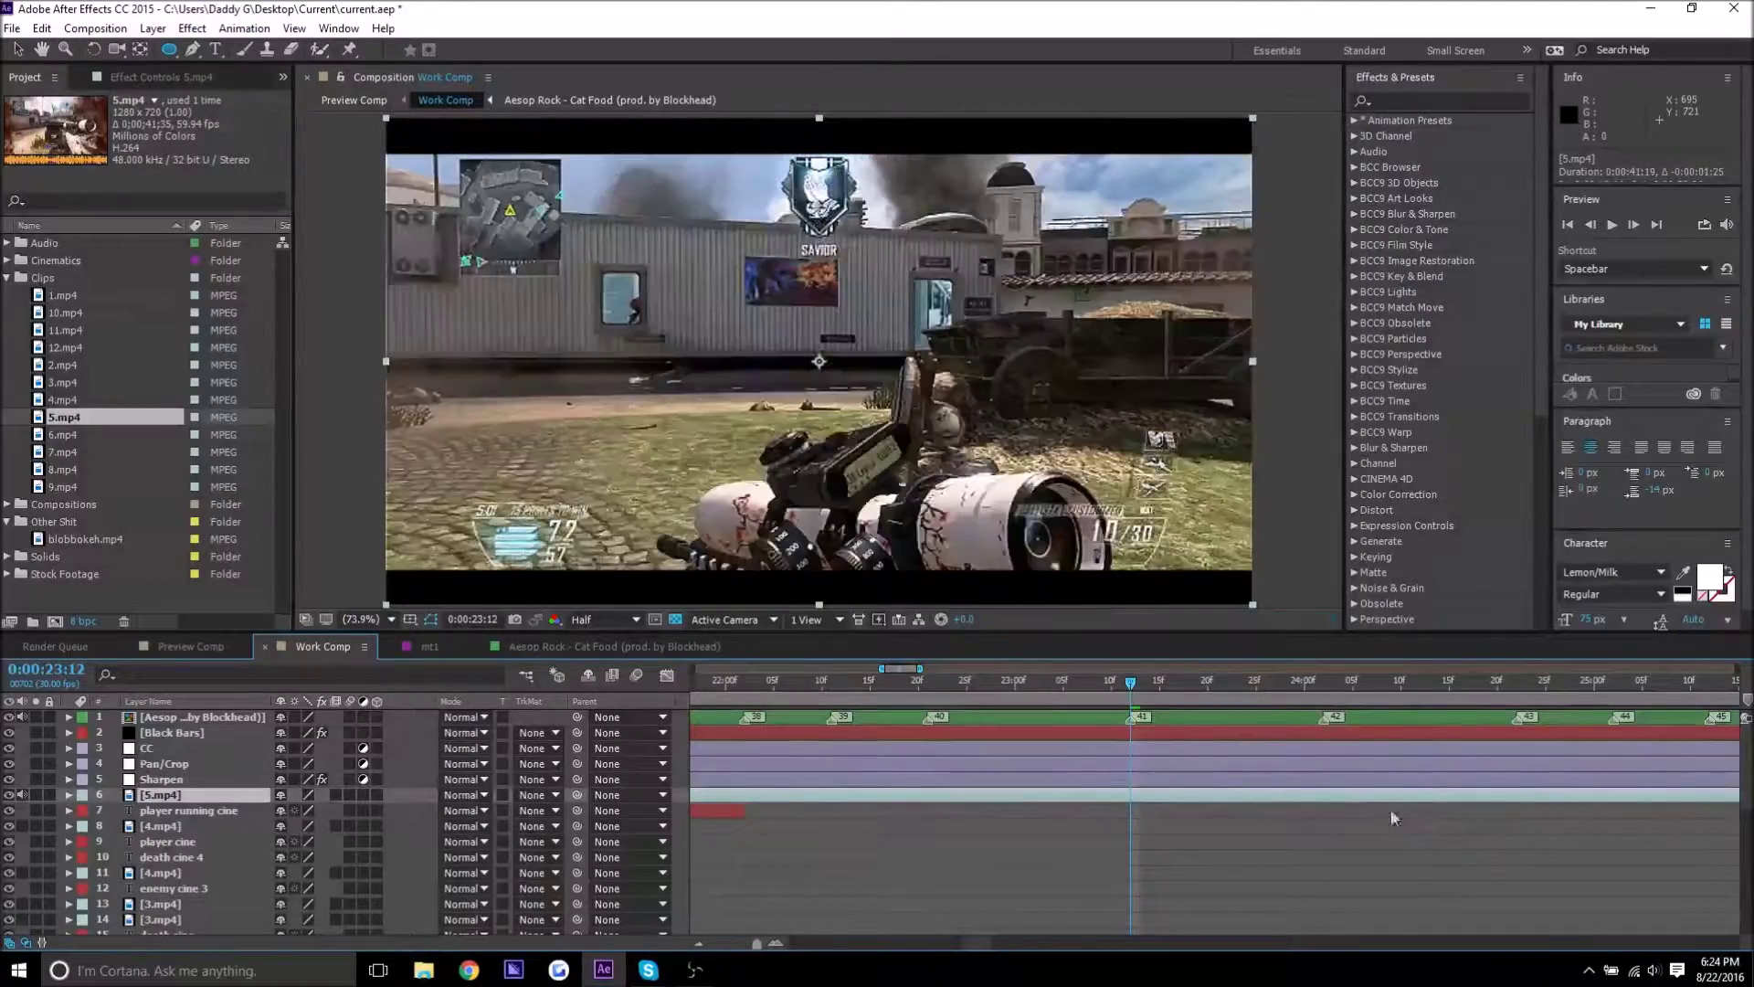
pyautogui.moveTo(1501, 803); pyautogui.dragTo(1107, 740)
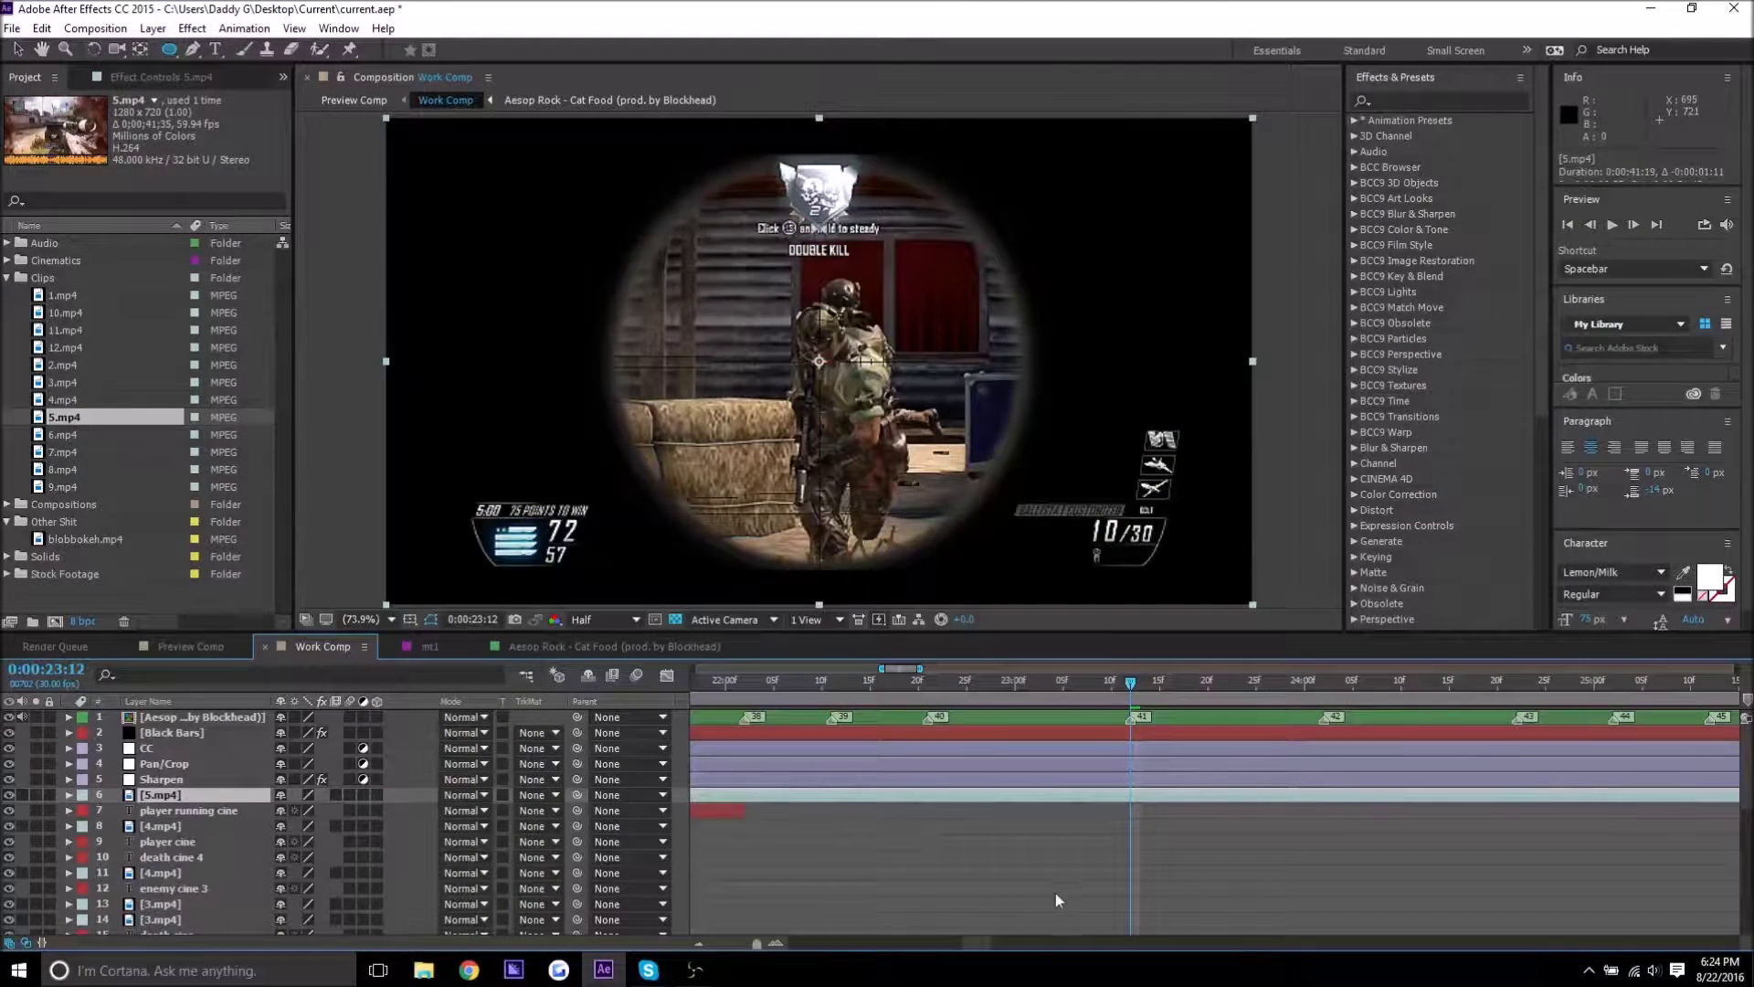
# Reveal the 5.mp4 layer's Time Remap property and add a keyframe at 0:00:23:12.
pyautogui.press('r')
pyautogui.press('r')
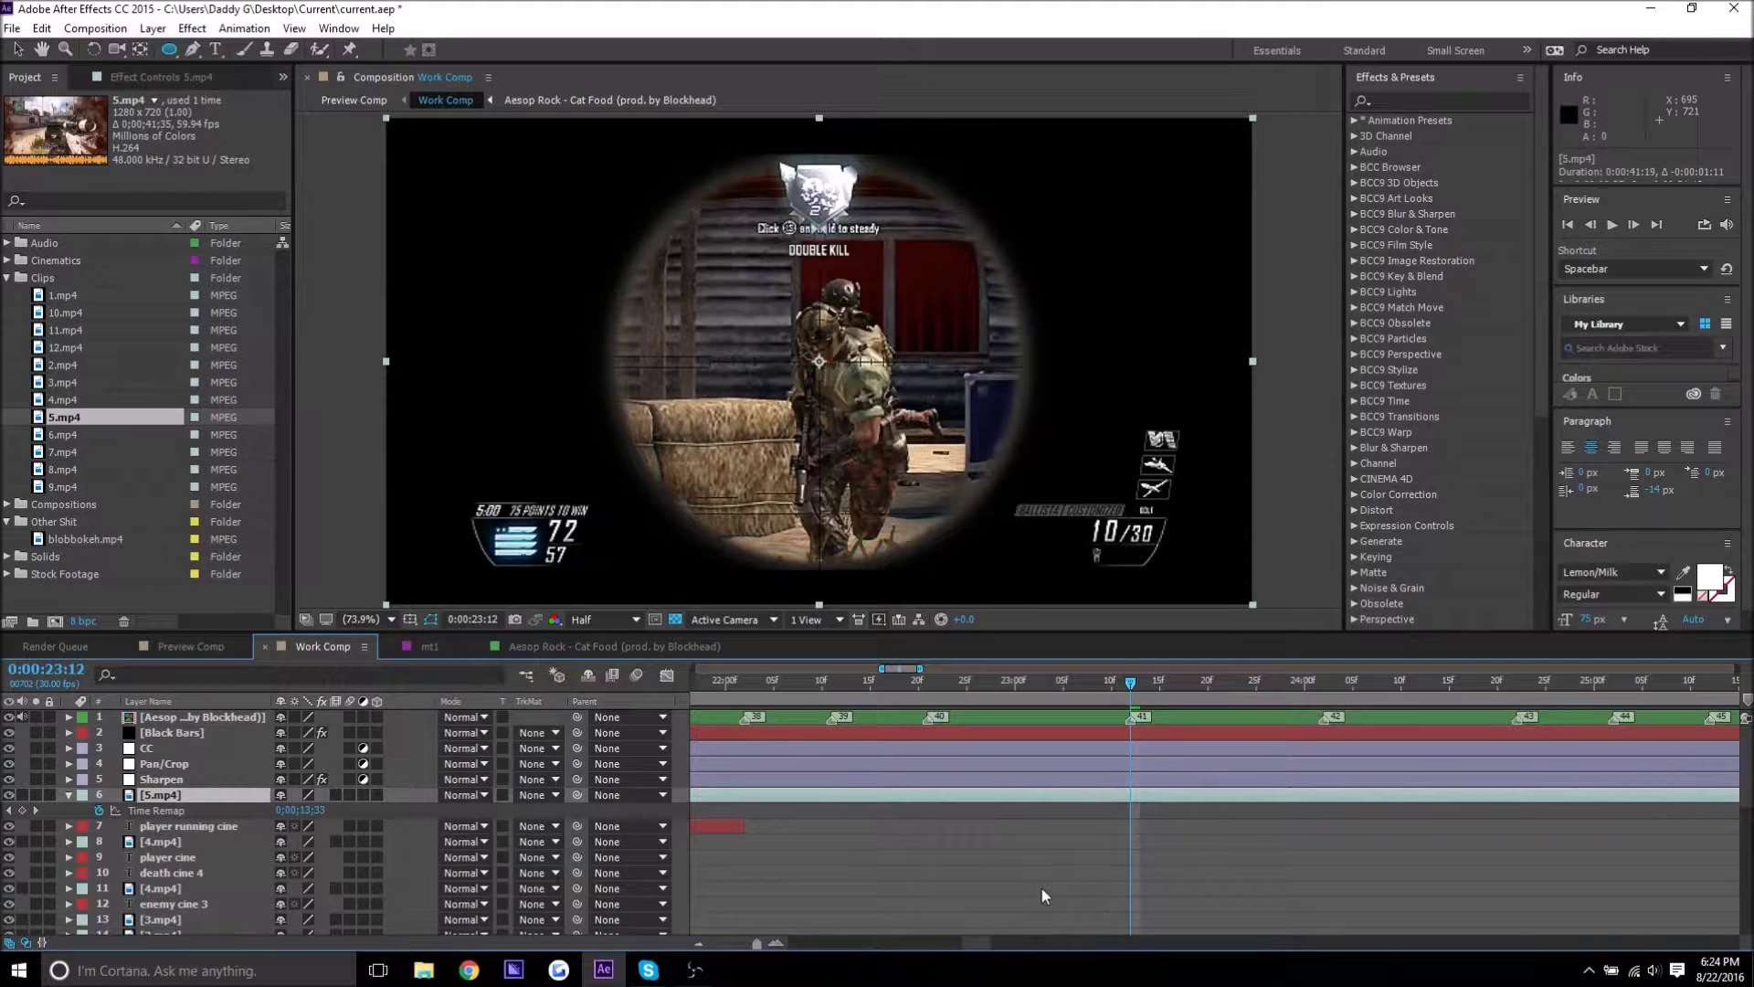
pyautogui.click(22, 810)
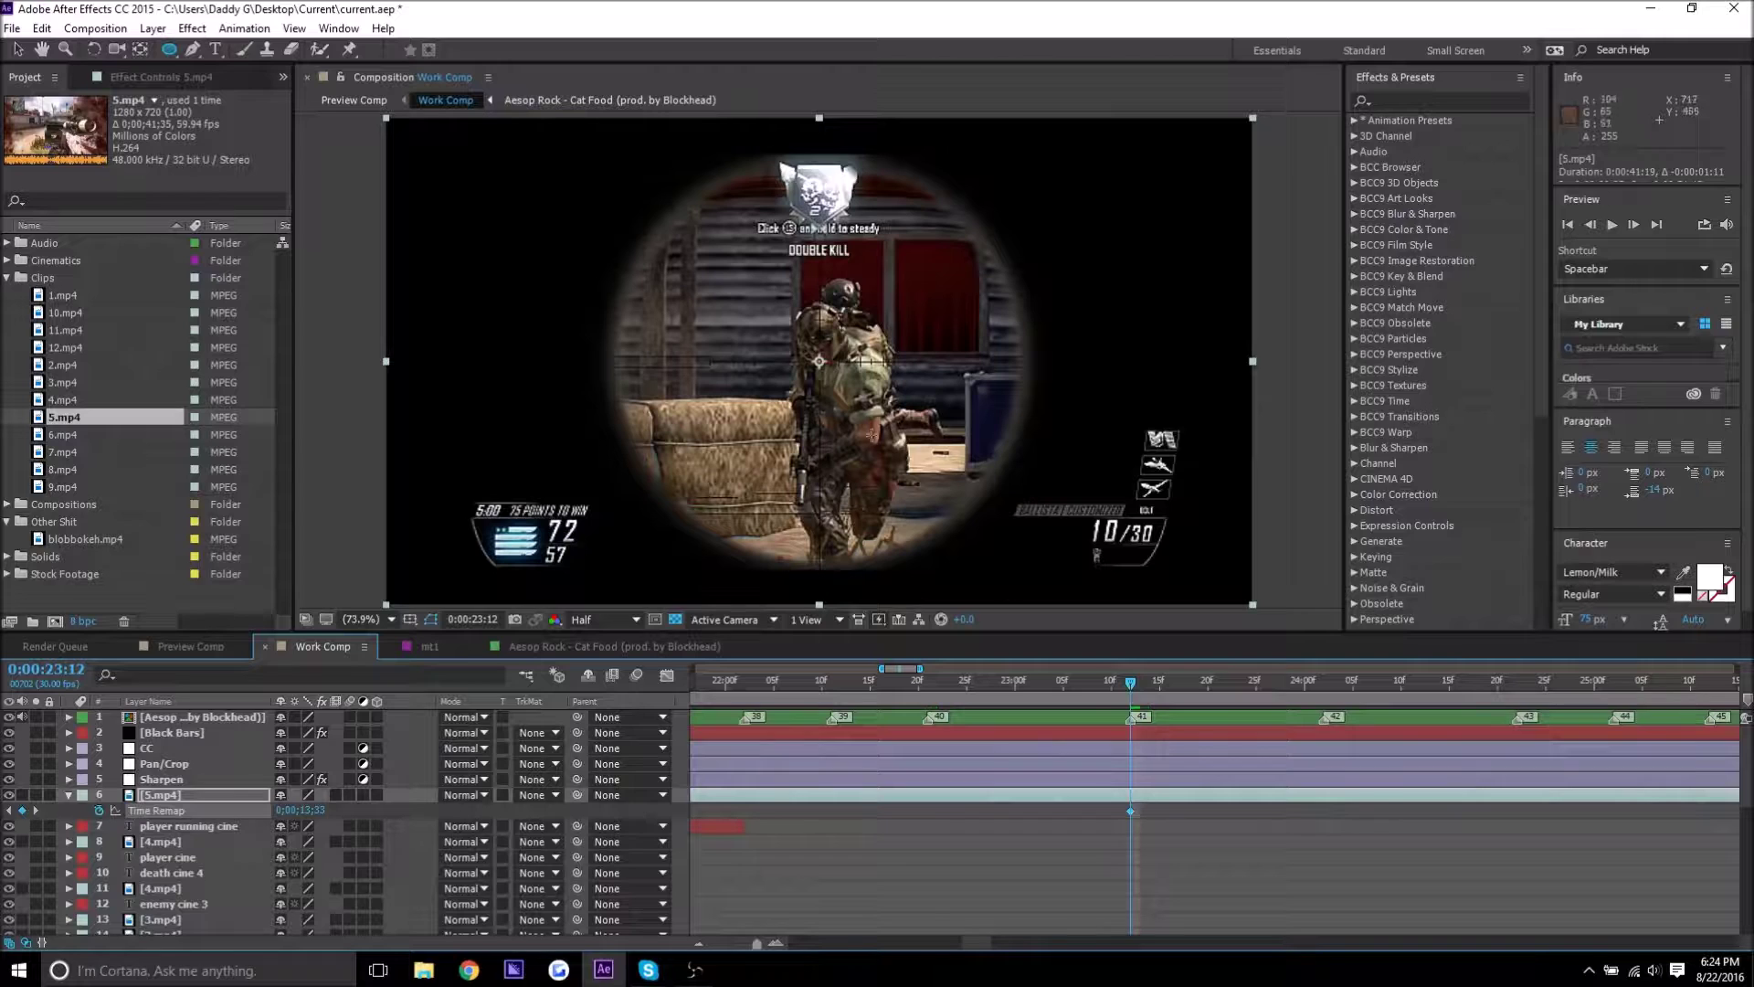
pyautogui.moveTo(1133, 686); pyautogui.dragTo(1134, 674)
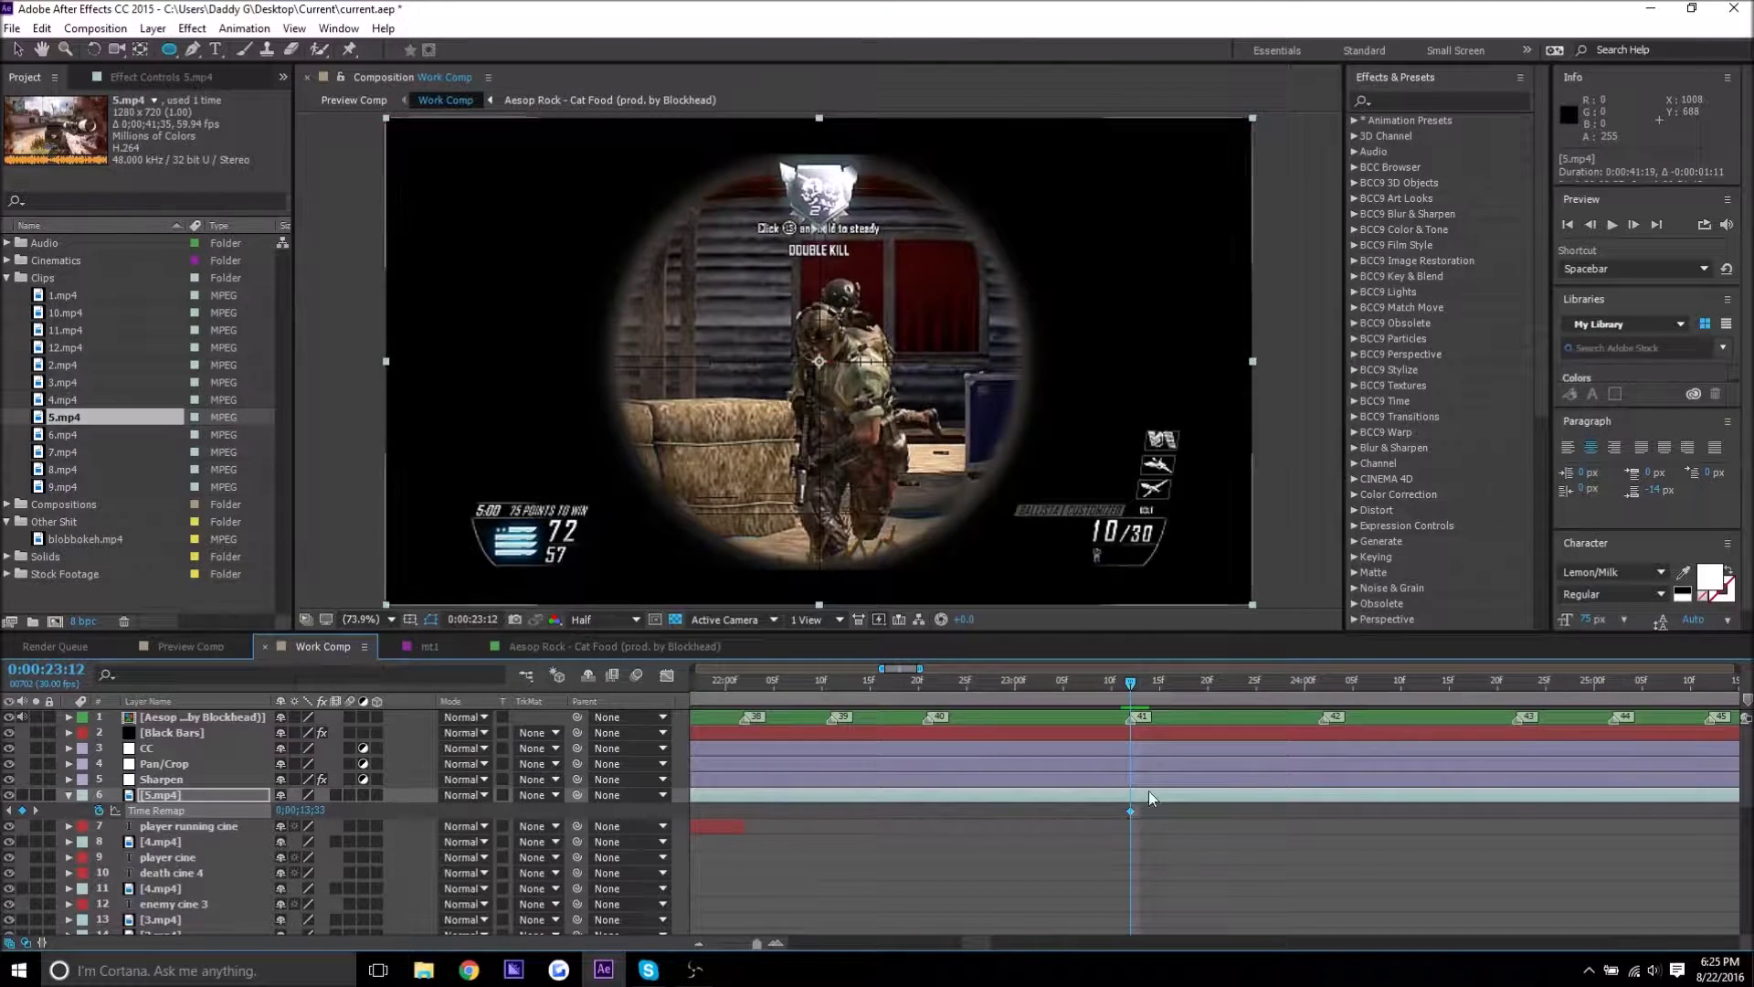
# Add Time Remap keyframes where the scope comes in, at about 0:00:23:05, and where it leaves, at 0:00:23:16.
pyautogui.moveTo(955, 683); pyautogui.dragTo(1050, 693)
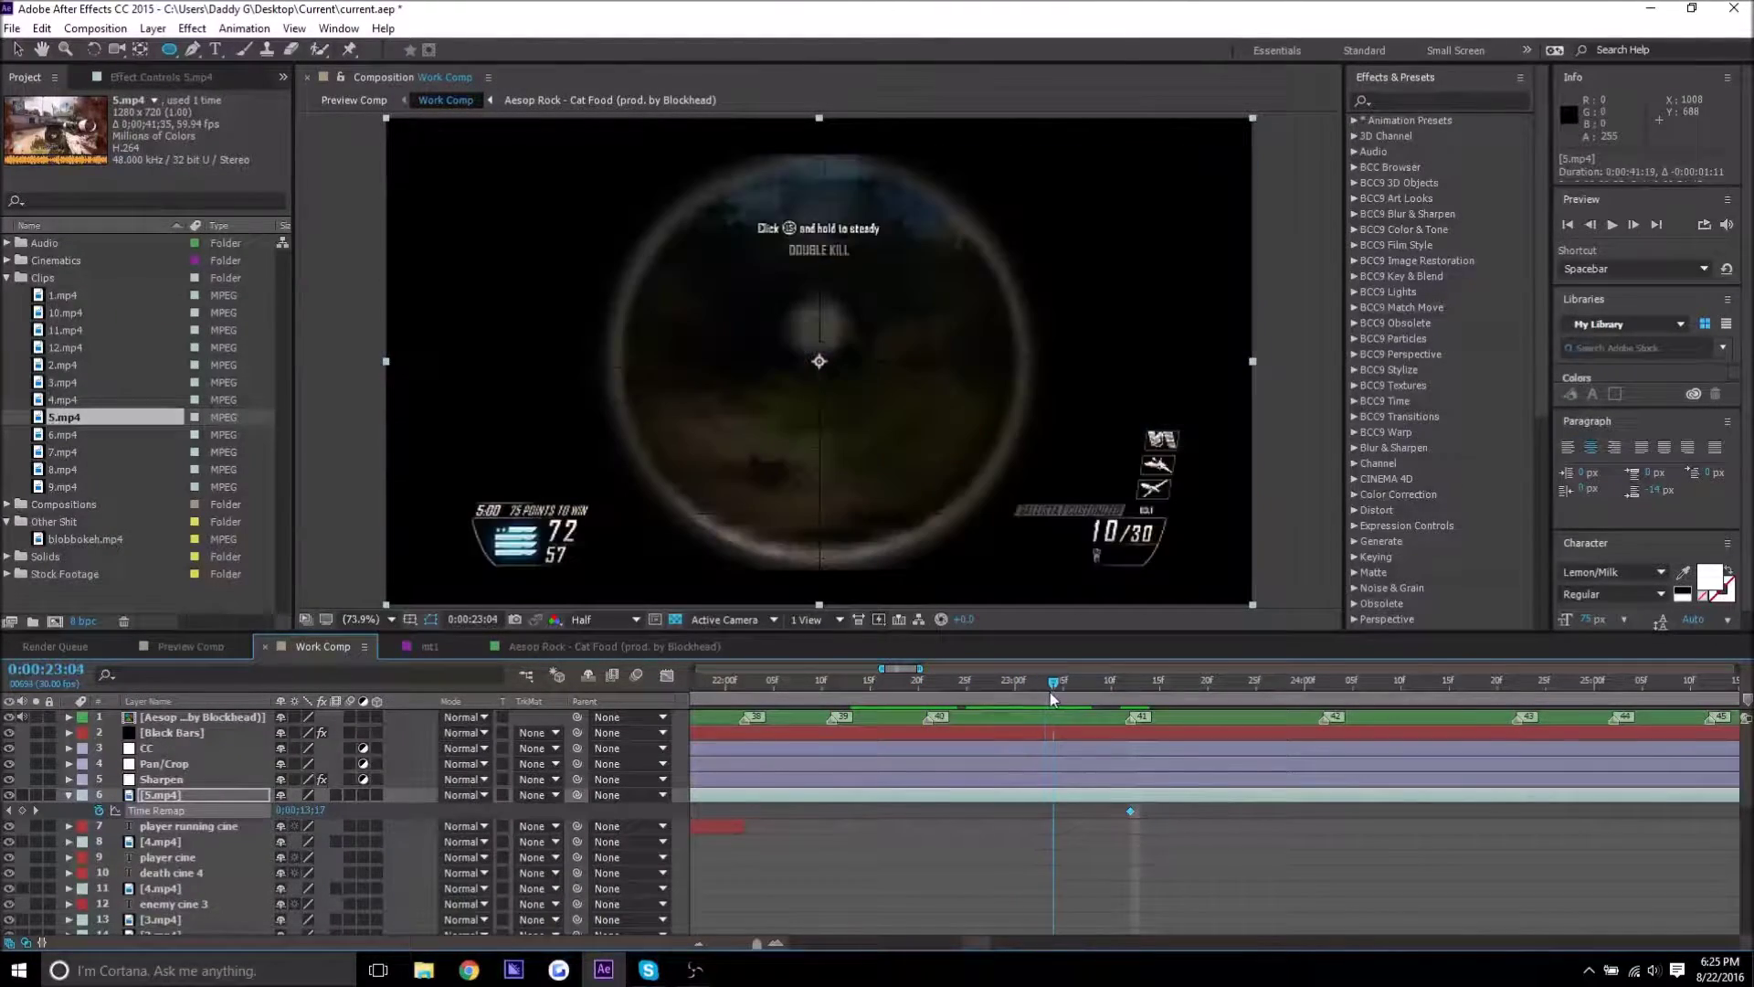
pyautogui.moveTo(1055, 684); pyautogui.dragTo(1064, 682)
pyautogui.click(21, 810)
pyautogui.moveTo(1144, 686); pyautogui.dragTo(1169, 682)
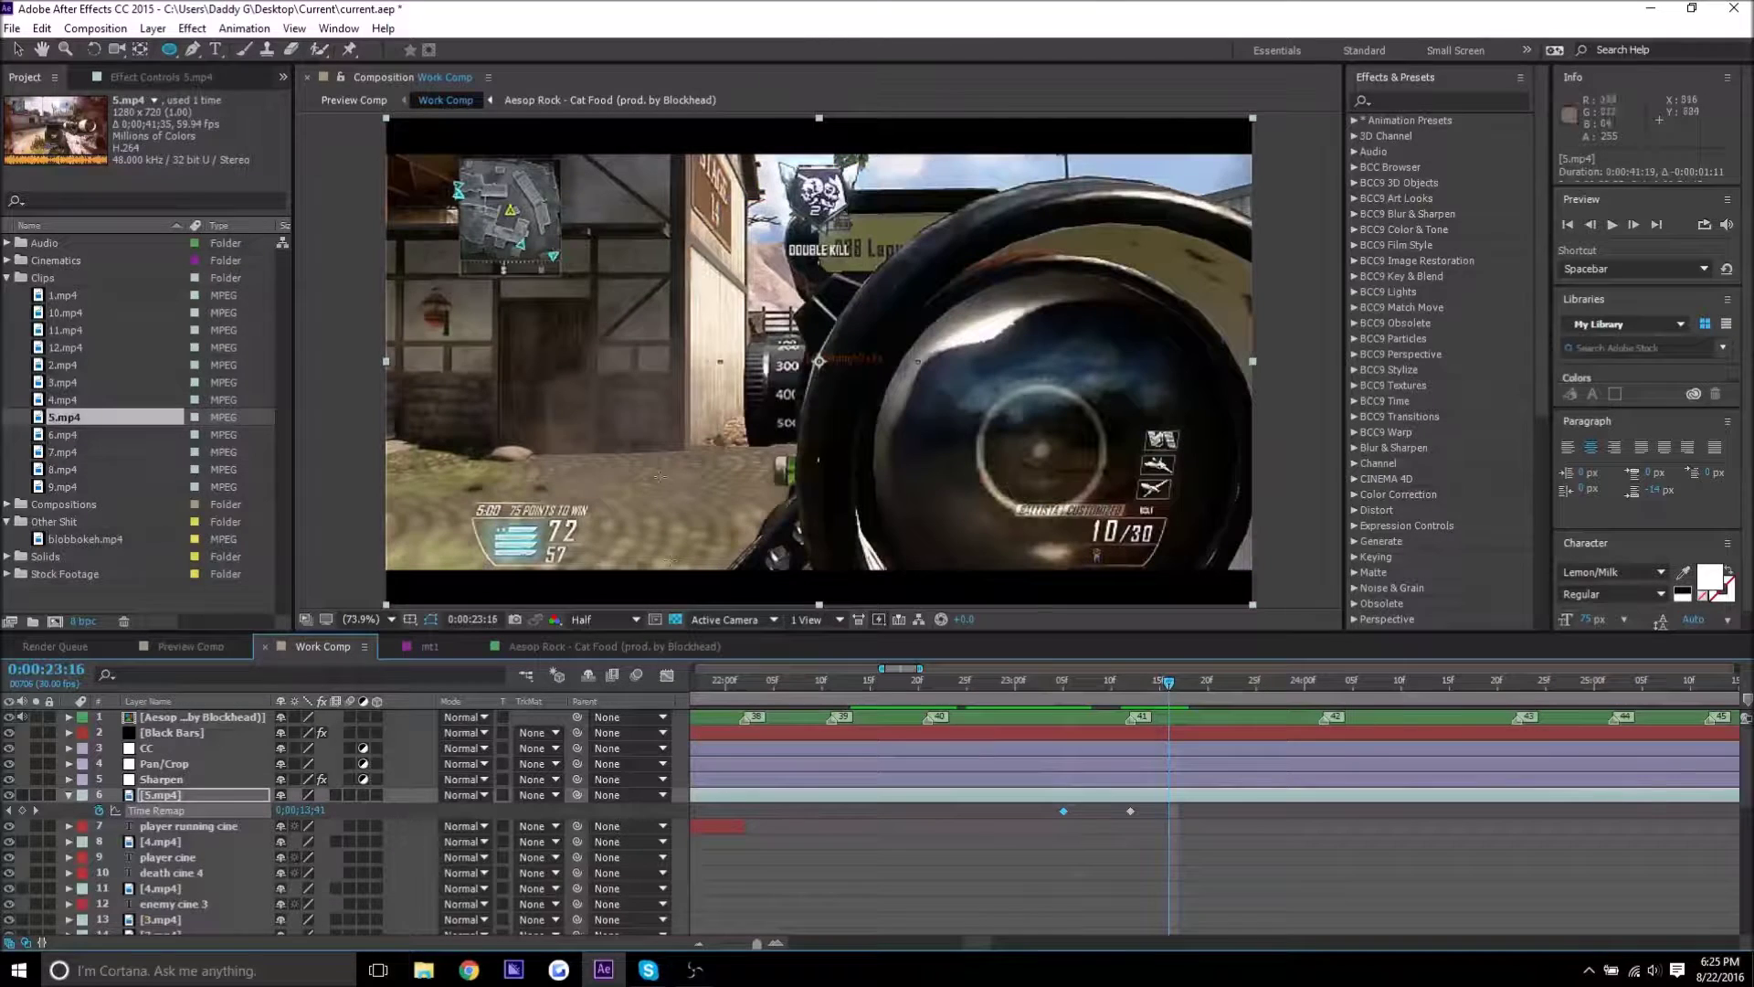
pyautogui.click(22, 811)
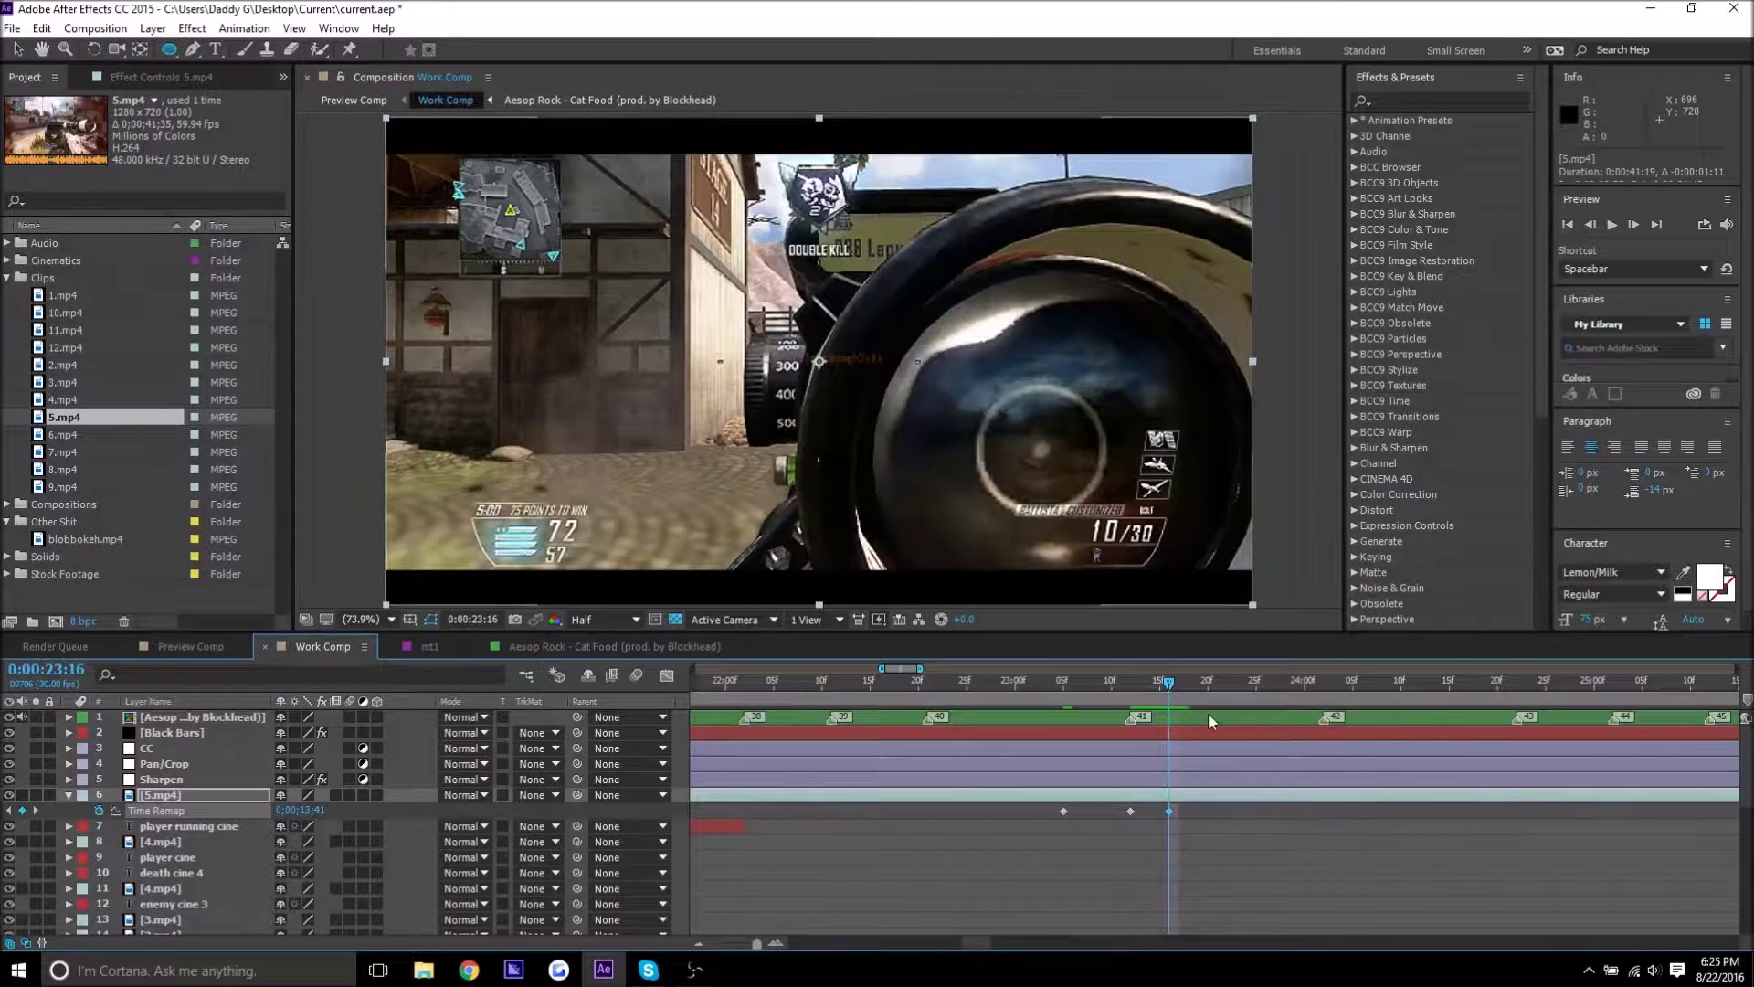
# Move the last Time Remap keyframe to 0:00:23:13 and the first to 0:00:22:21, and play the retimed part.
pyautogui.moveTo(1172, 683); pyautogui.dragTo(1142, 682)
pyautogui.moveTo(1169, 811); pyautogui.dragTo(1141, 811)
pyautogui.moveTo(1145, 685); pyautogui.dragTo(927, 694)
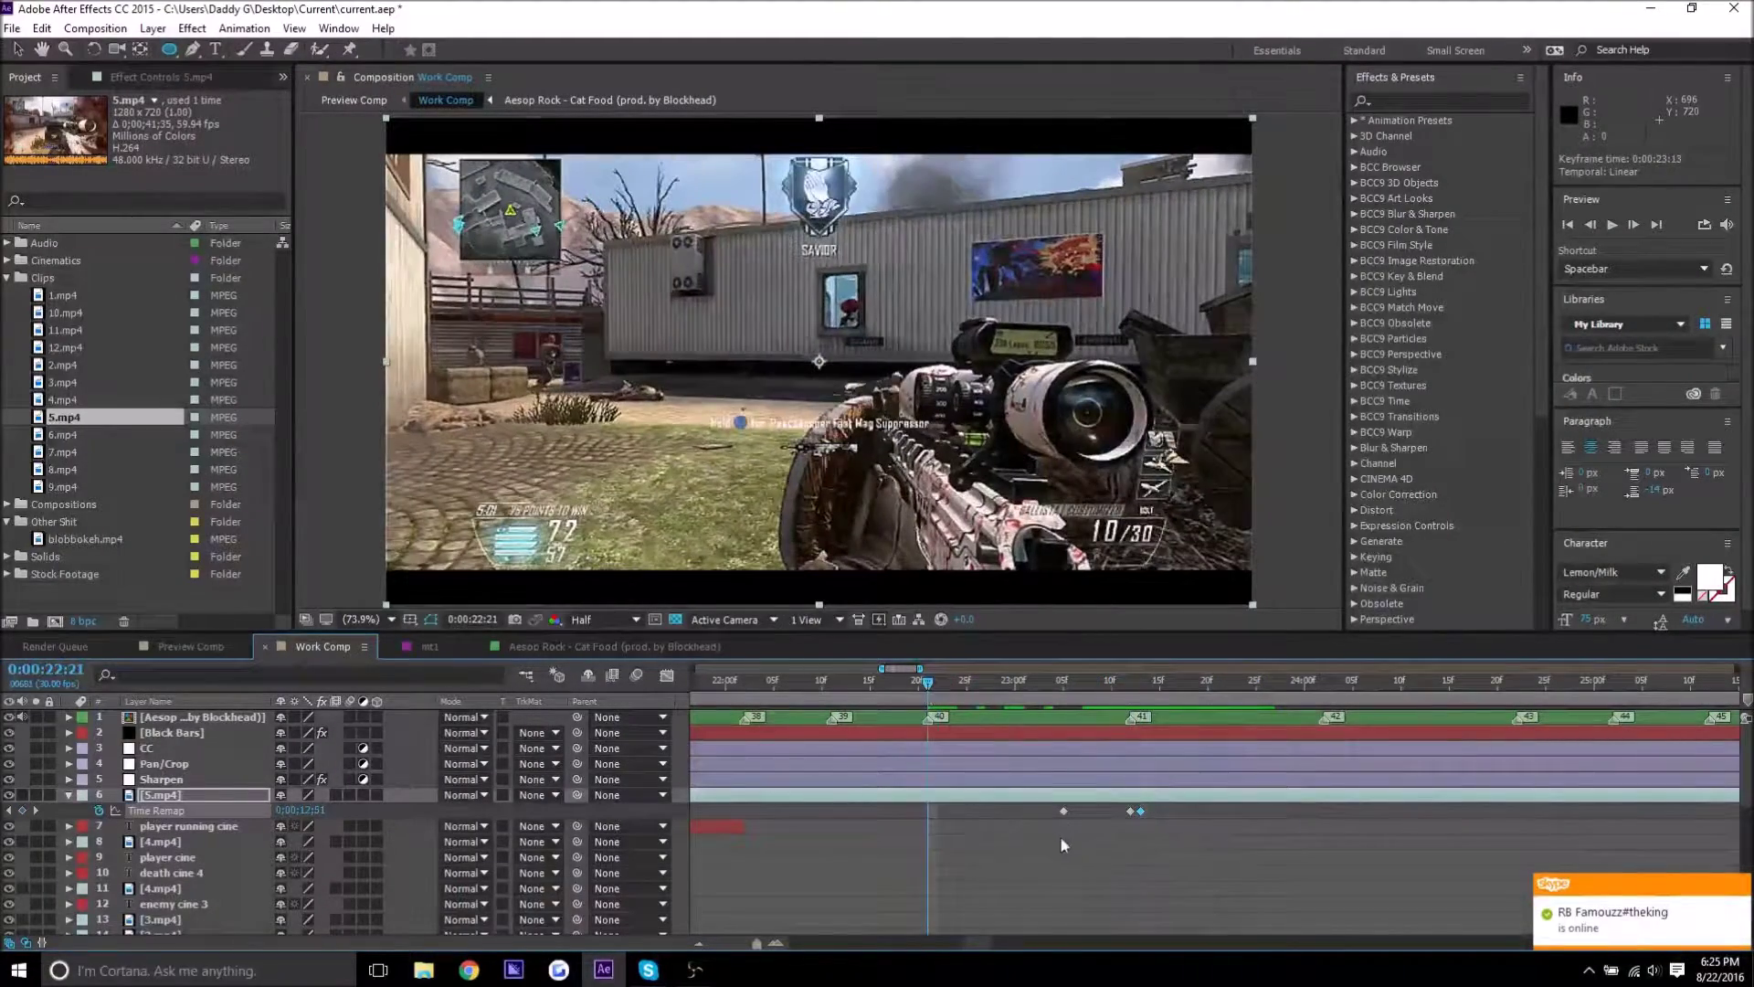
pyautogui.moveTo(1063, 810); pyautogui.dragTo(928, 810)
pyautogui.click(957, 684)
pyautogui.press('space')
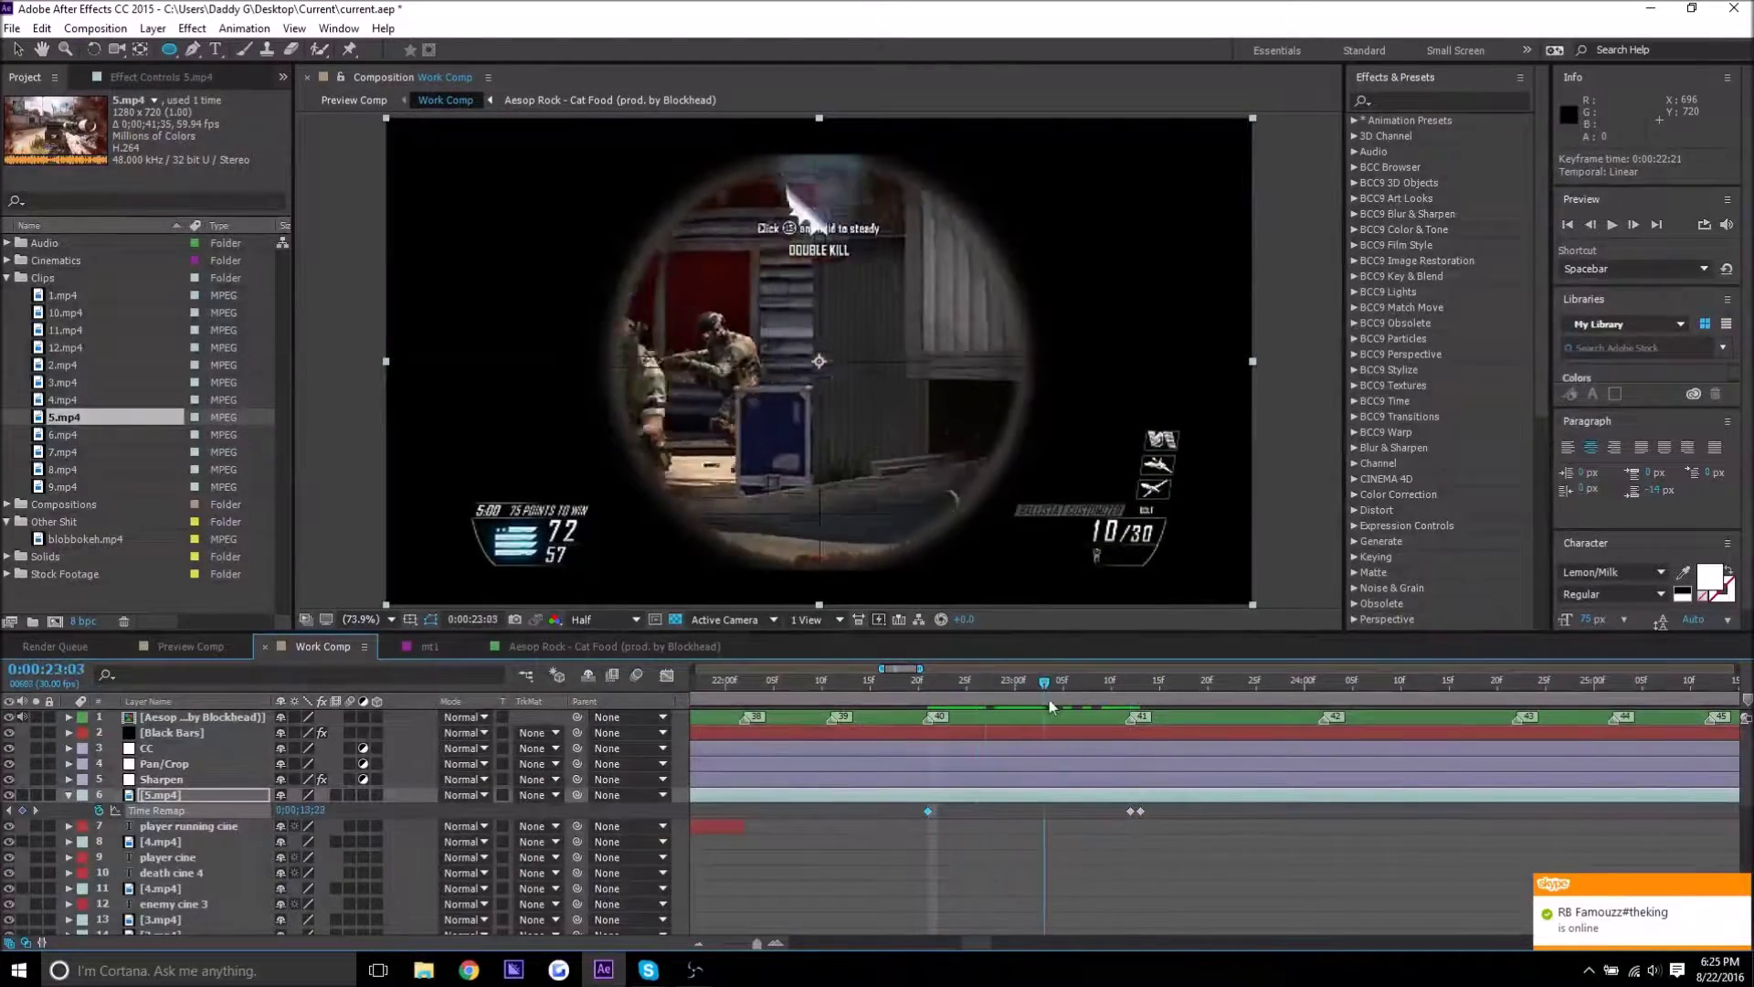
# Trim the clip's start to 0:00:22:11 and add Time Remap keyframes at 0:00:22:11 and 0:00:24:02.
pyautogui.moveTo(931, 694); pyautogui.dragTo(836, 701)
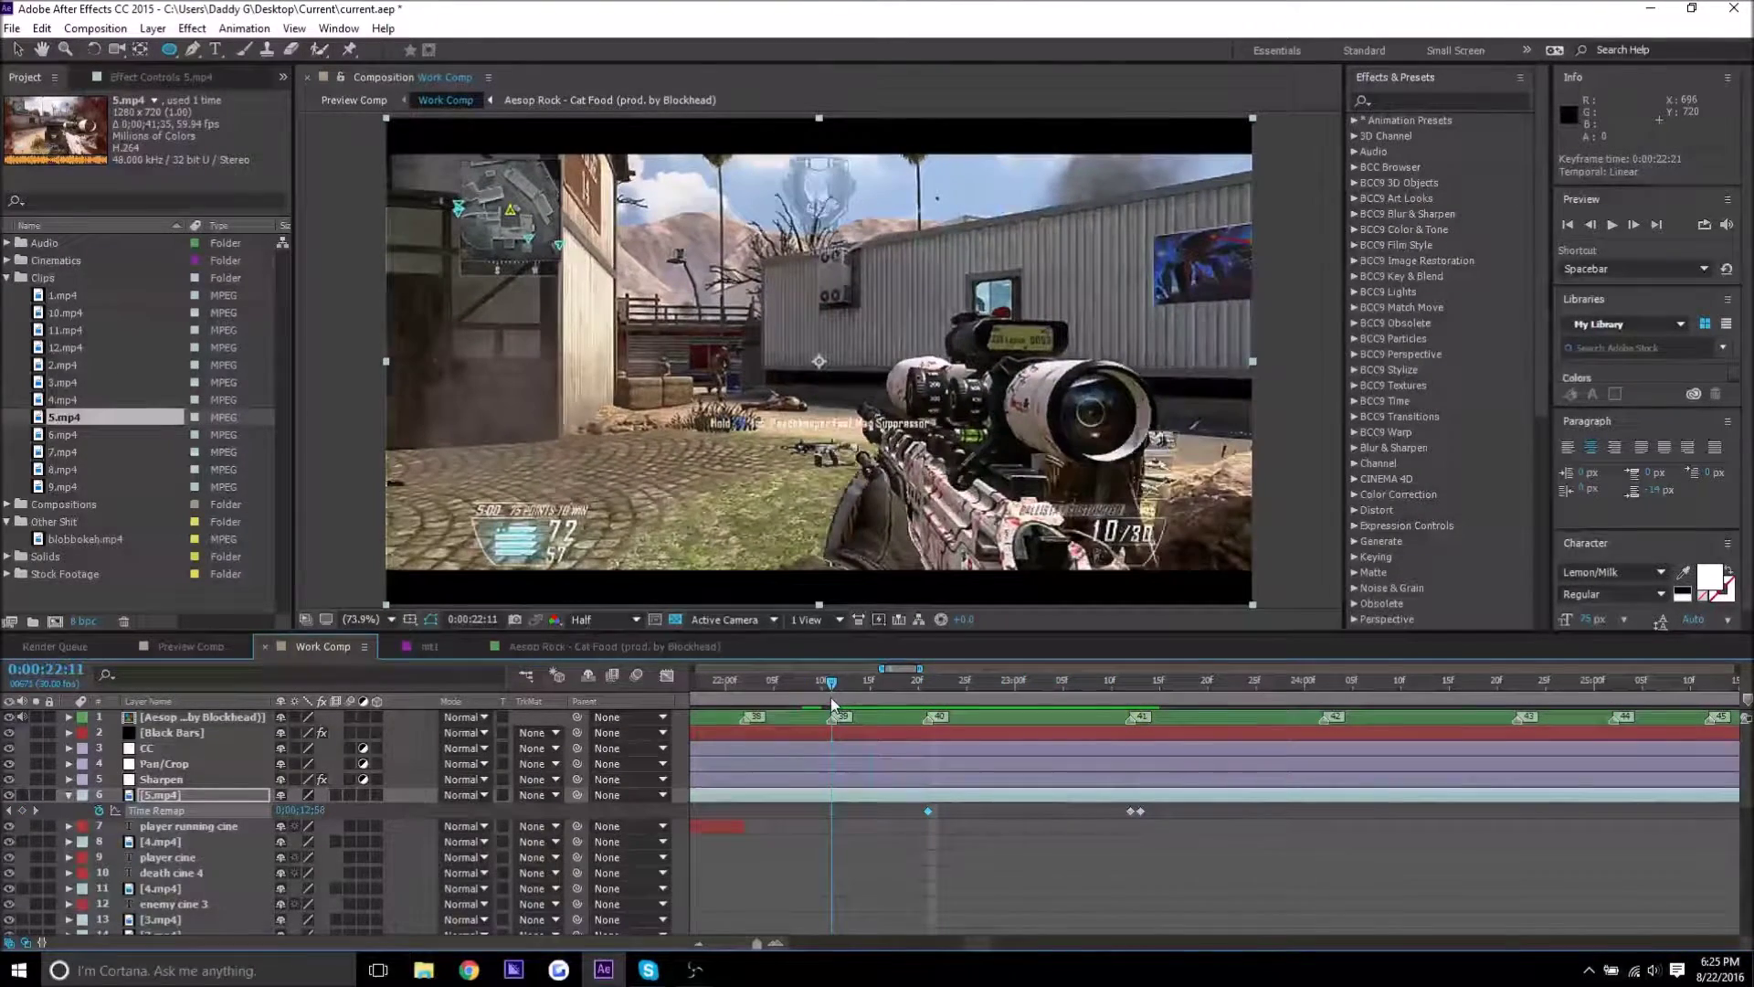
pyautogui.hotkey('alt', '[')
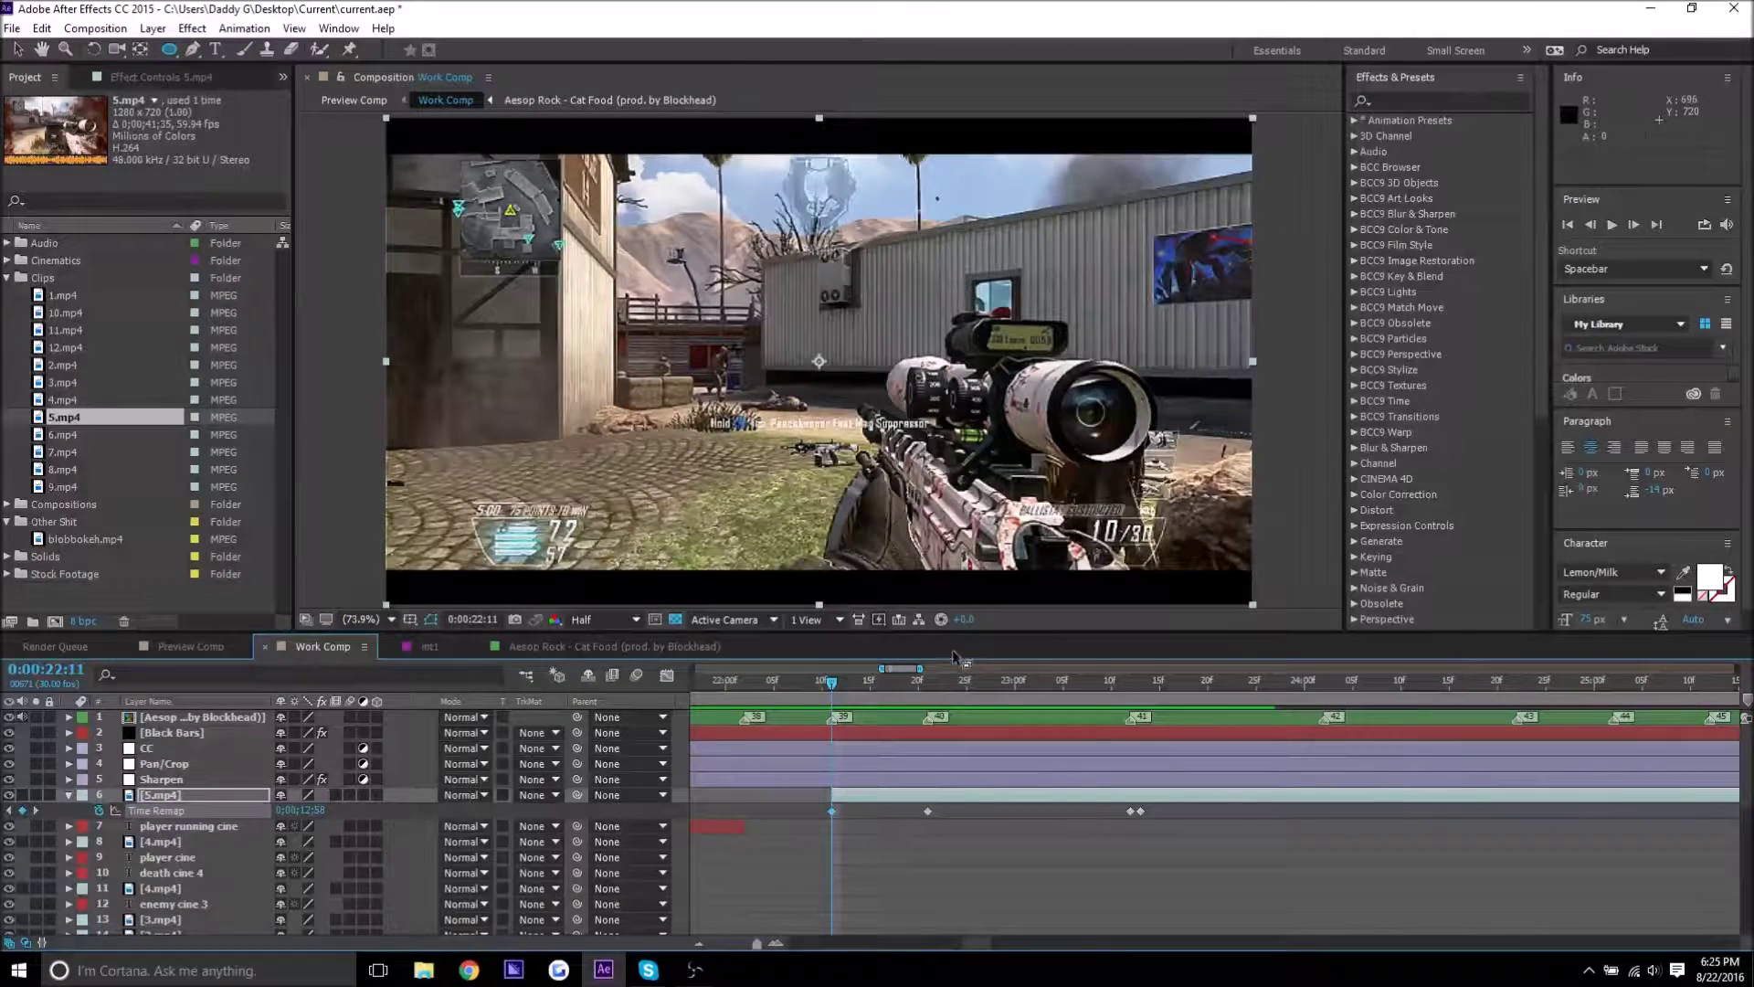
pyautogui.moveTo(901, 687); pyautogui.dragTo(1324, 681)
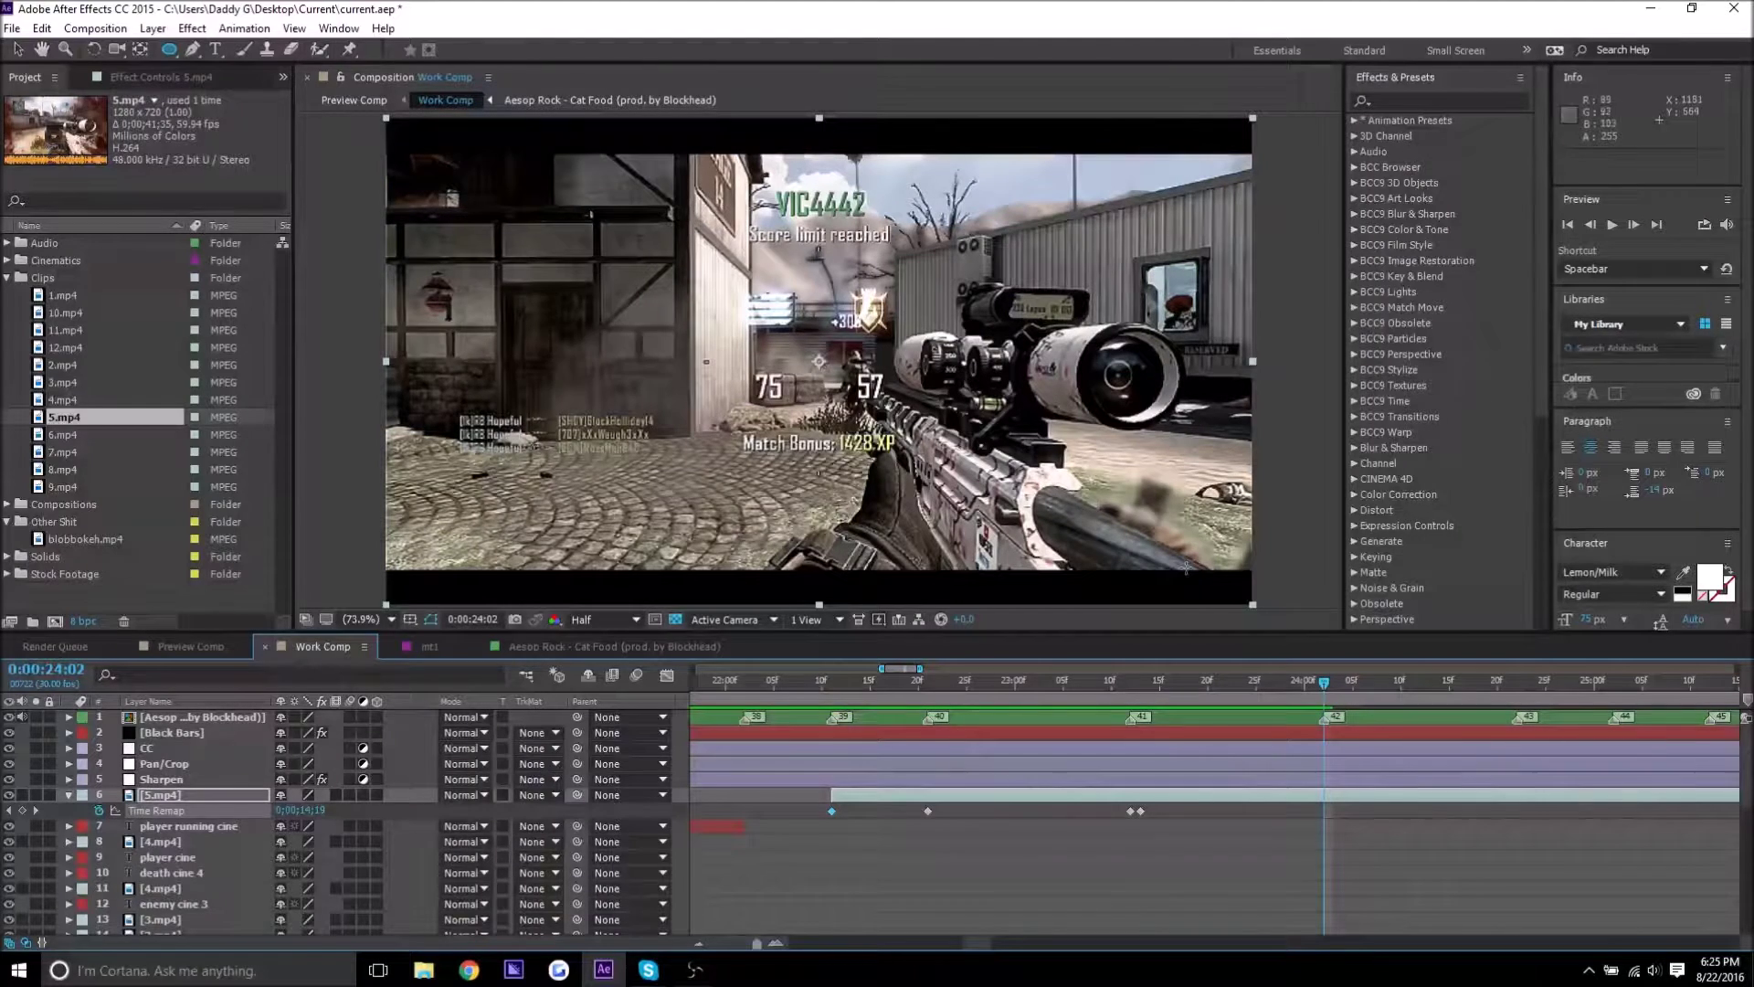
pyautogui.click(22, 811)
# Split the 5.mp4 clip at 0:00:24:03 and slide the remaining part later in the timeline.
pyautogui.click(1335, 681)
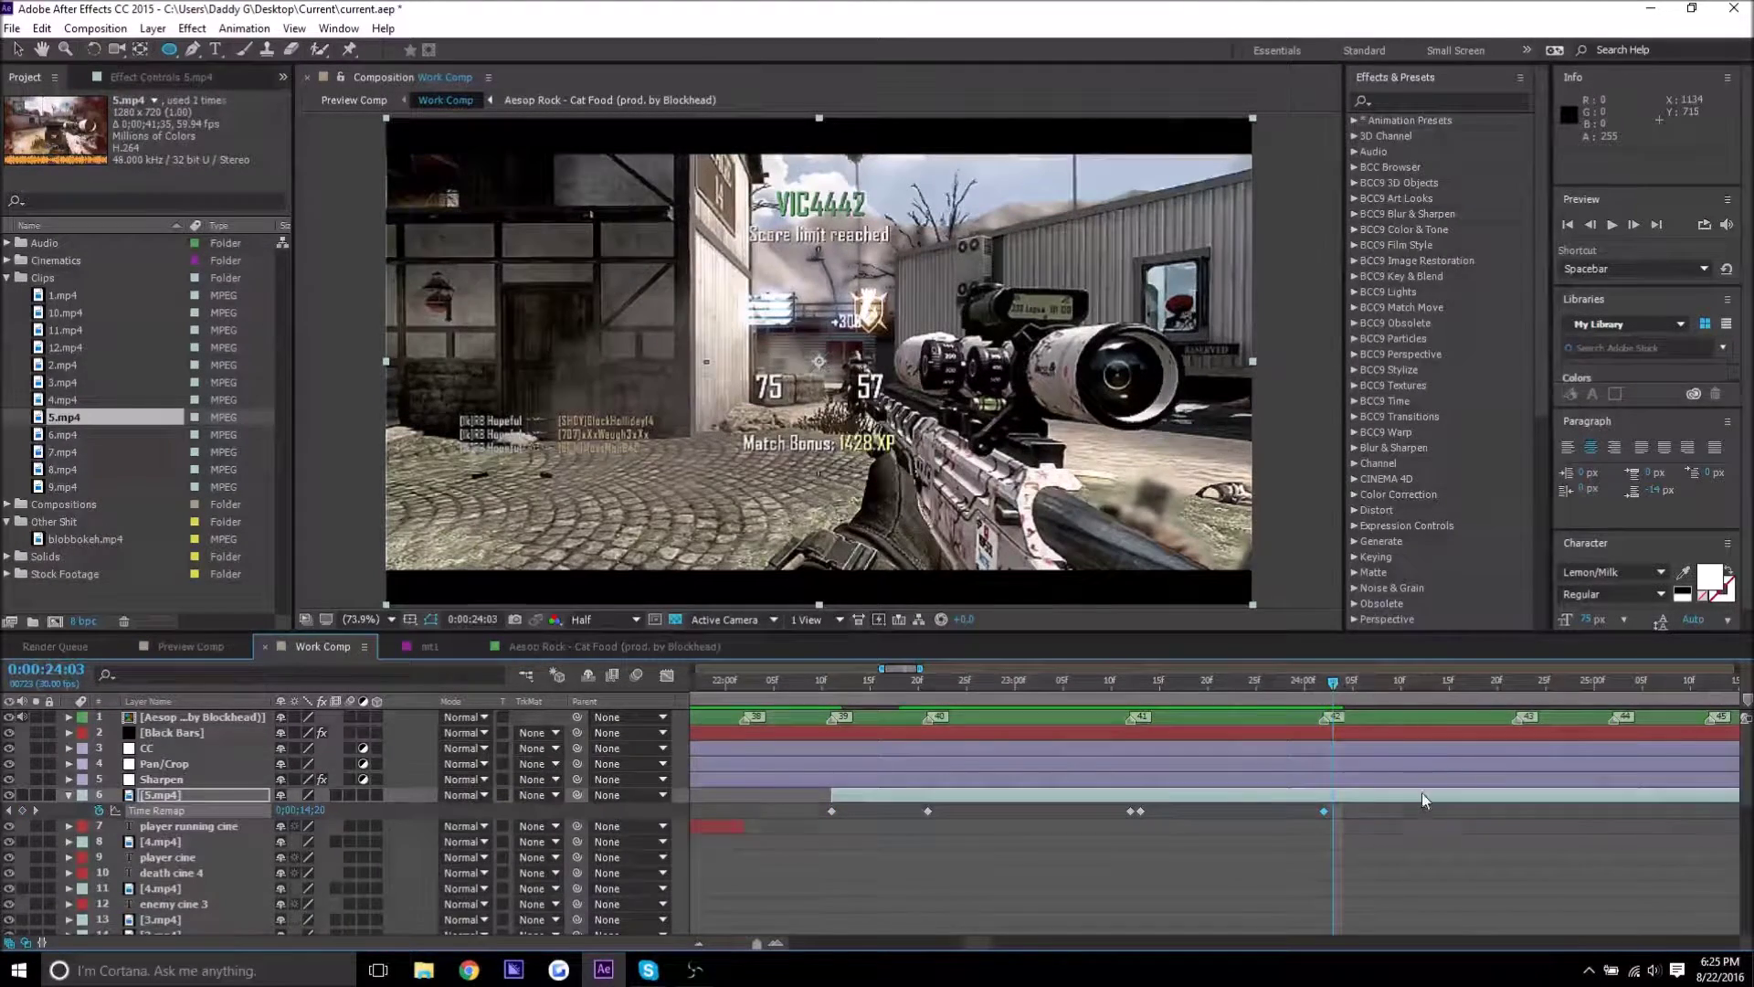
pyautogui.hotkey('ctrl', 'shift', 'd')
pyautogui.moveTo(1375, 798); pyautogui.dragTo(1688, 798)
# Duplicate the retimed 5.mp4 clip and trim the upper copy to run from 0:00:22:21 to 0:00:23:12.
pyautogui.moveTo(1007, 698); pyautogui.dragTo(693, 700)
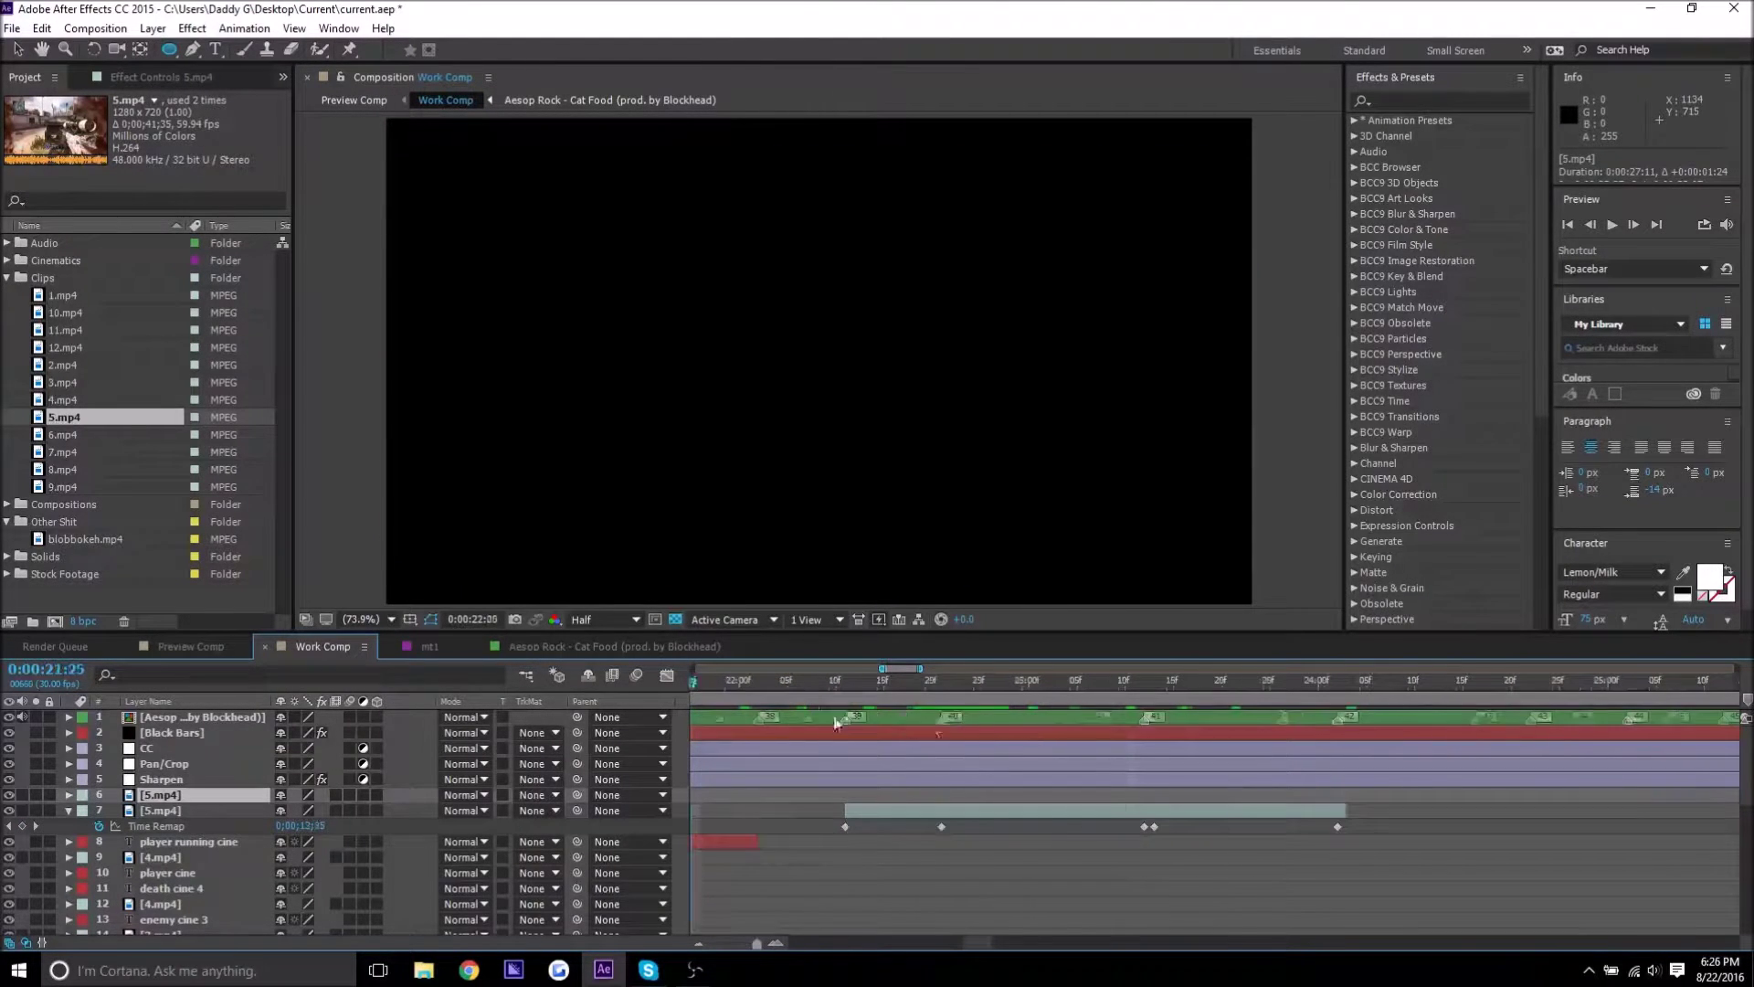
pyautogui.click(953, 700)
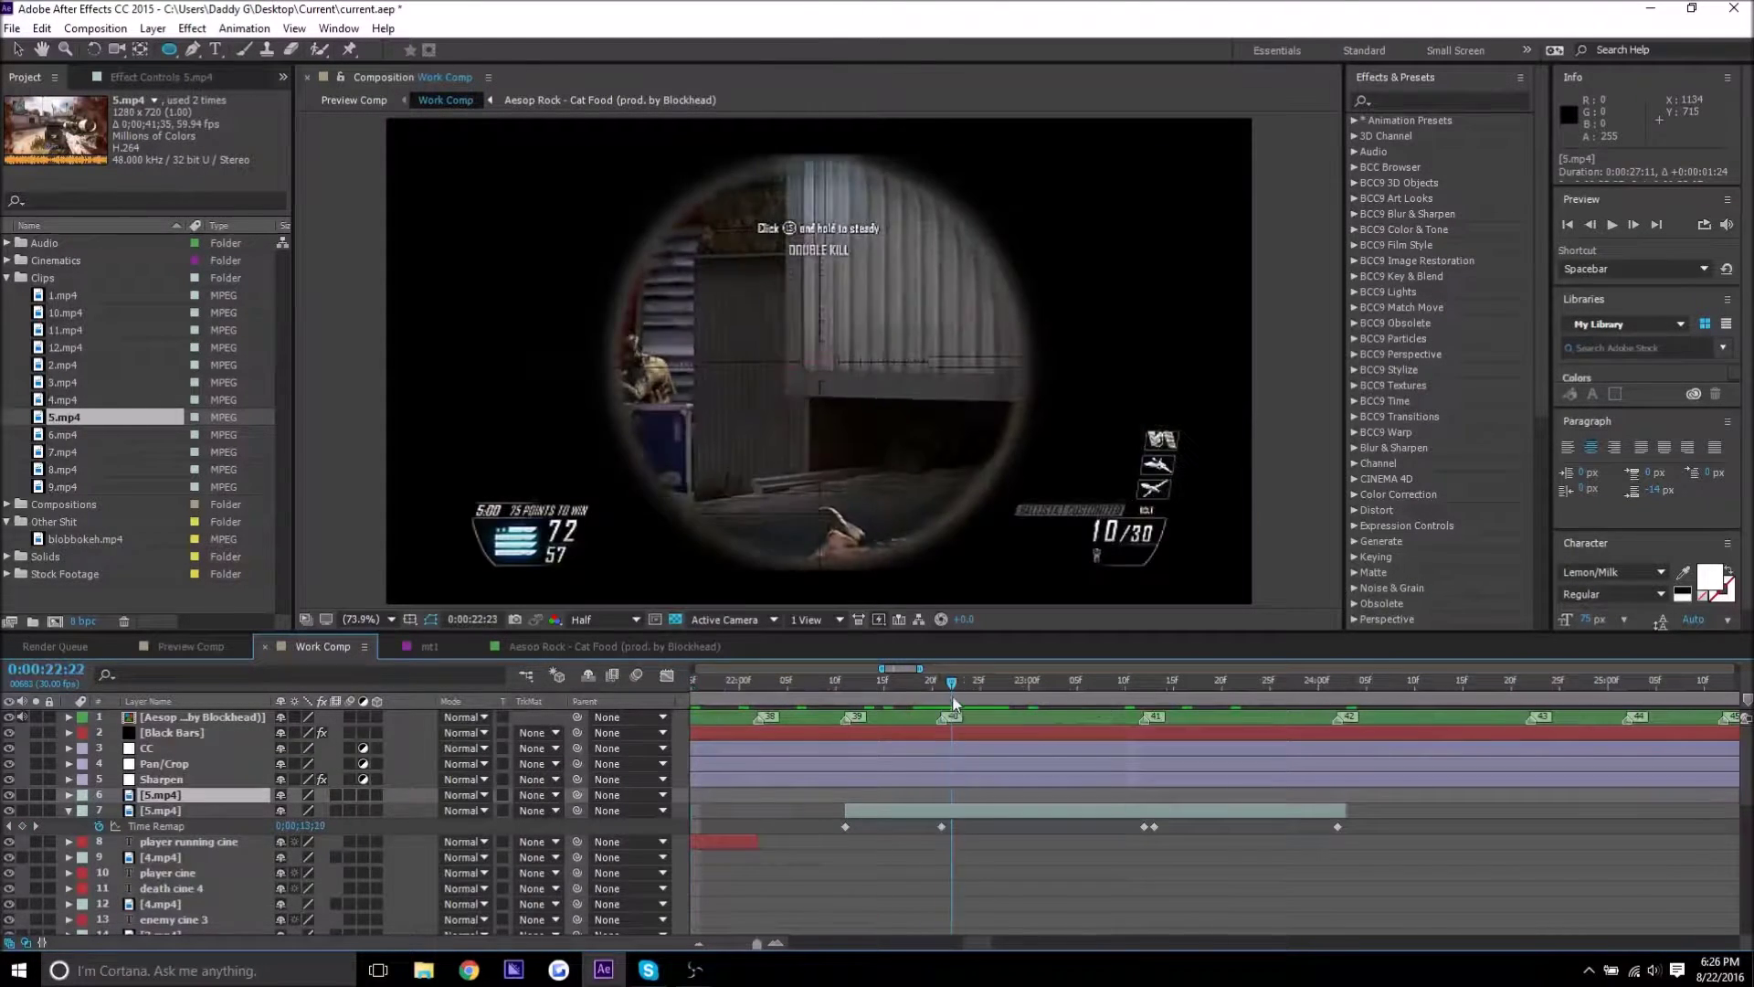
pyautogui.click(63, 810)
pyautogui.click(159, 811)
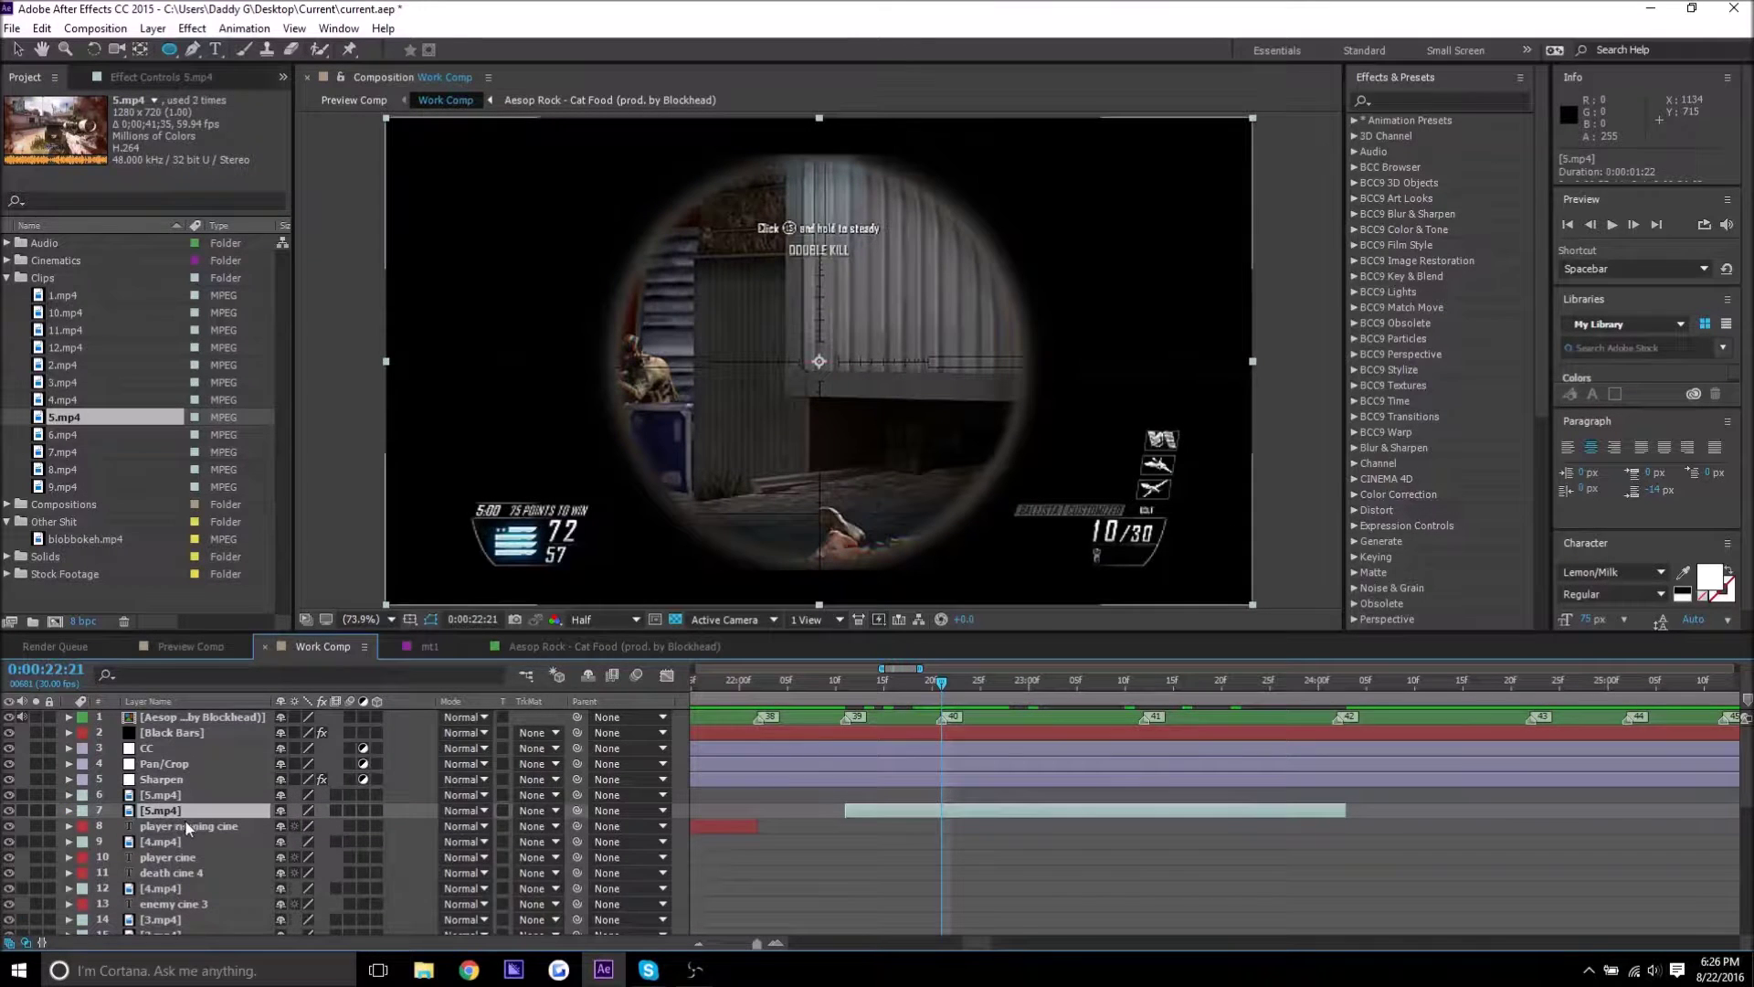
pyautogui.hotkey('ctrl', 'd')
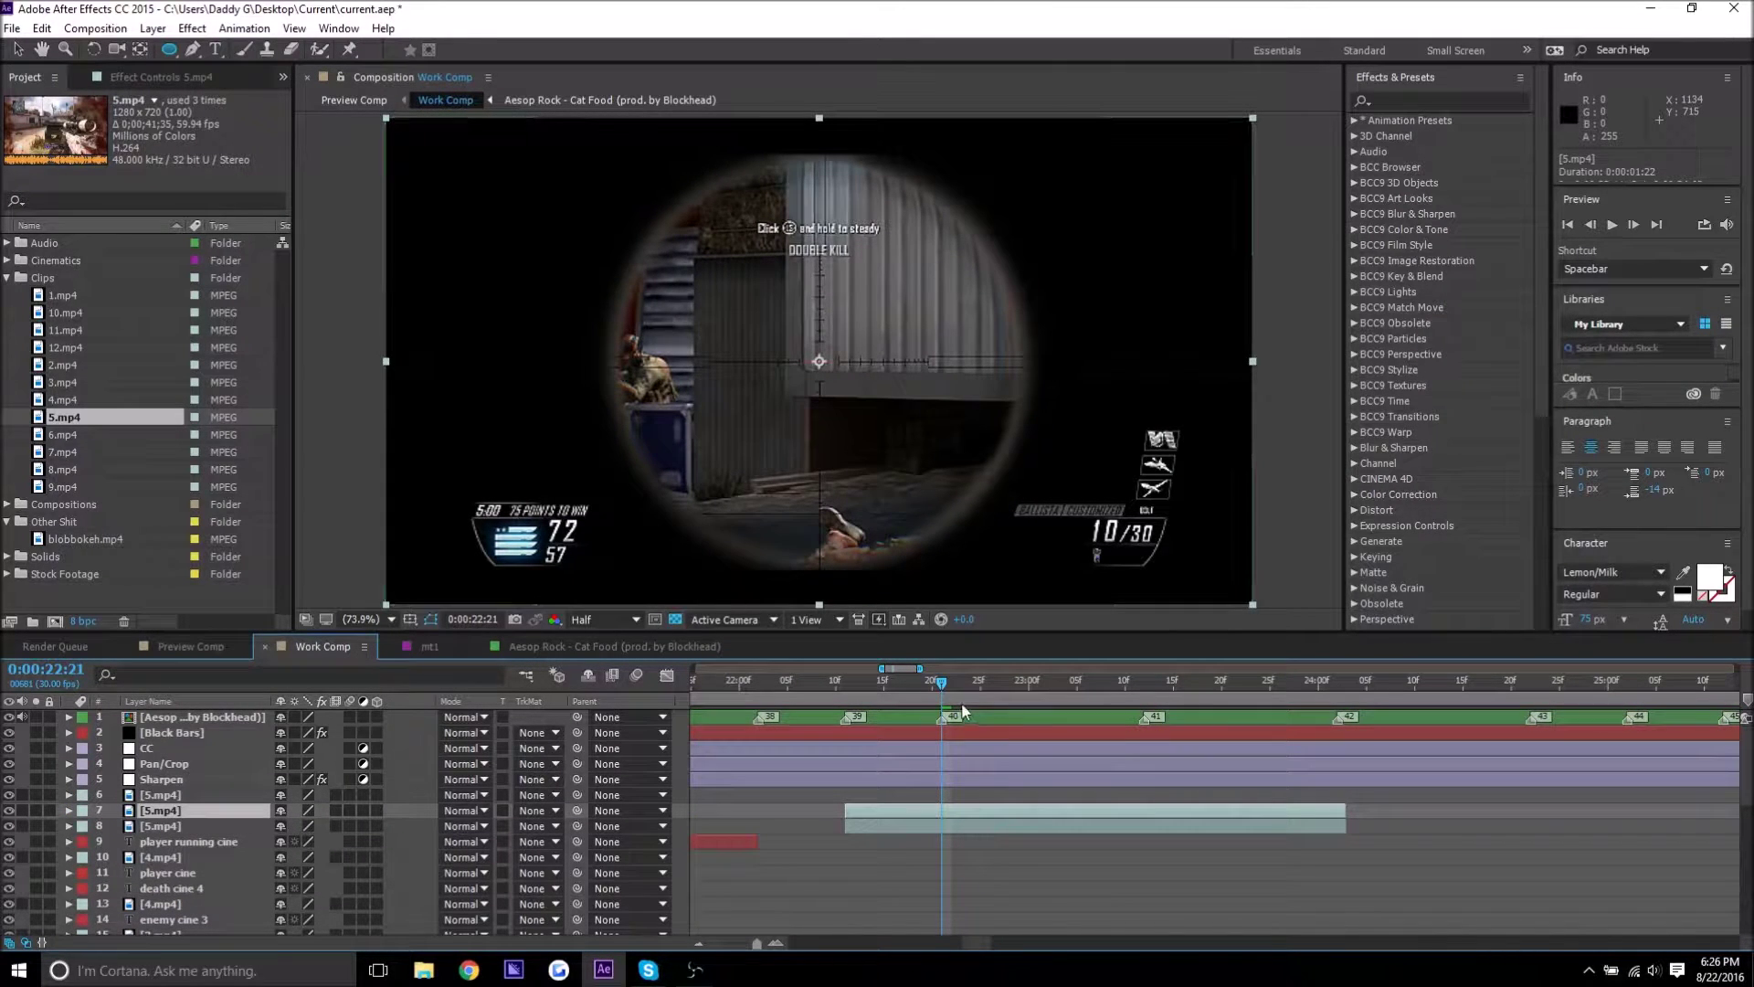
pyautogui.hotkey('alt', '[')
pyautogui.click(1142, 685)
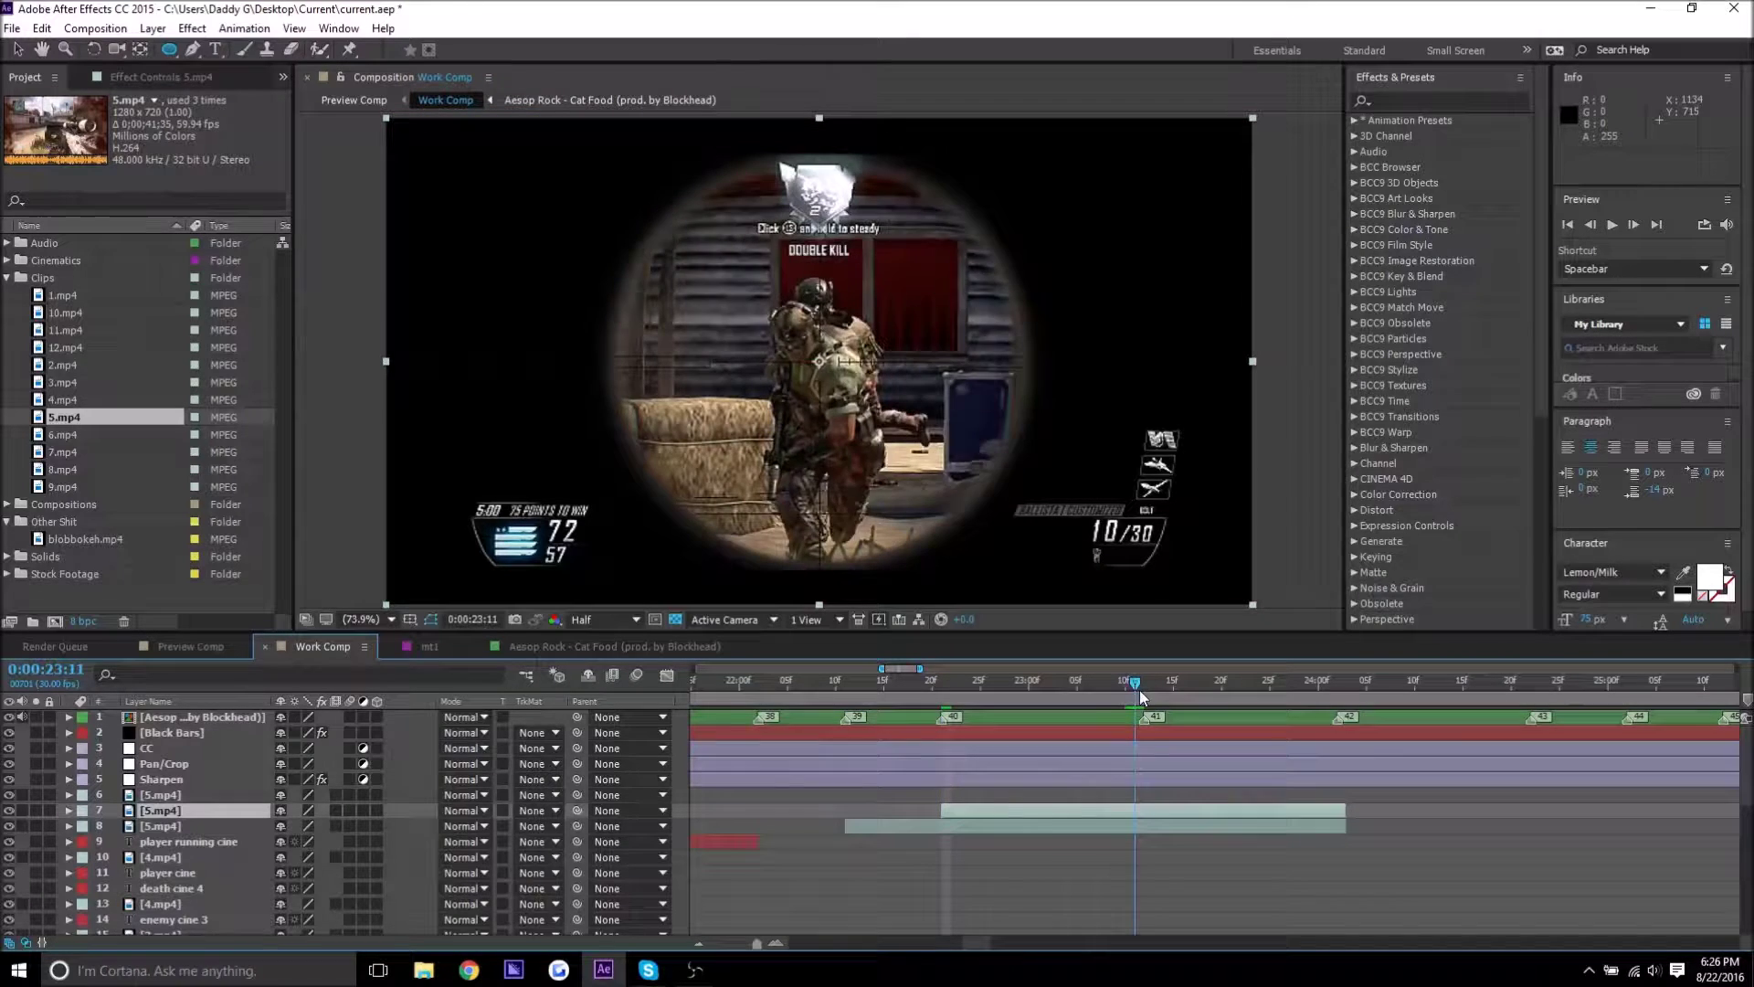
pyautogui.hotkey('alt', ']')
# Draw a circular mask with the Ellipse Tool on the trimmed copy, centred on the crosshair and fitted to the scope's outline.
pyautogui.moveTo(1138, 683); pyautogui.dragTo(1048, 709)
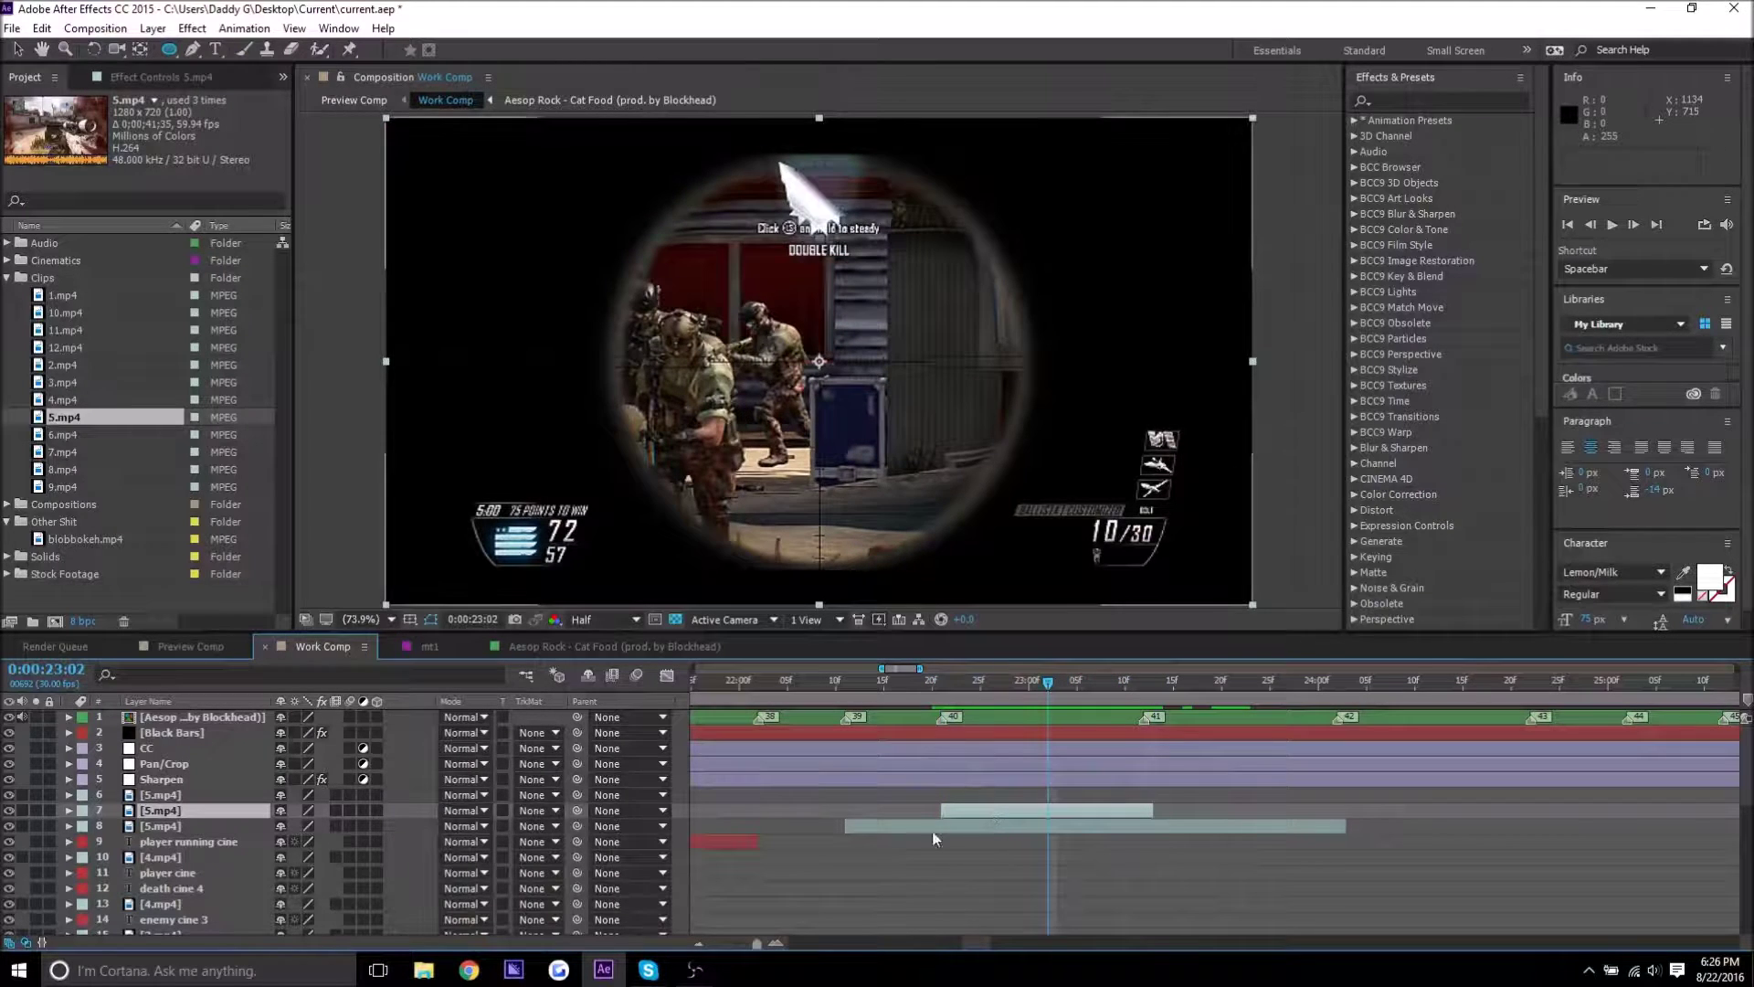
pyautogui.click(155, 825)
pyautogui.click(153, 812)
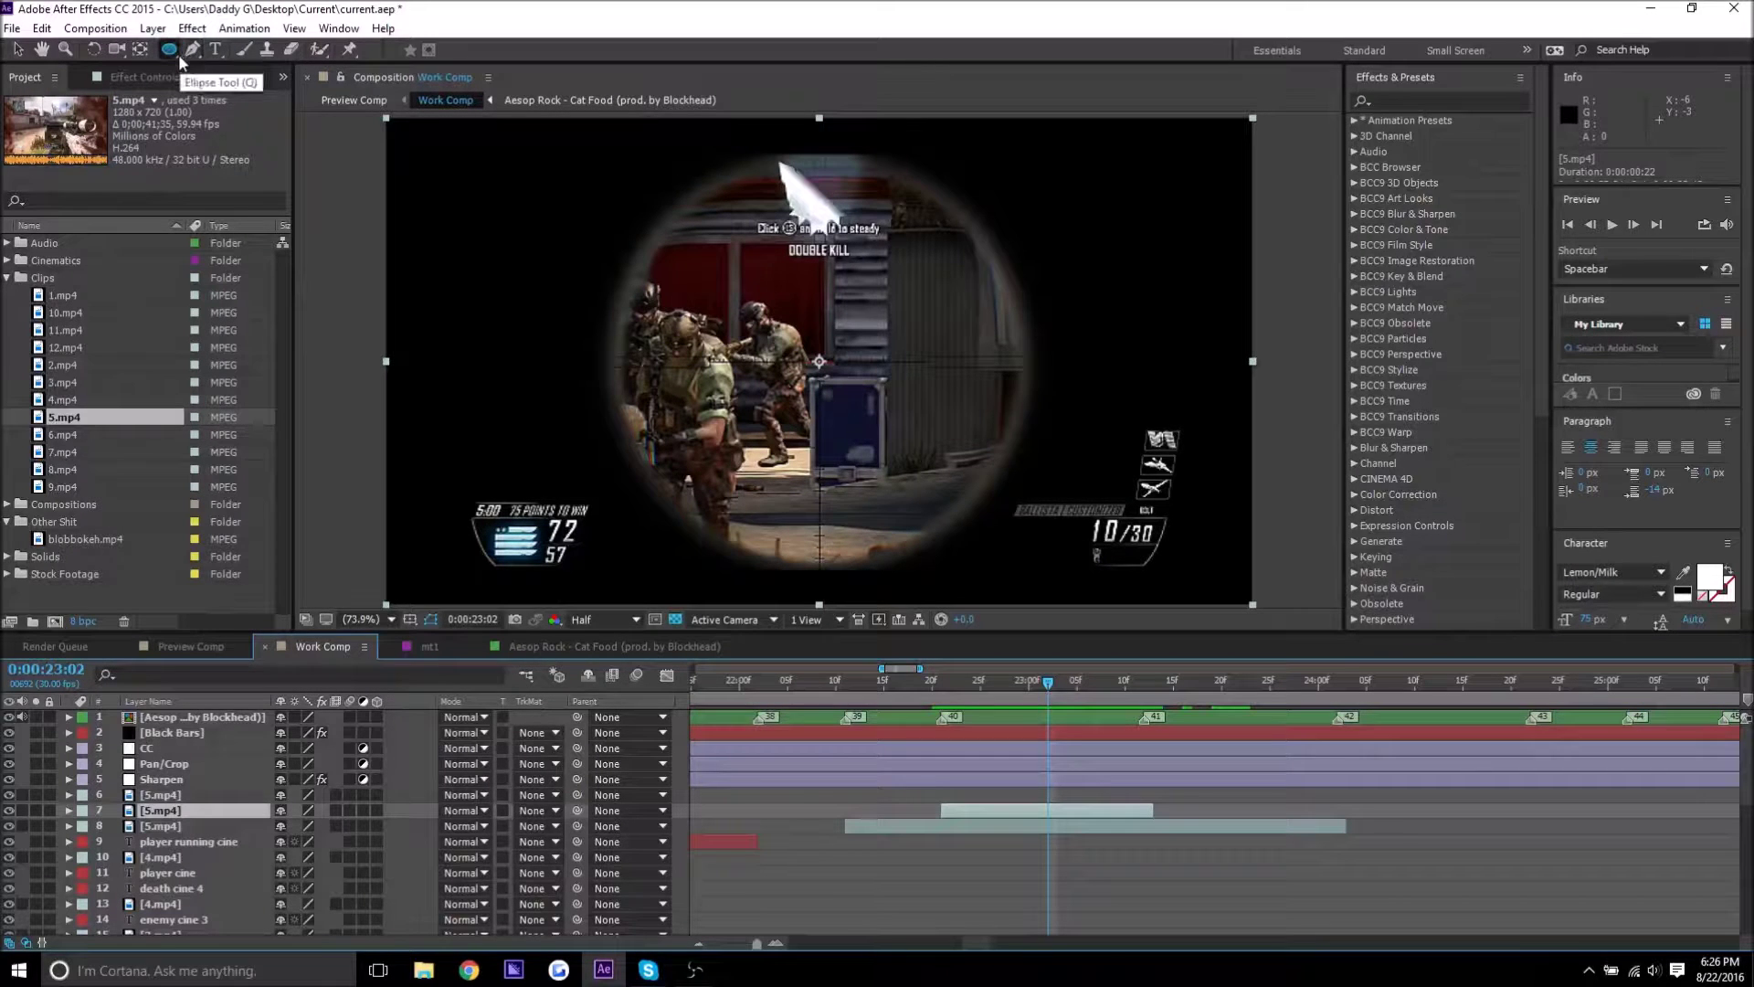
pyautogui.click(178, 53)
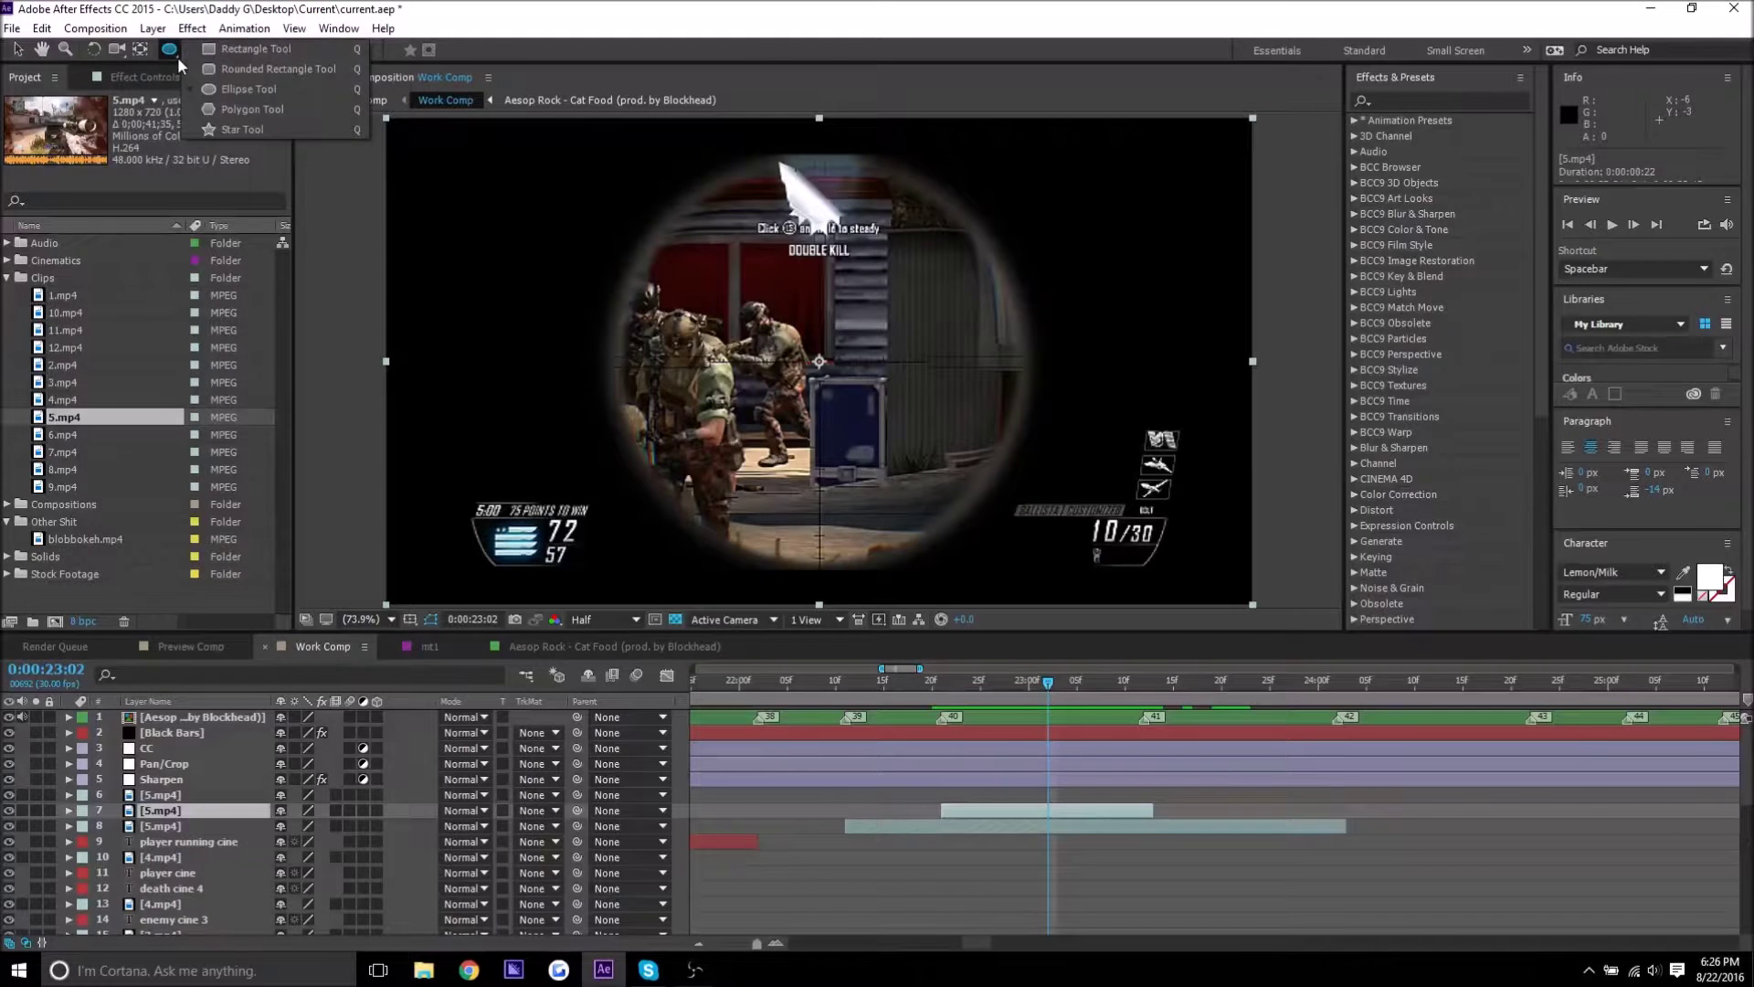
pyautogui.click(233, 89)
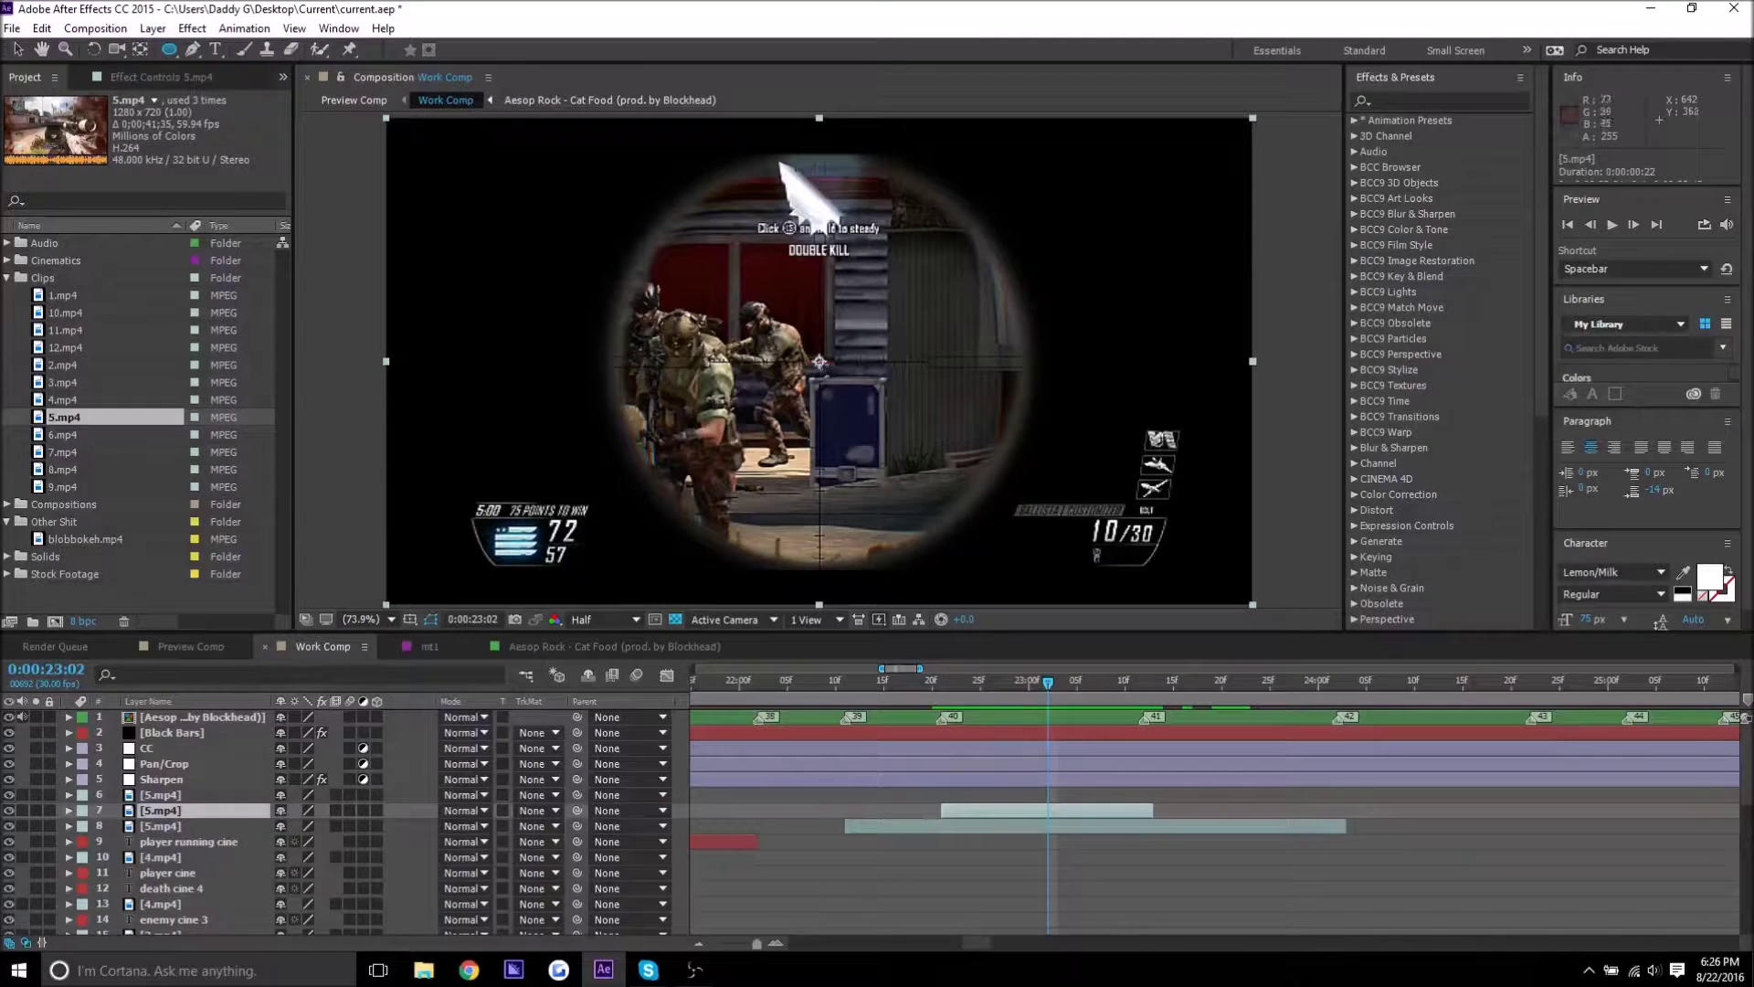
pyautogui.moveTo(820, 361); pyautogui.dragTo(827, 368)
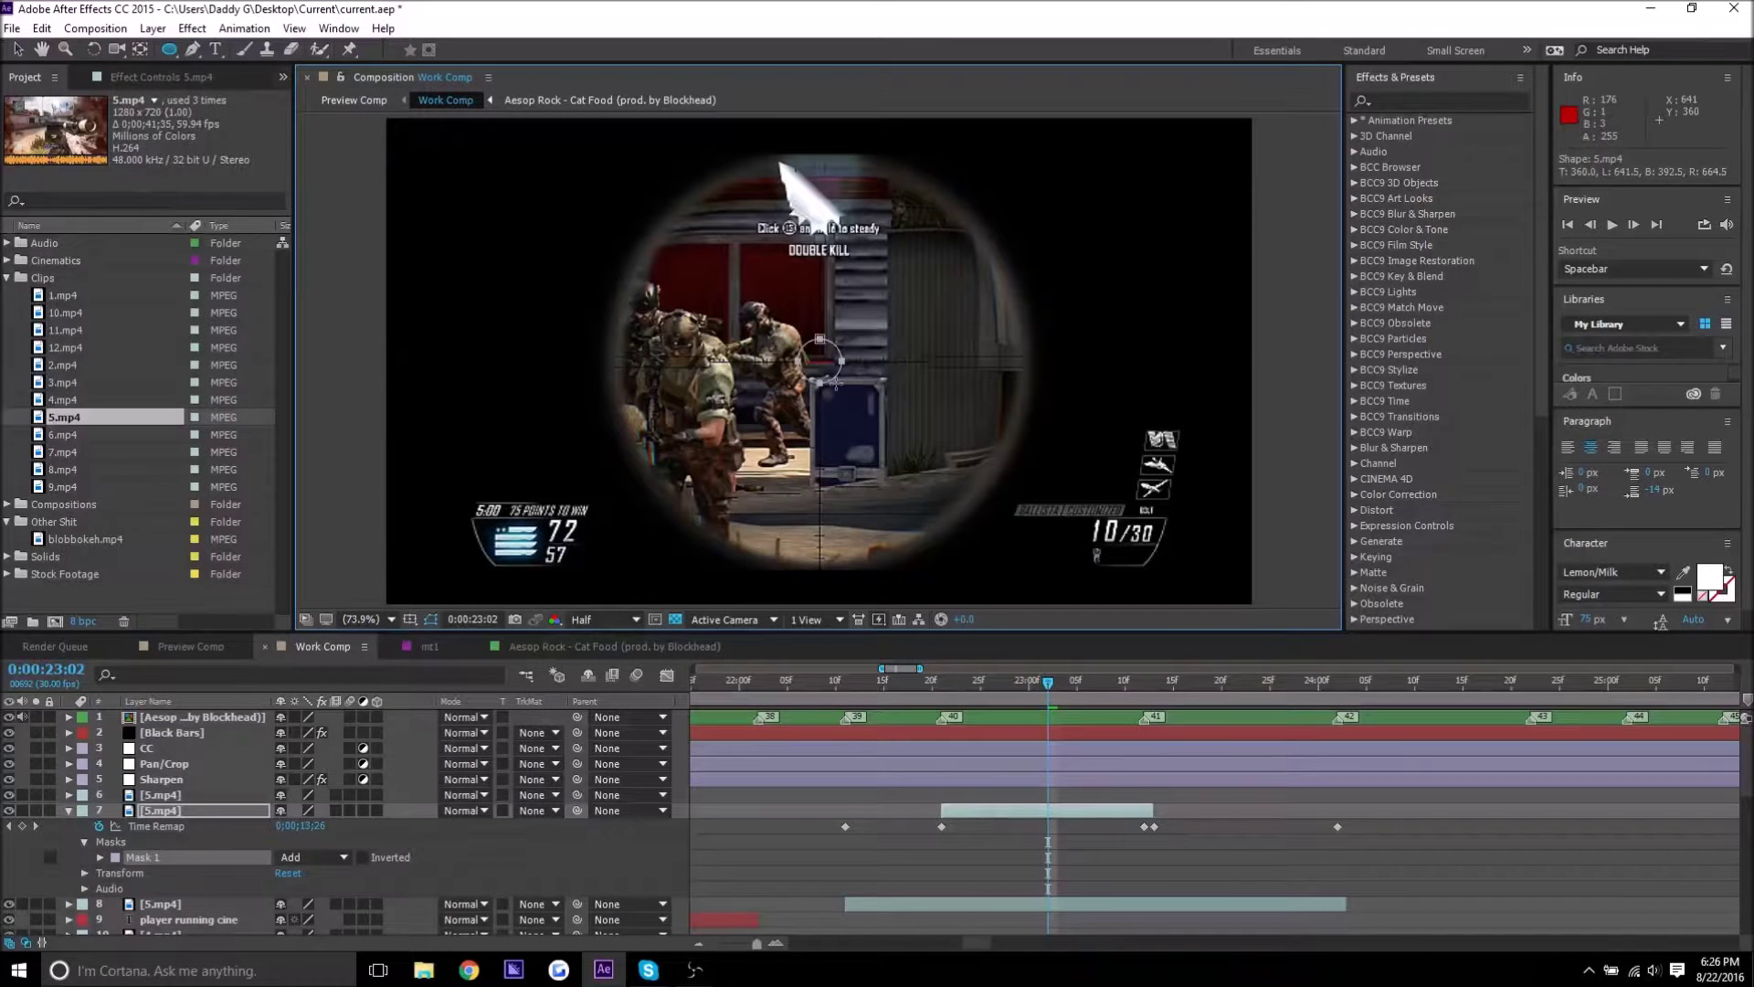
pyautogui.moveTo(838, 382); pyautogui.dragTo(1029, 530)
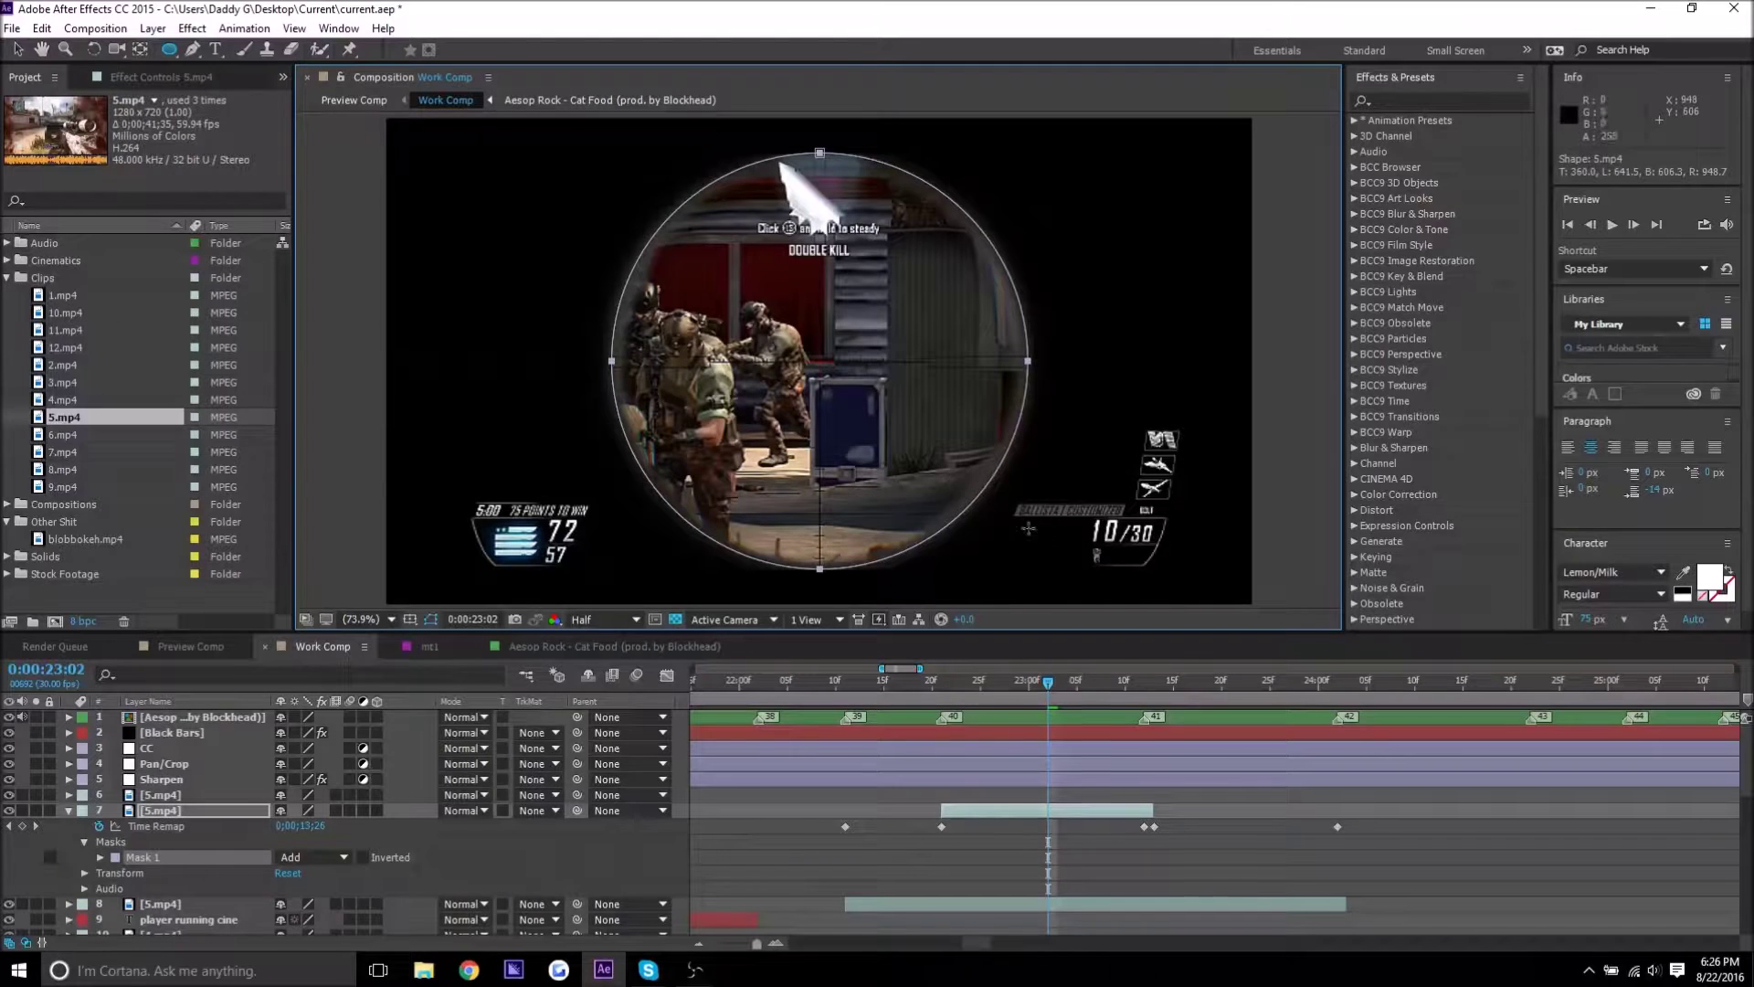
# Hide the lower 5.mp4 layer to check the masked scope through the shot, and show the layer again.
pyautogui.moveTo(1039, 699); pyautogui.dragTo(1019, 699)
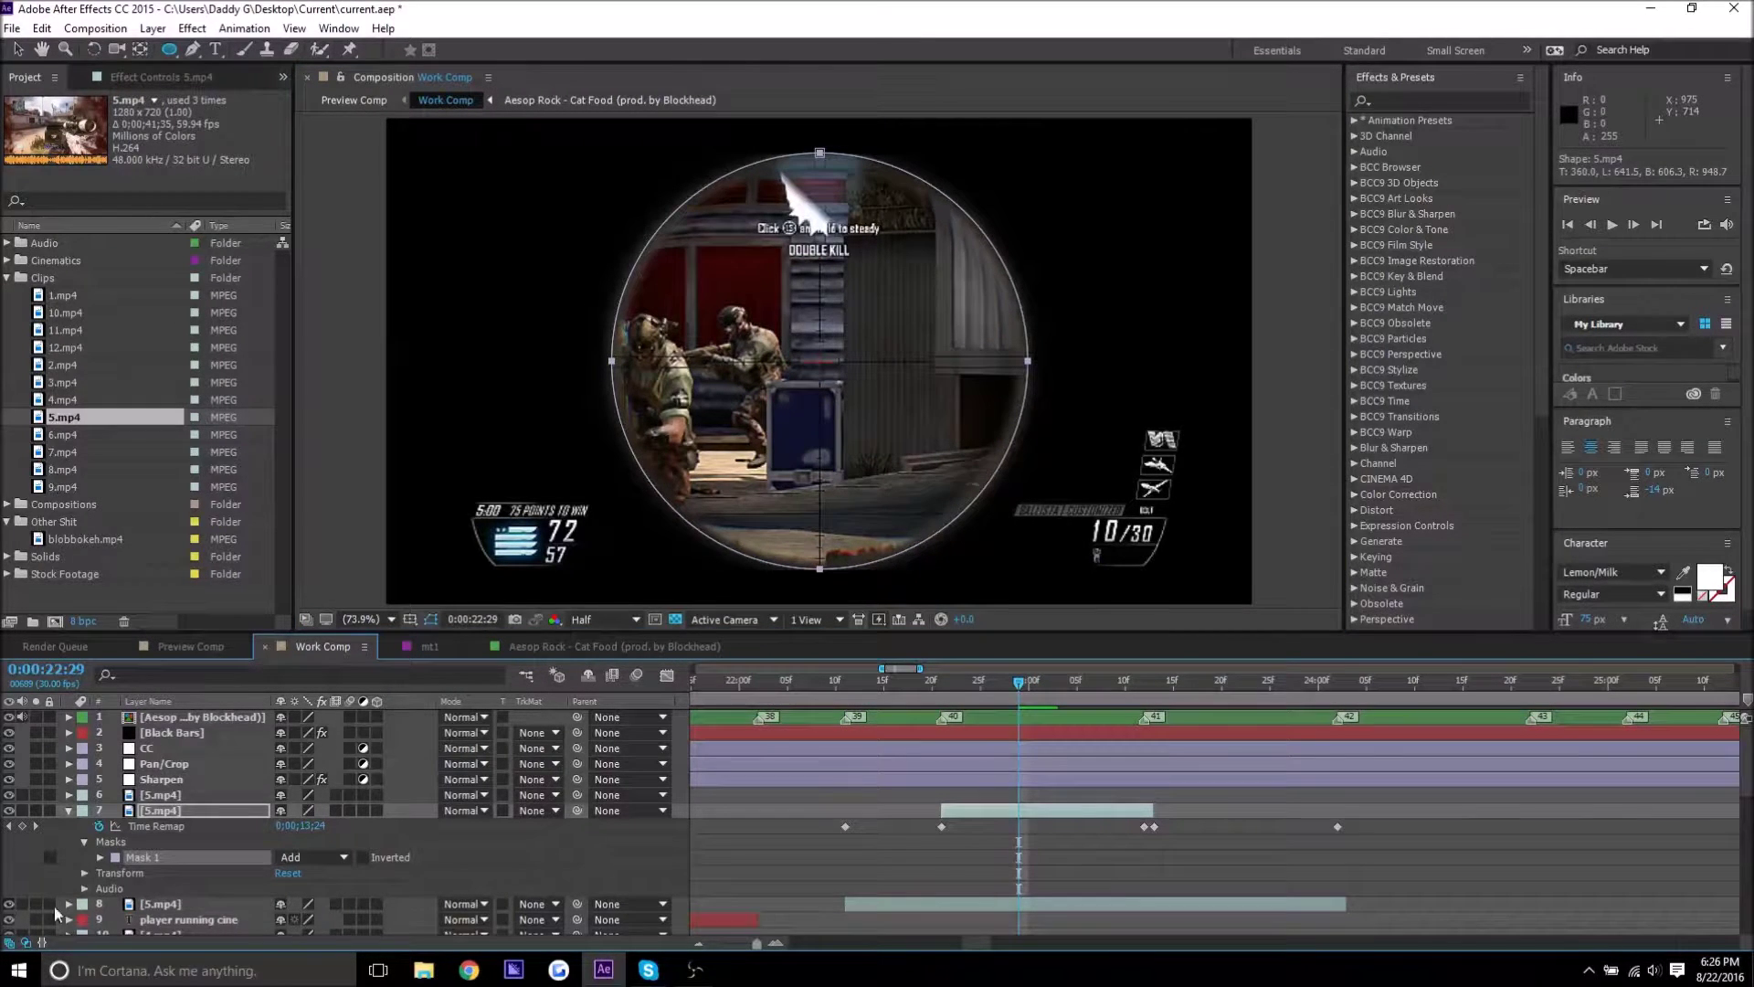
pyautogui.click(10, 904)
pyautogui.click(10, 904)
pyautogui.click(10, 904)
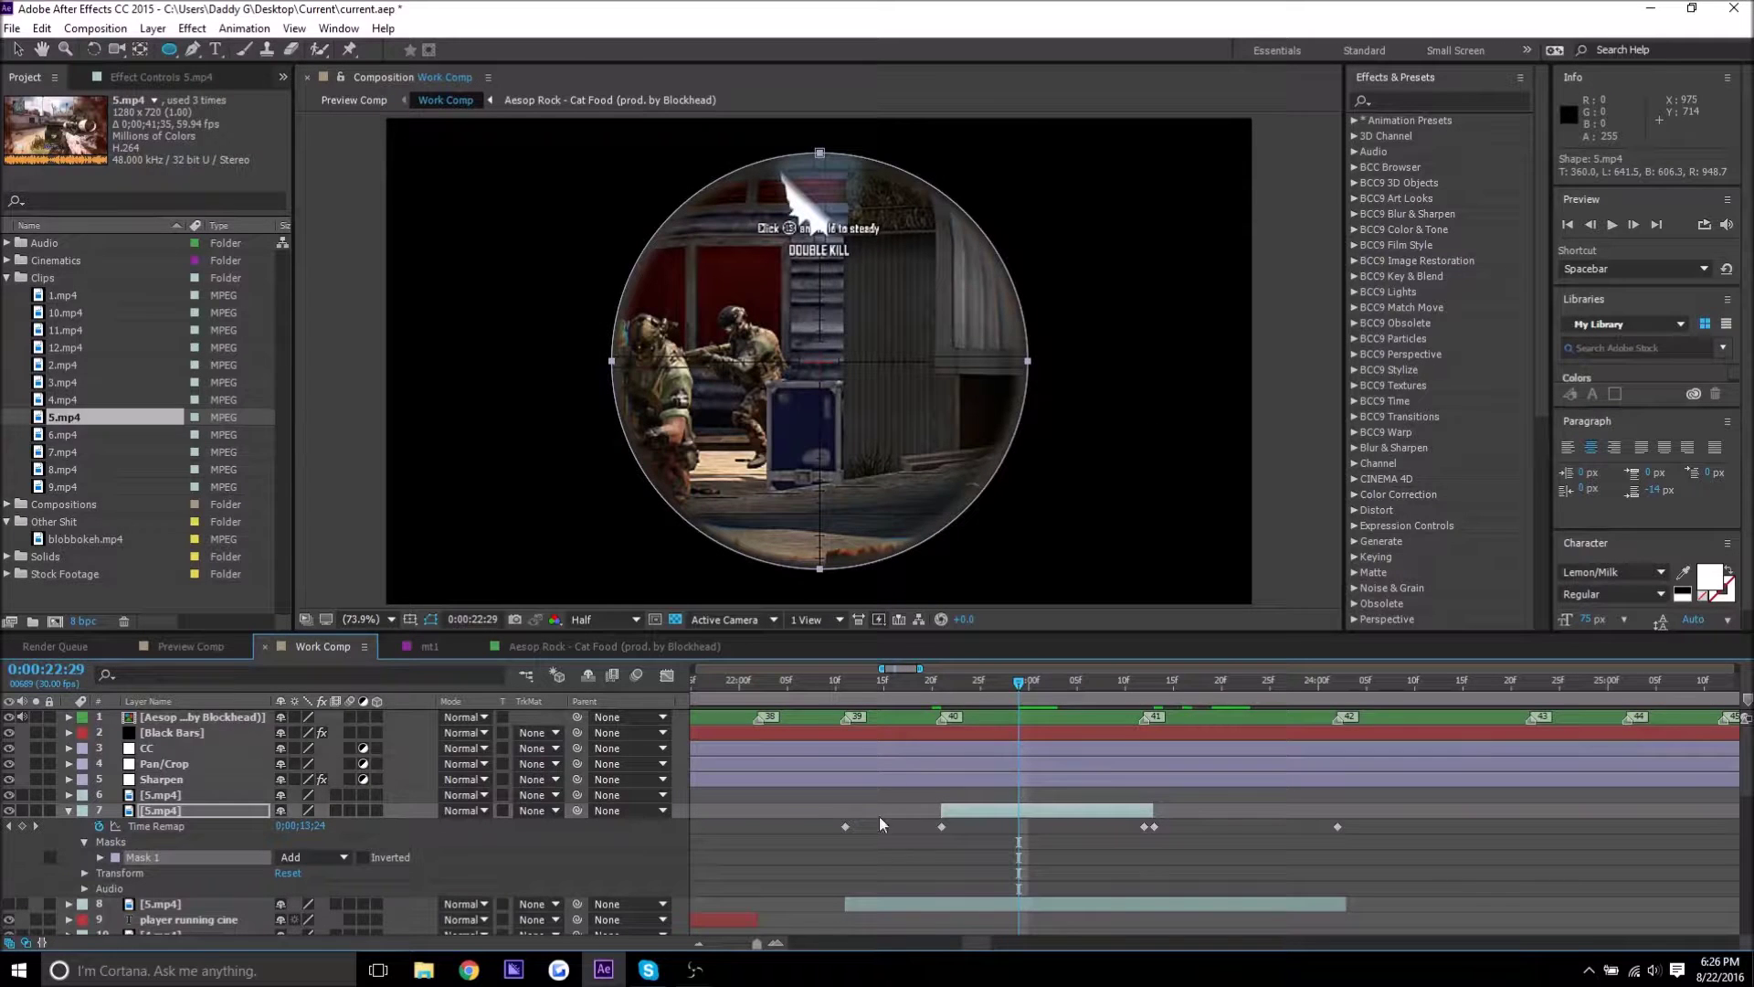
pyautogui.moveTo(950, 695); pyautogui.dragTo(1096, 700)
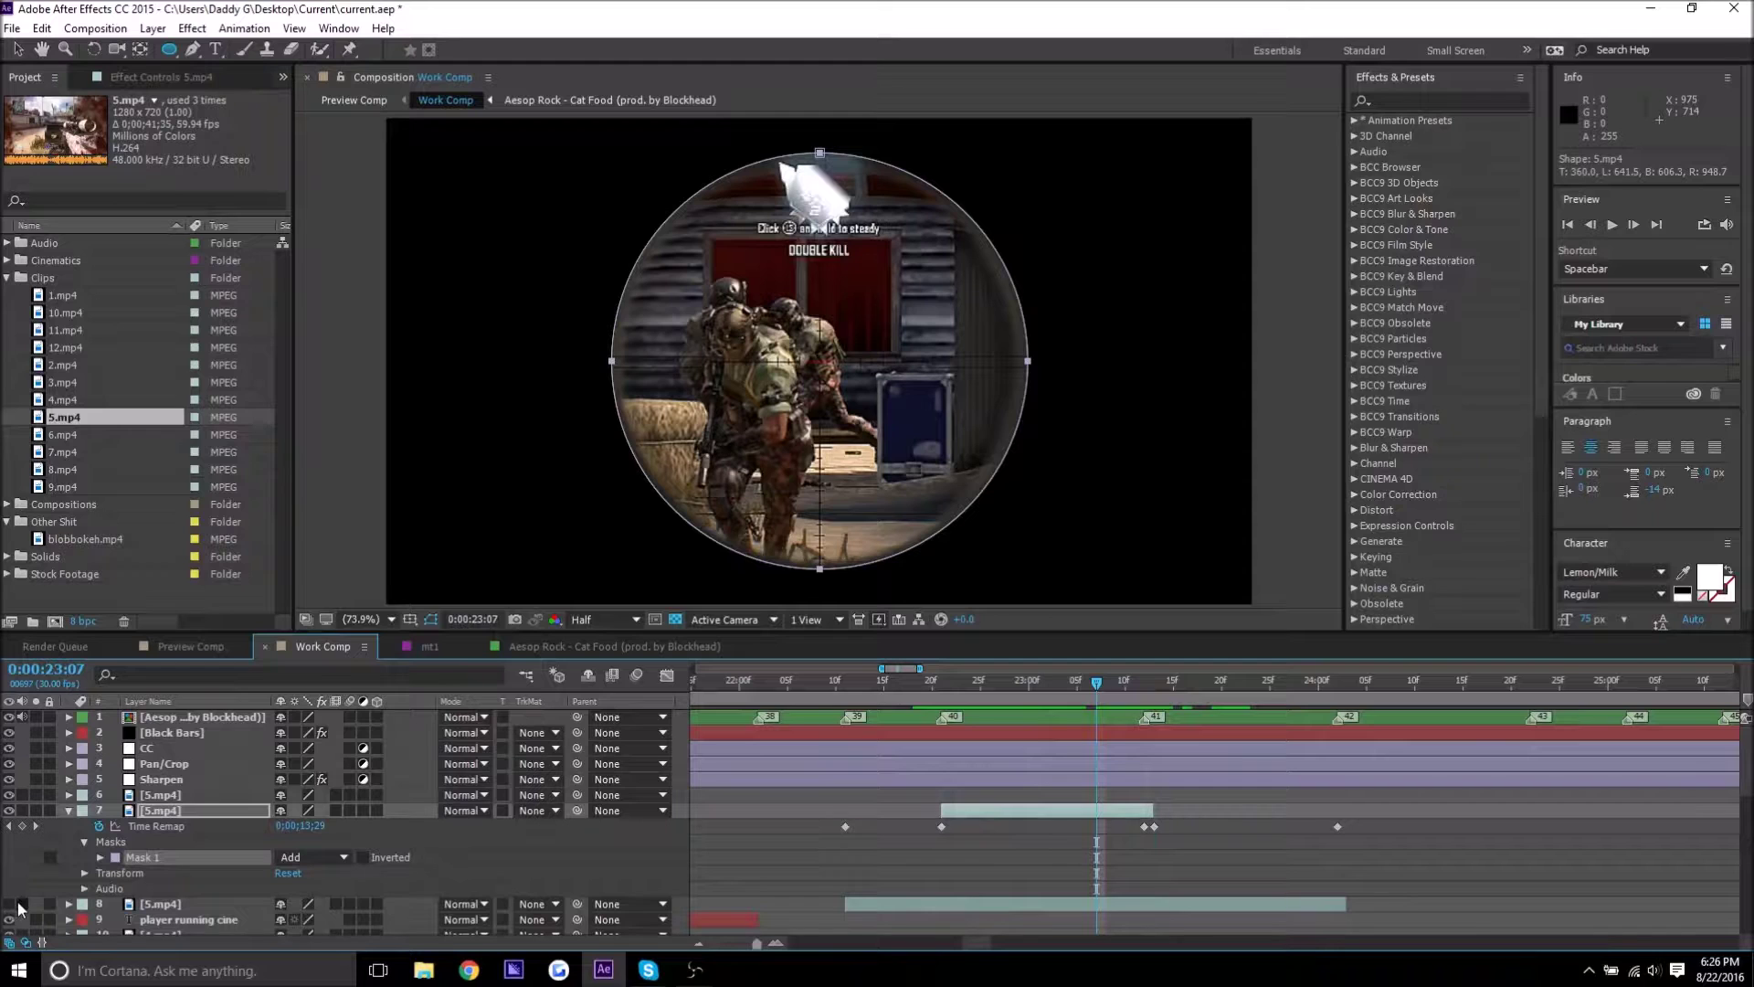
pyautogui.click(10, 904)
# Collapse the masked layer's properties and preview the scoped section from 0:00:22:08.
pyautogui.click(69, 811)
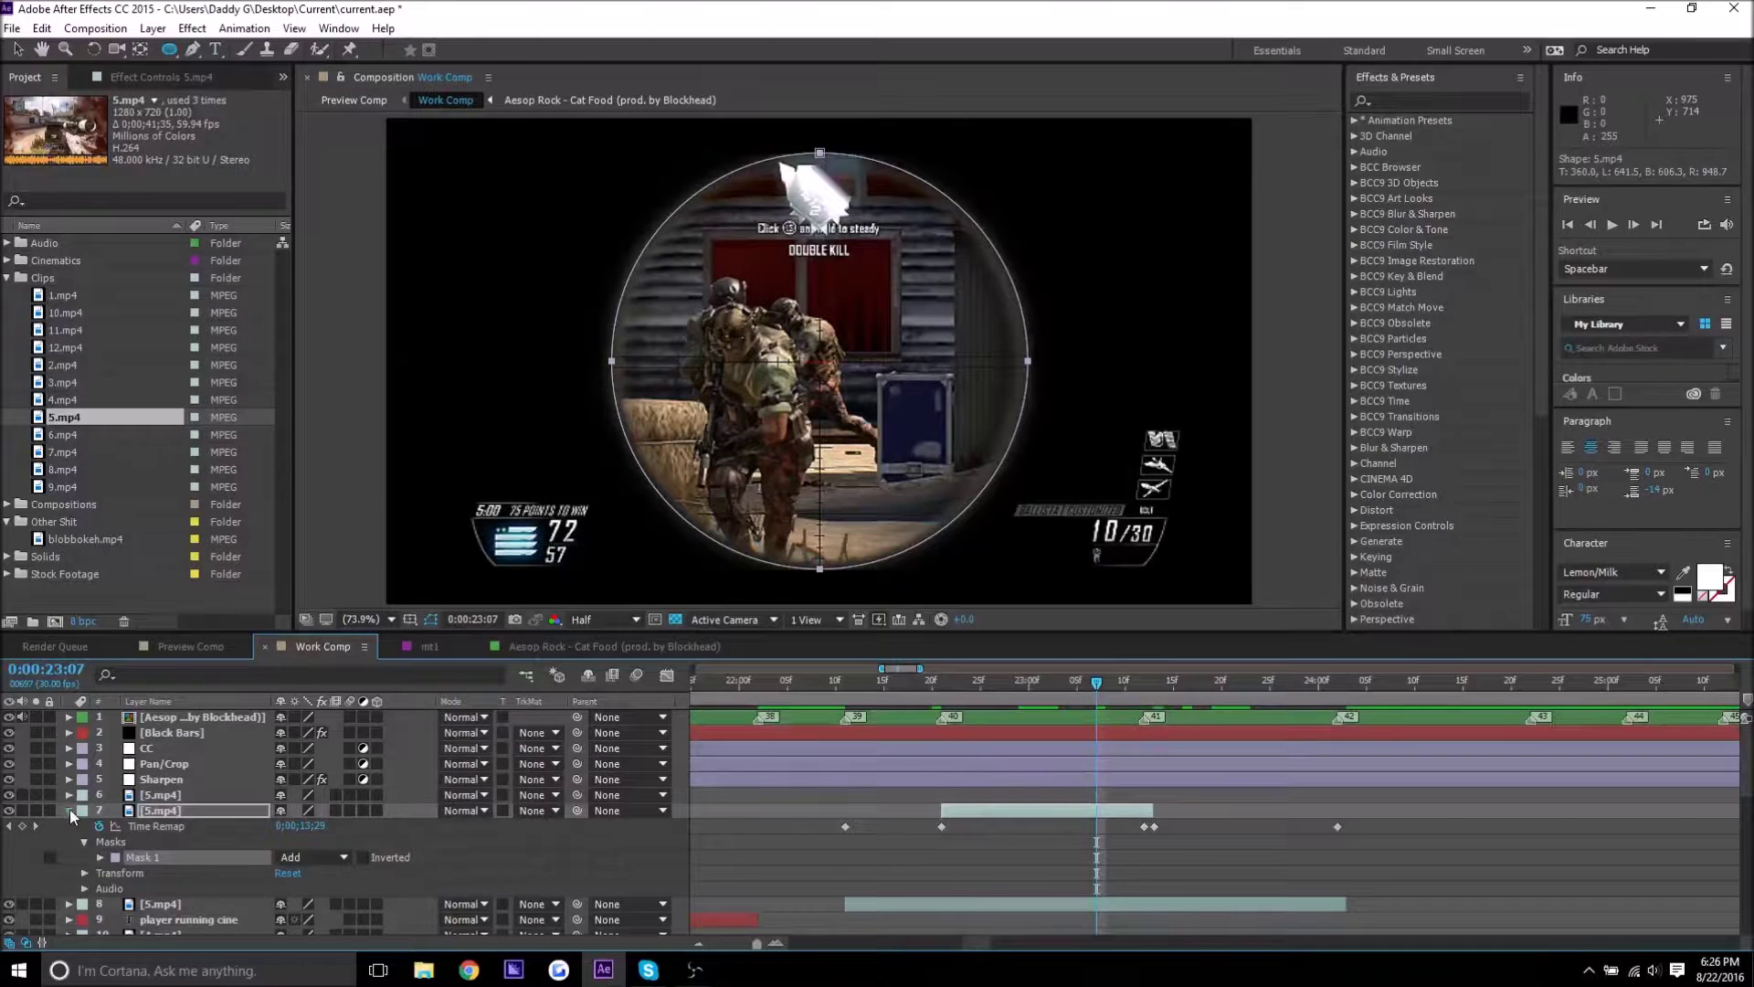
pyautogui.moveTo(1027, 704); pyautogui.dragTo(818, 686)
pyautogui.press('space')
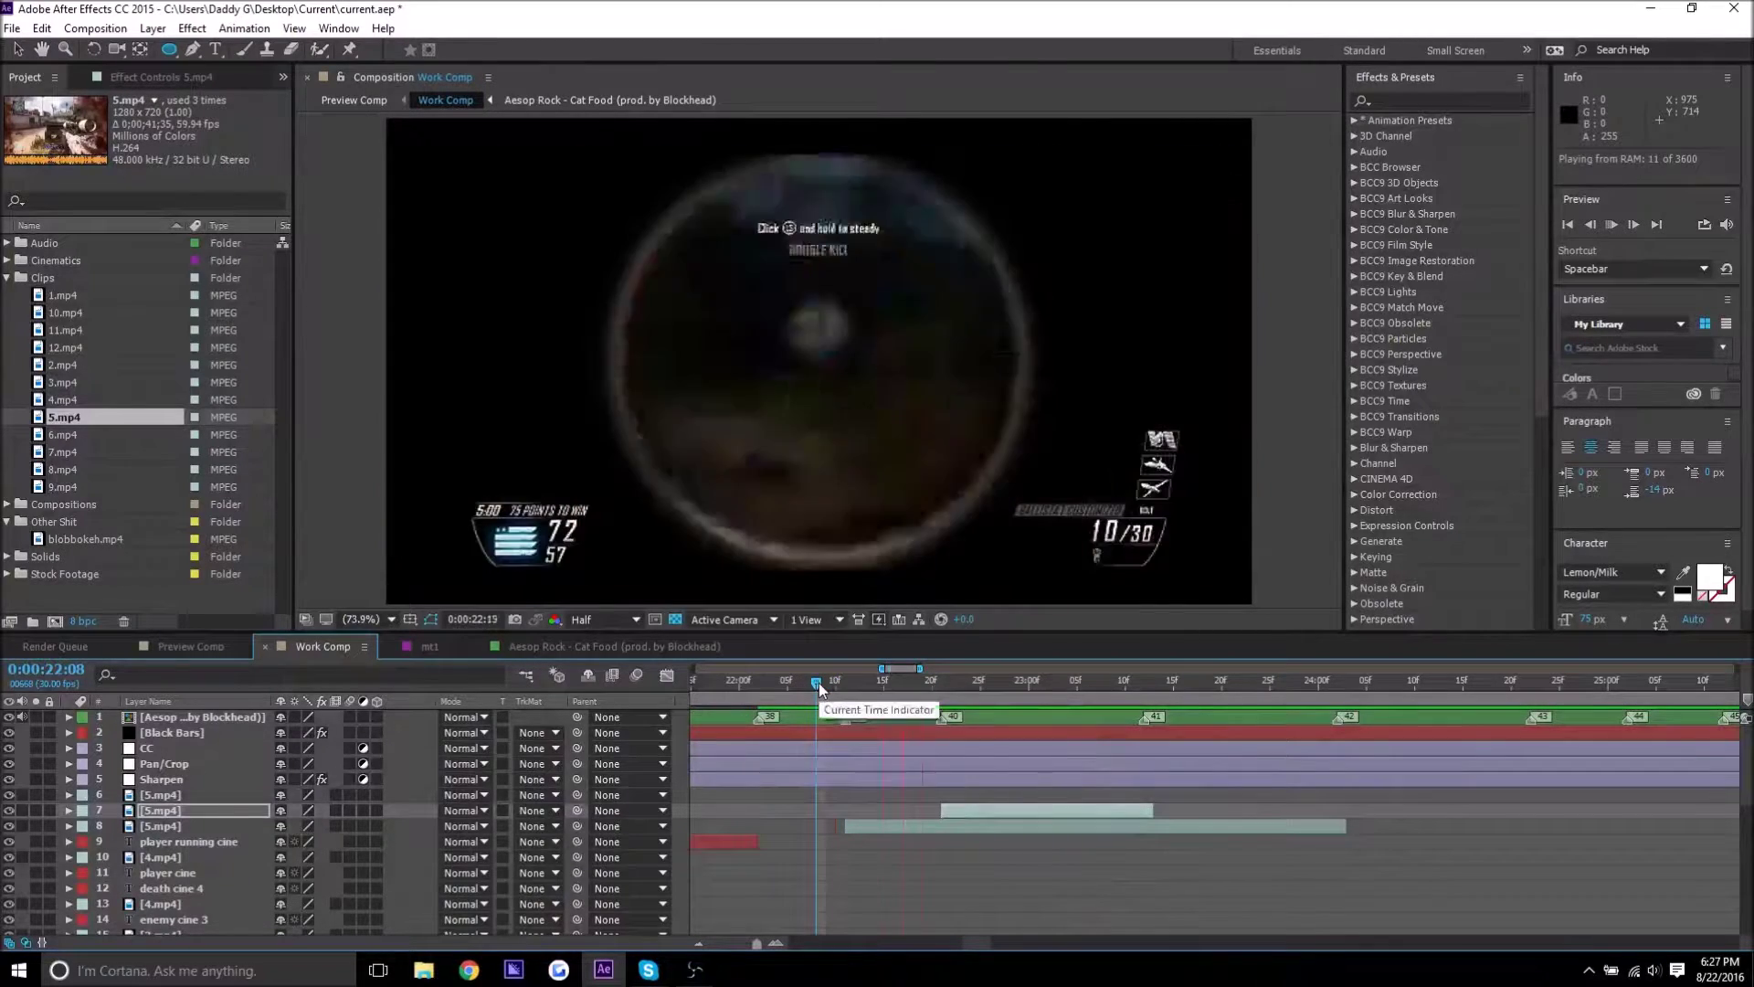
pyautogui.press('space')
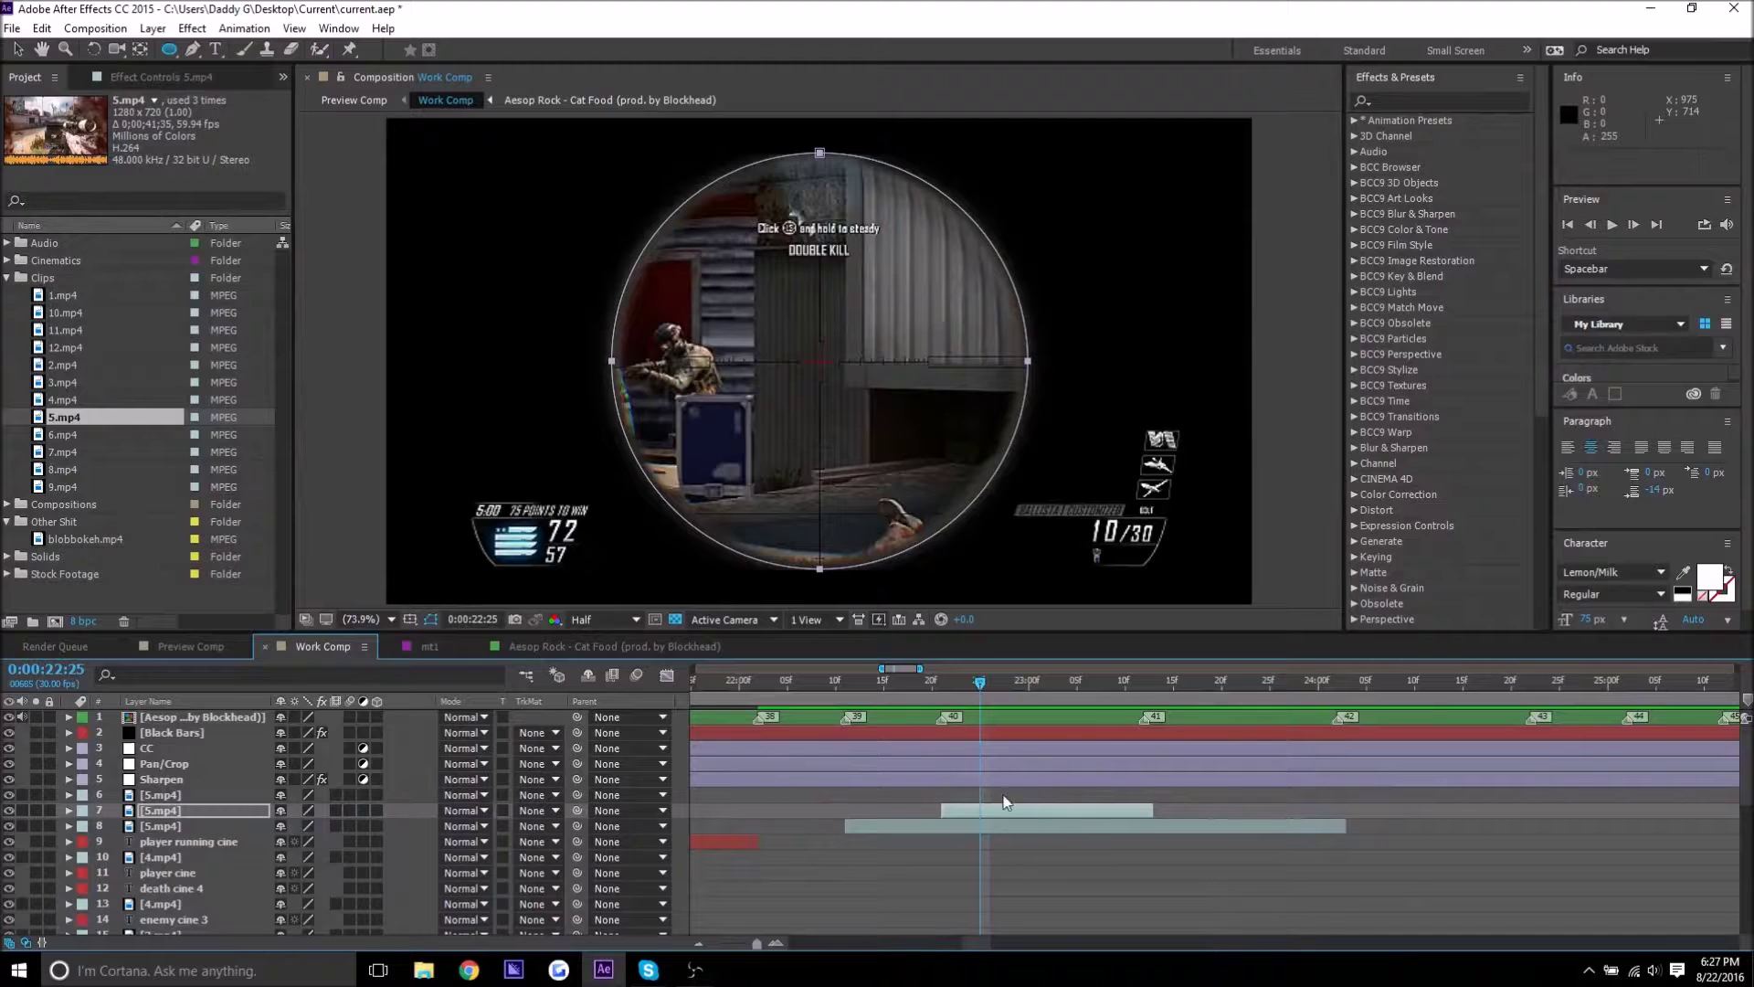
# Set the Mask Feather of the scope mask to 5 pixels.
pyautogui.press('f')
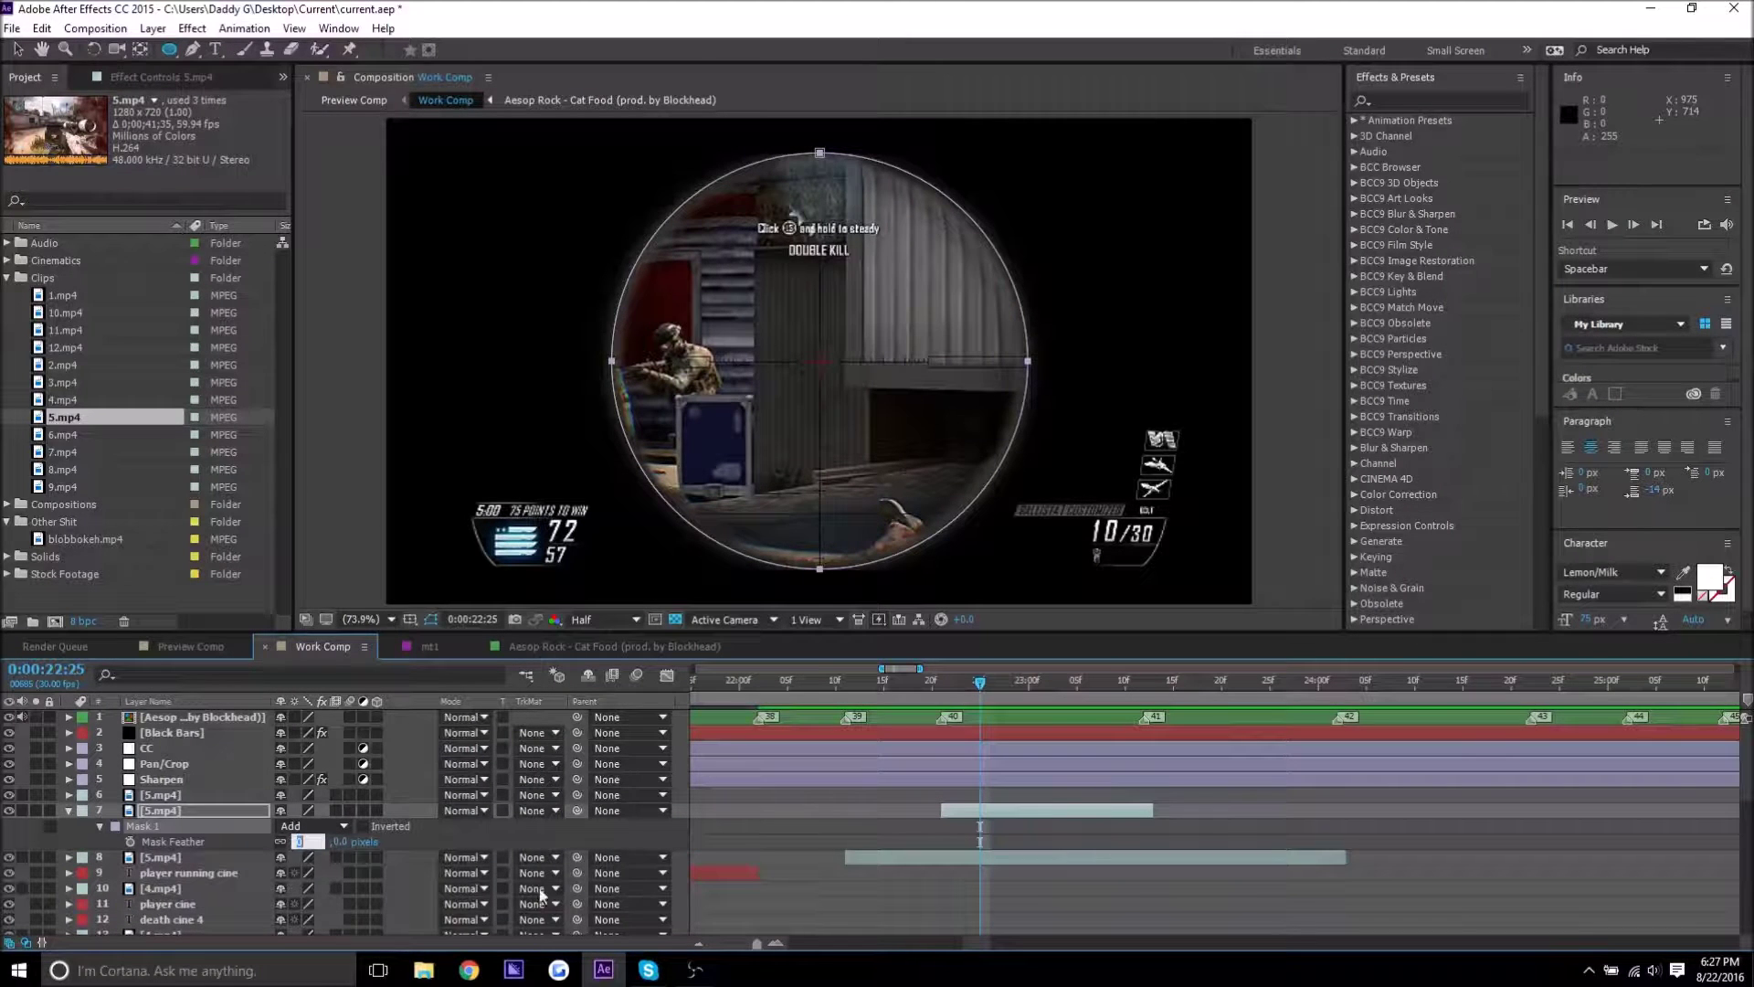
pyautogui.write('5')
pyautogui.press('Return')
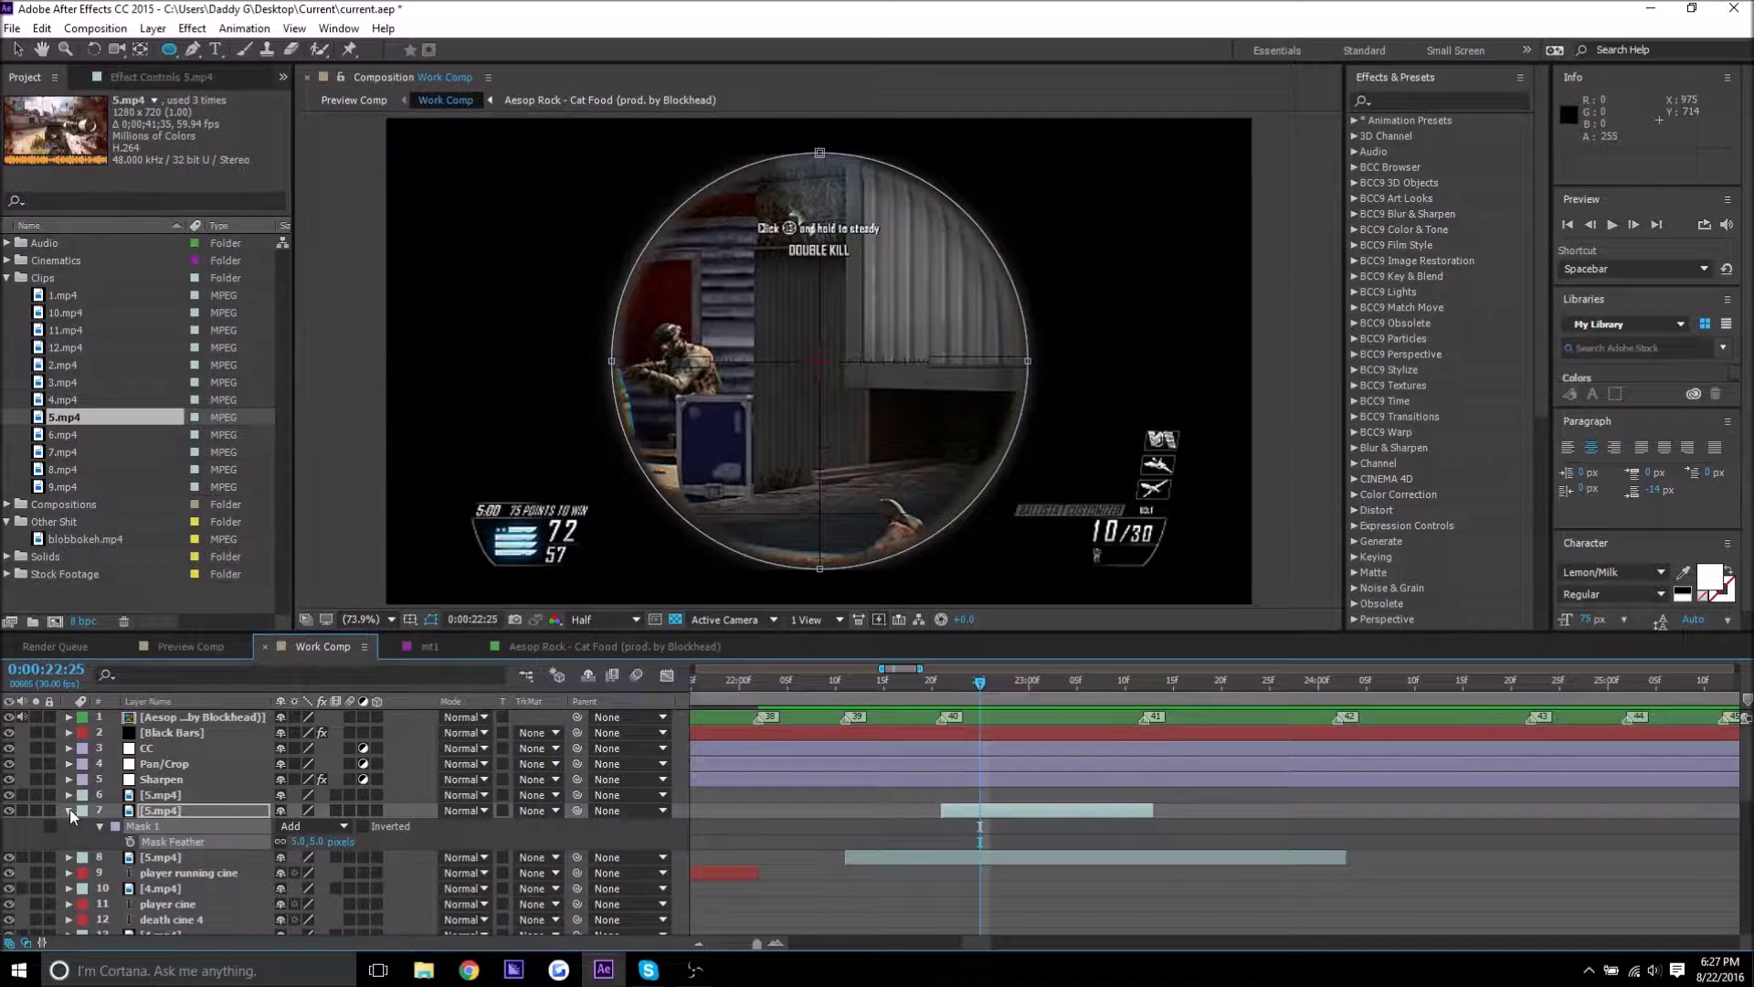
# Start Scale and Rotation keyframes on the masked scope layer at 0:00:22:21, where the layer begins.
pyautogui.click(69, 809)
pyautogui.click(1024, 826)
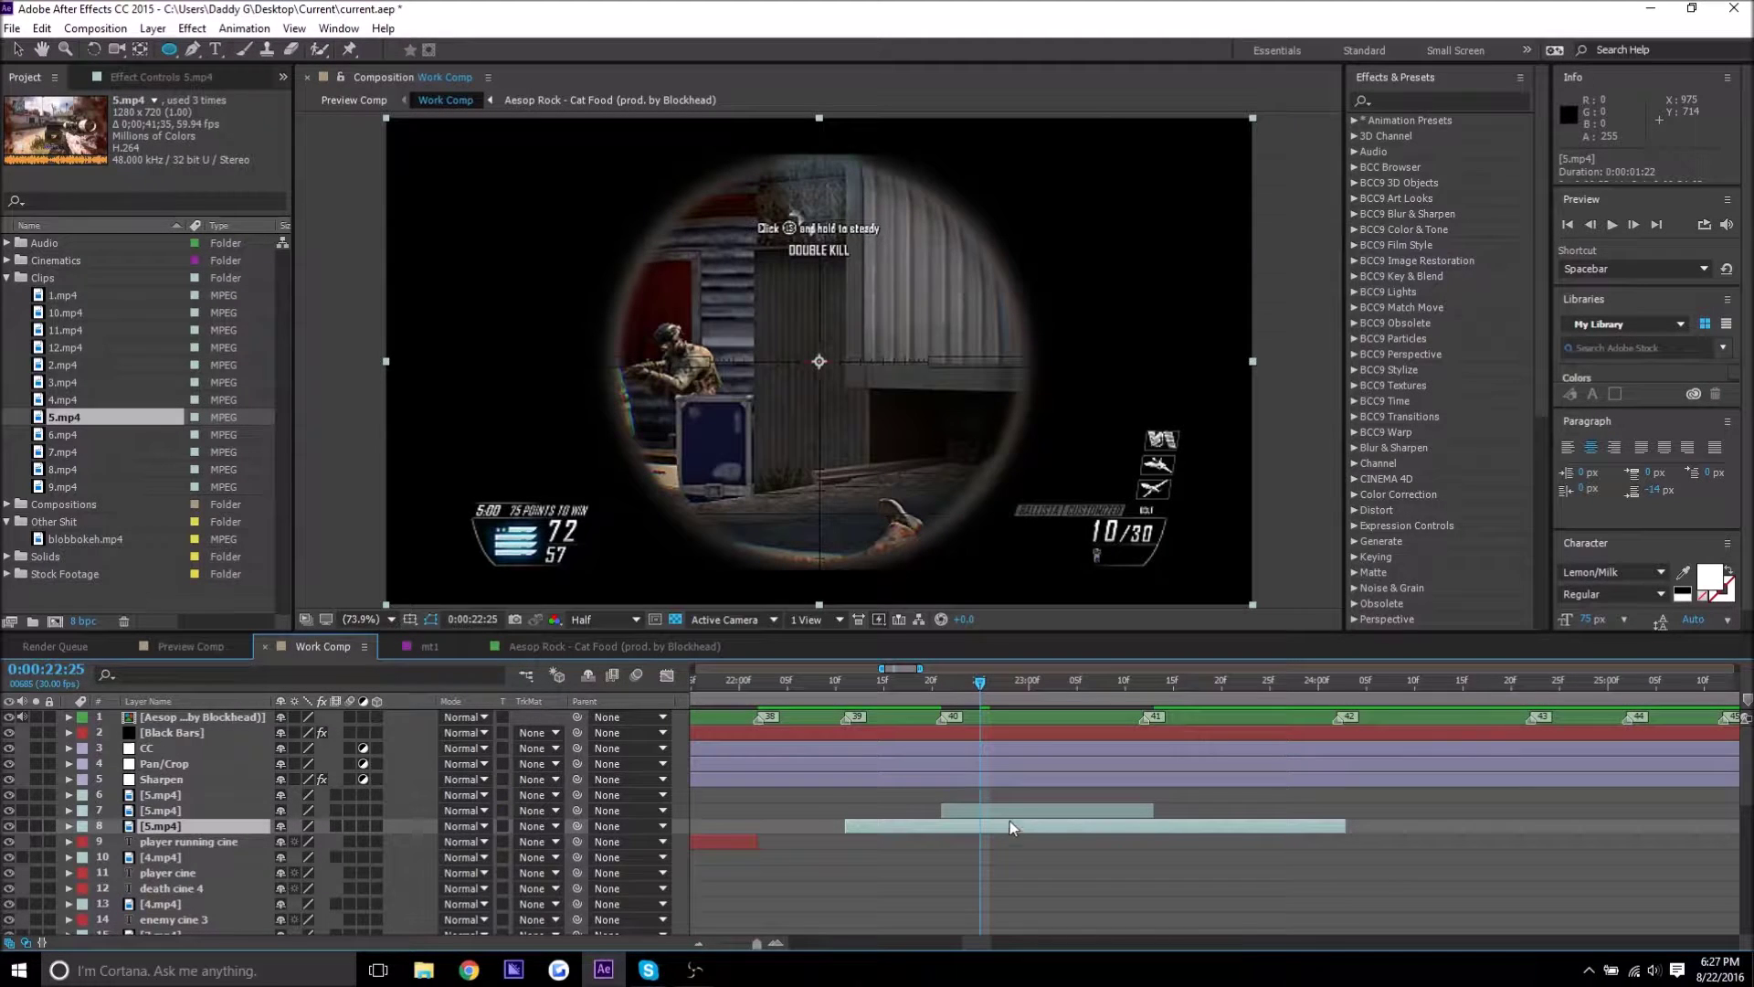
pyautogui.moveTo(995, 676); pyautogui.dragTo(1048, 684)
pyautogui.click(1020, 815)
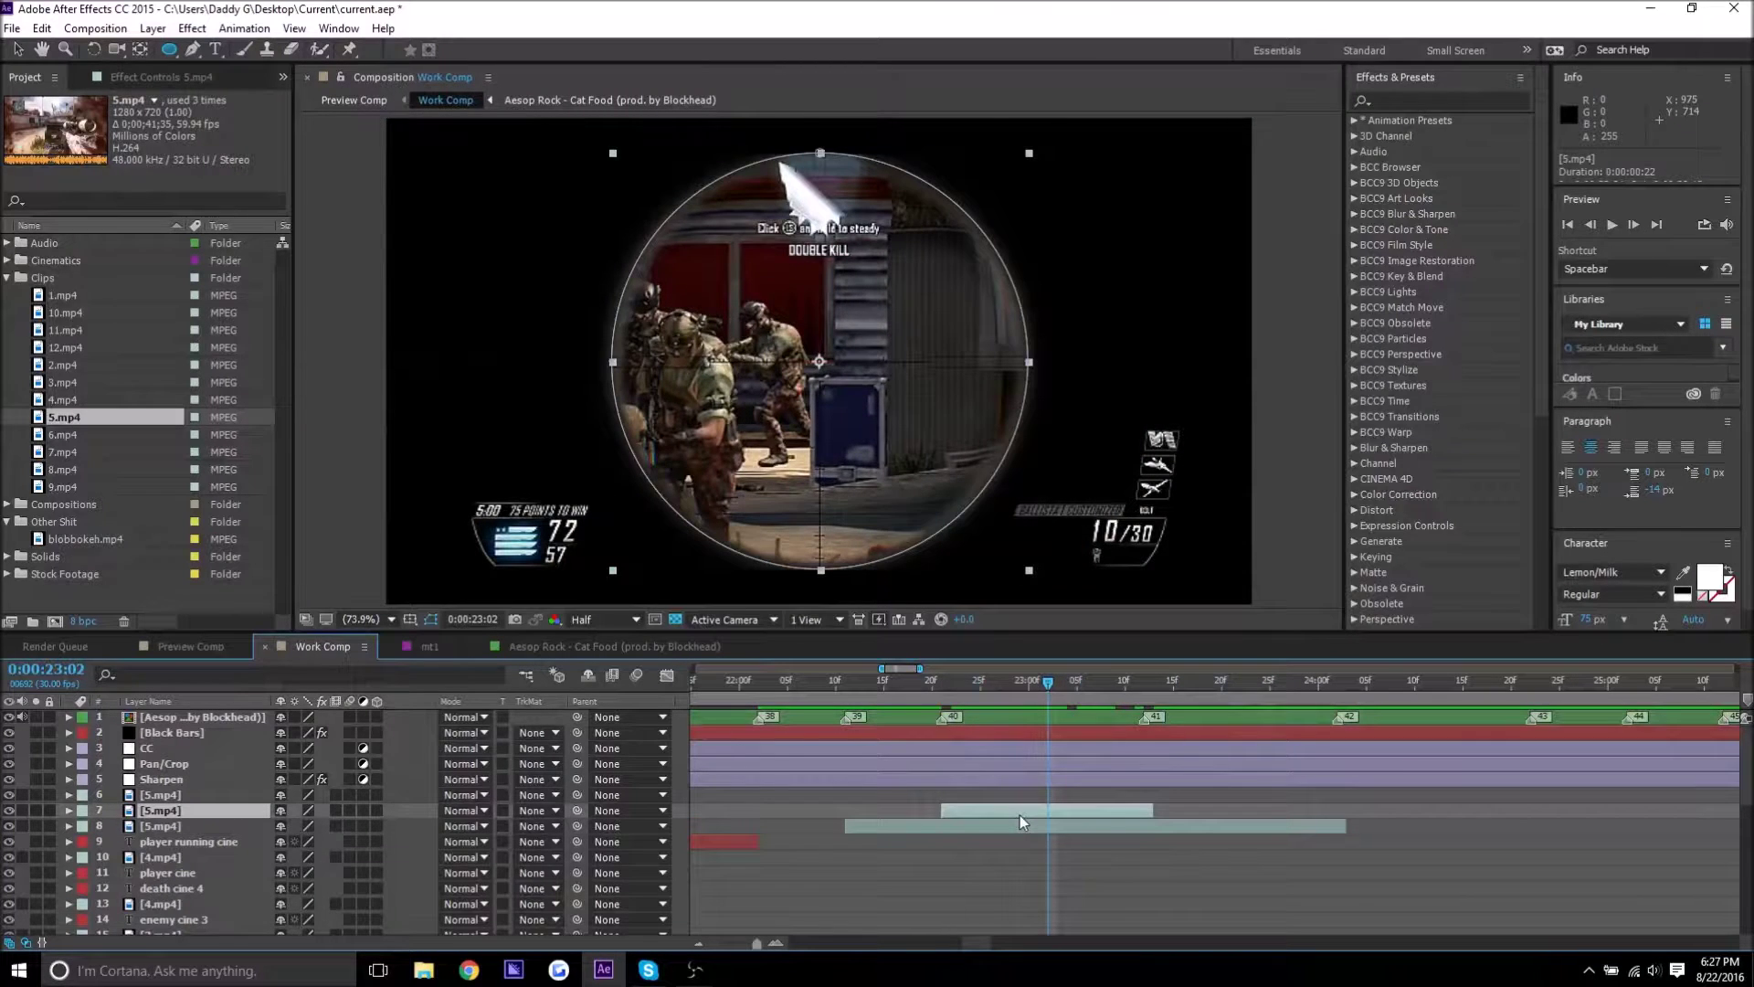
pyautogui.click(943, 682)
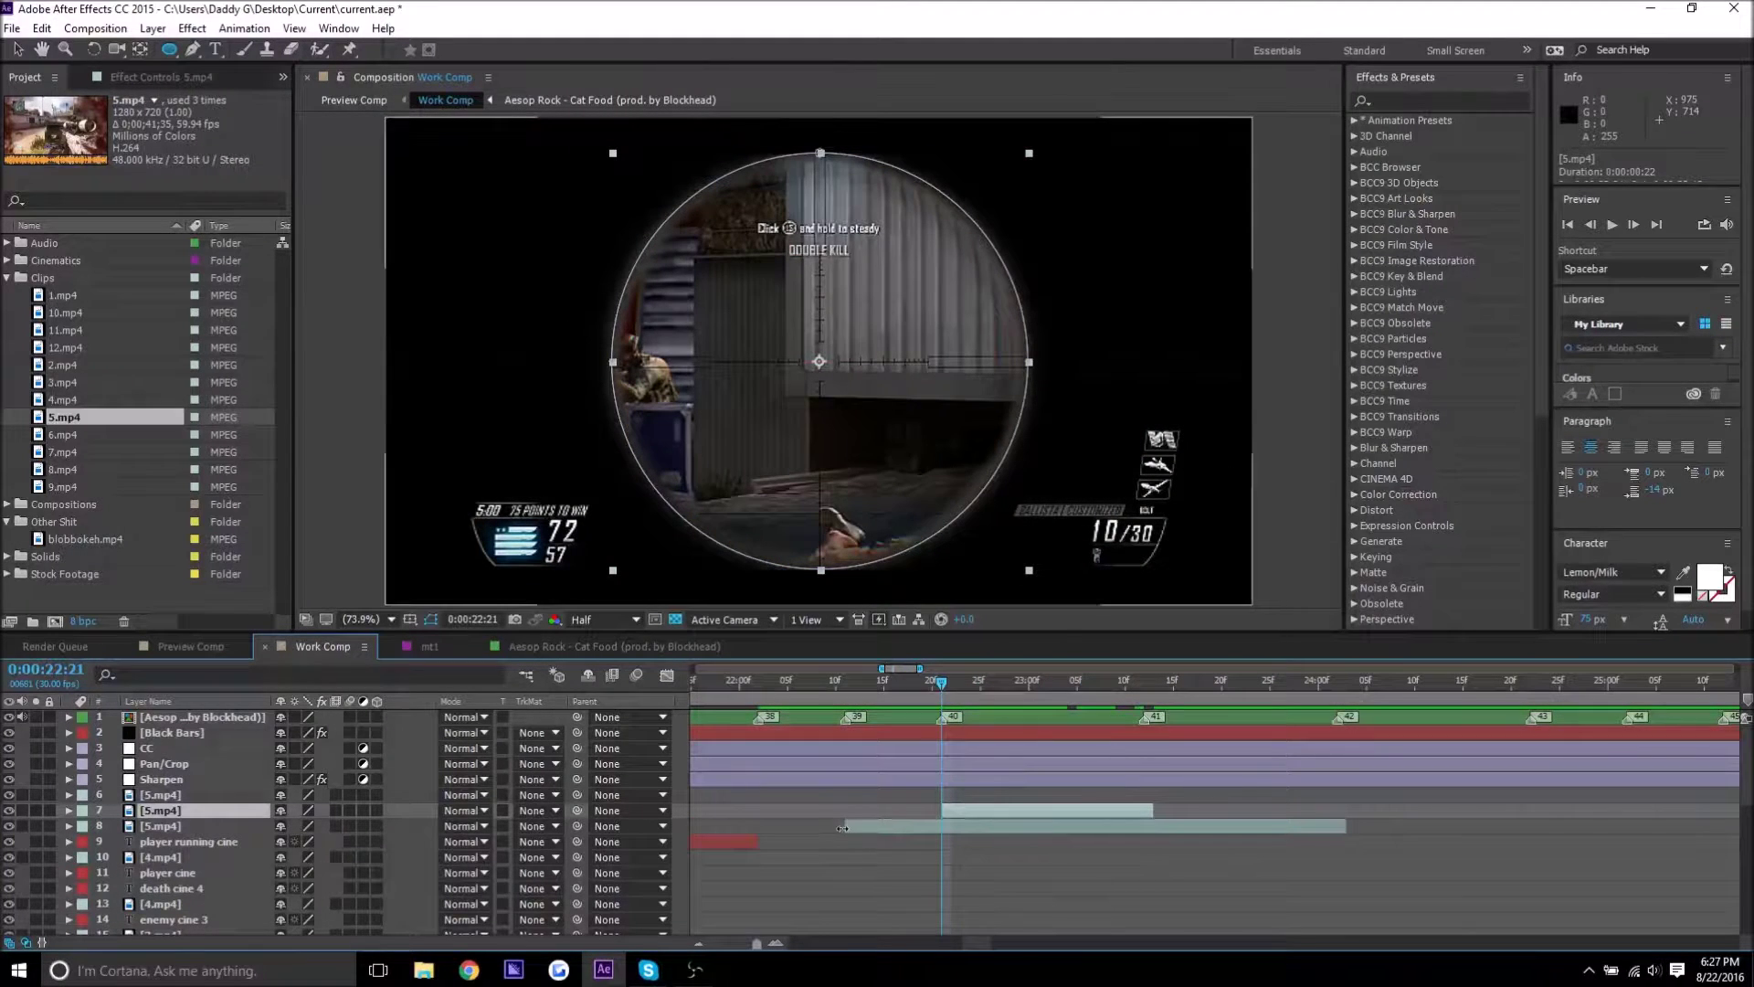
pyautogui.press('s')
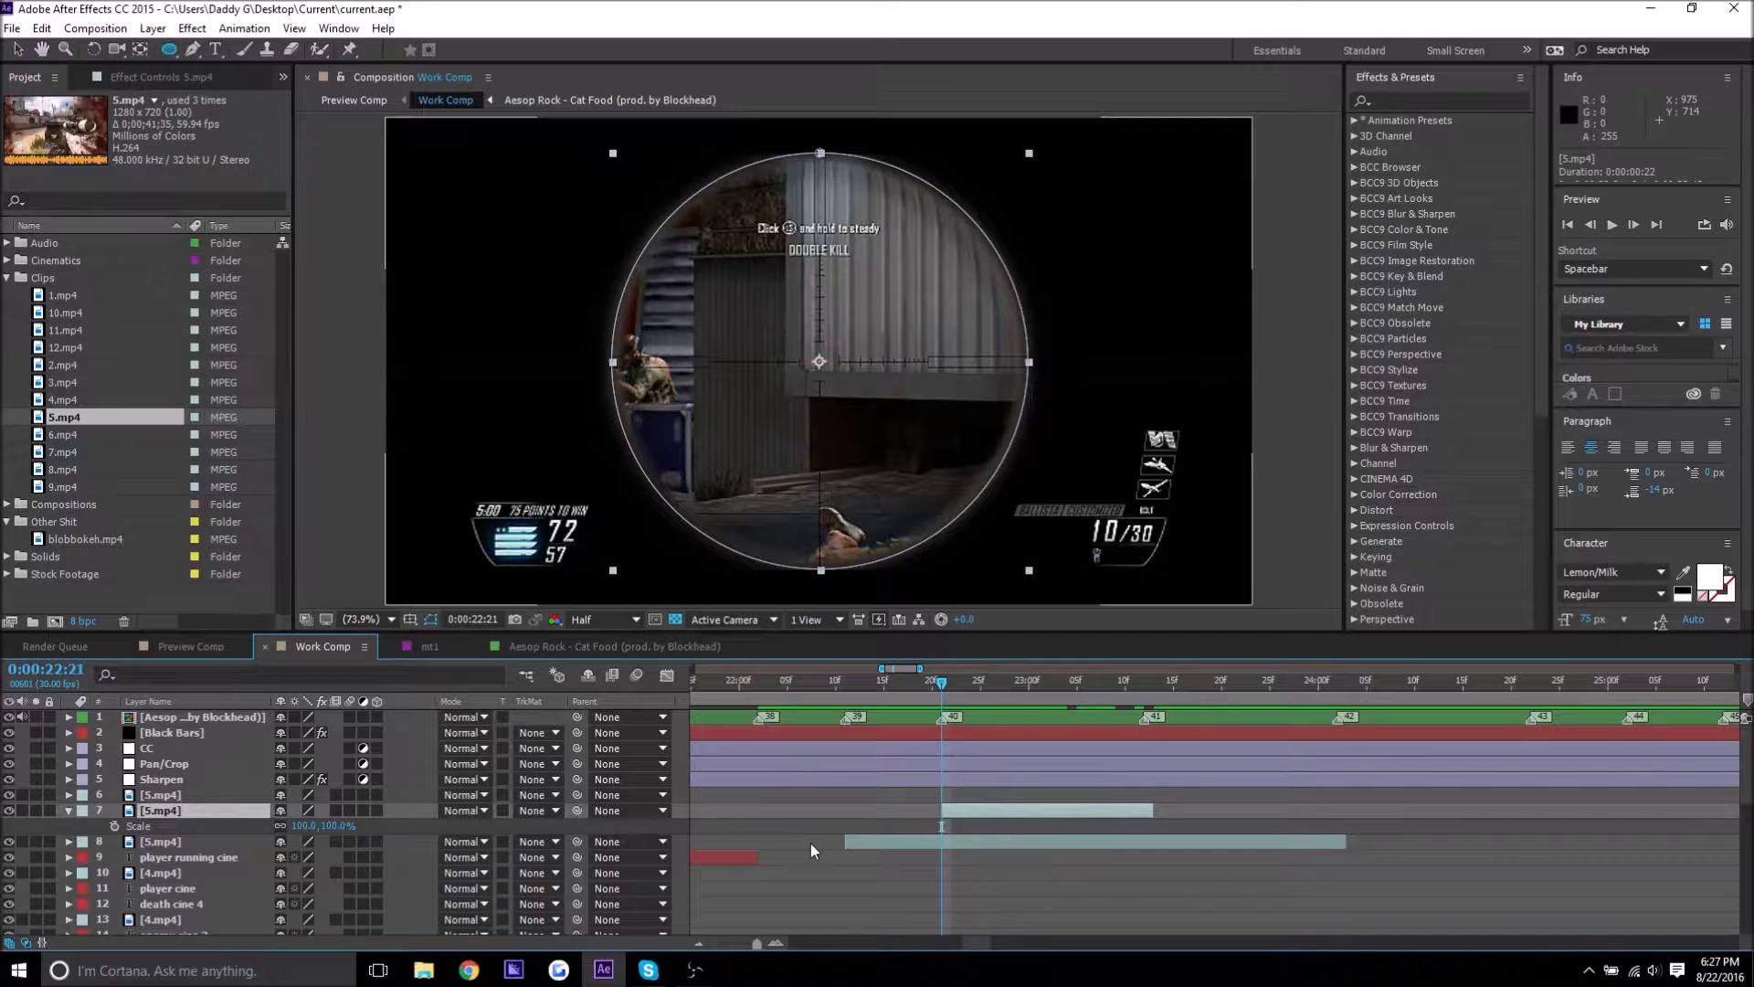
pyautogui.hotkey('shift', 'r')
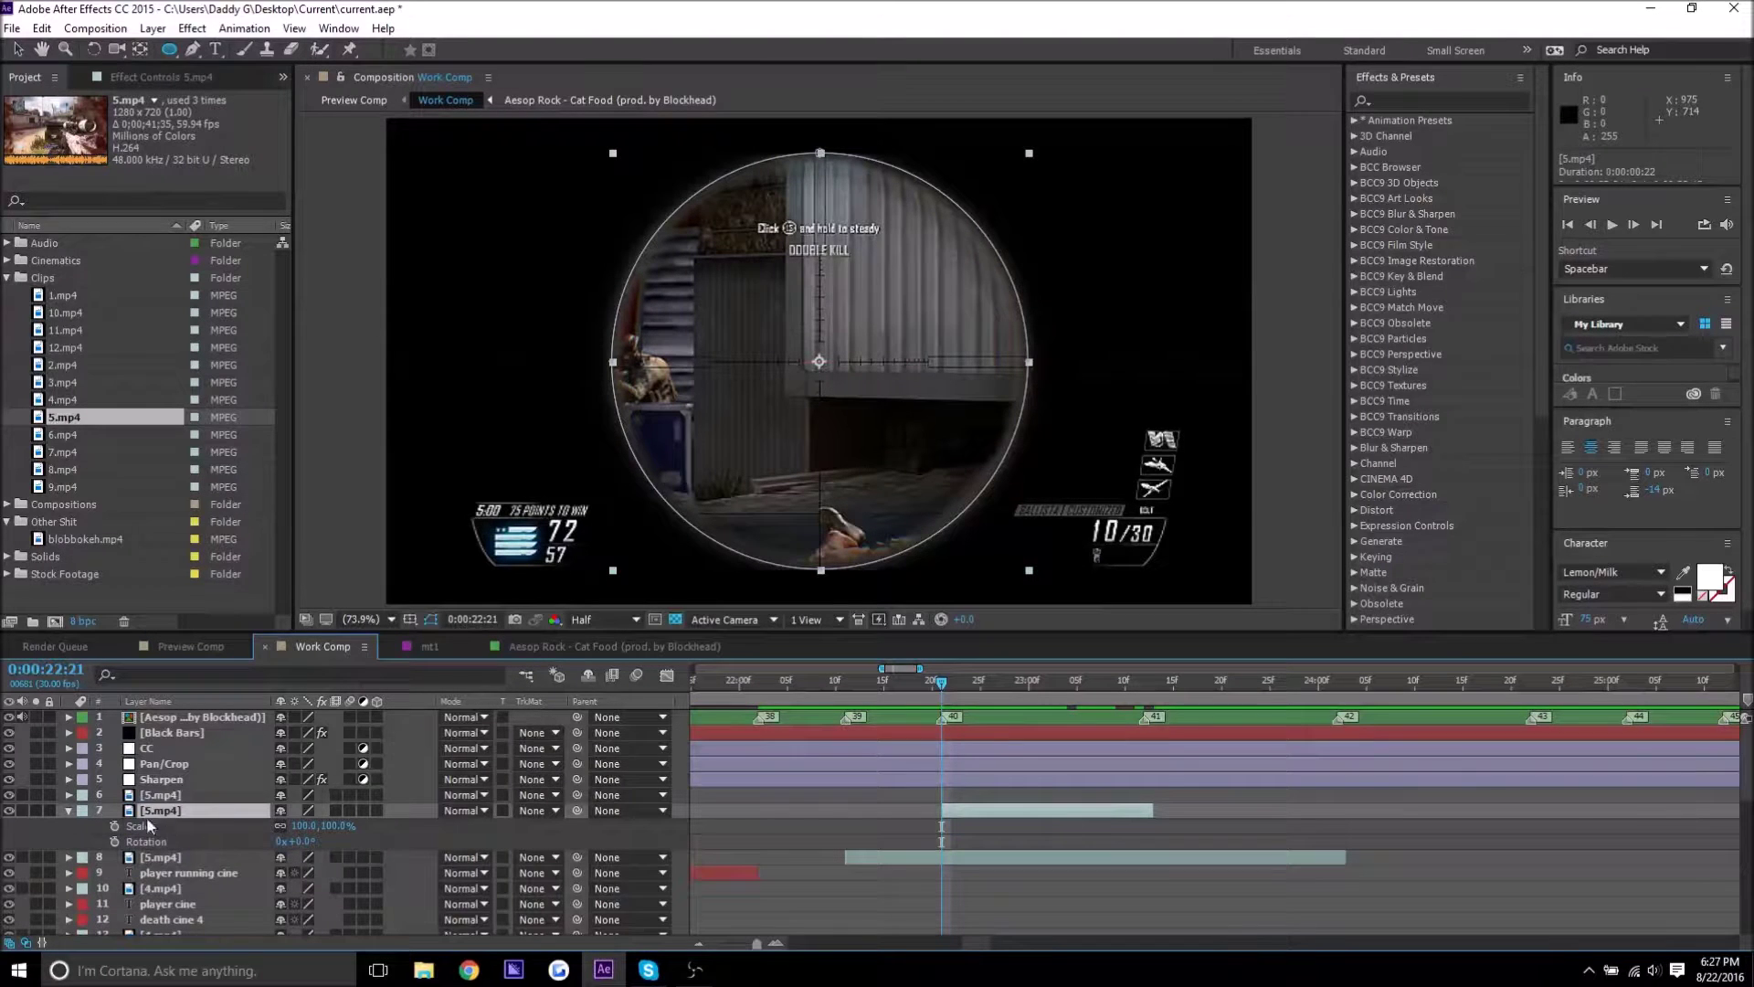
pyautogui.click(114, 825)
pyautogui.click(115, 840)
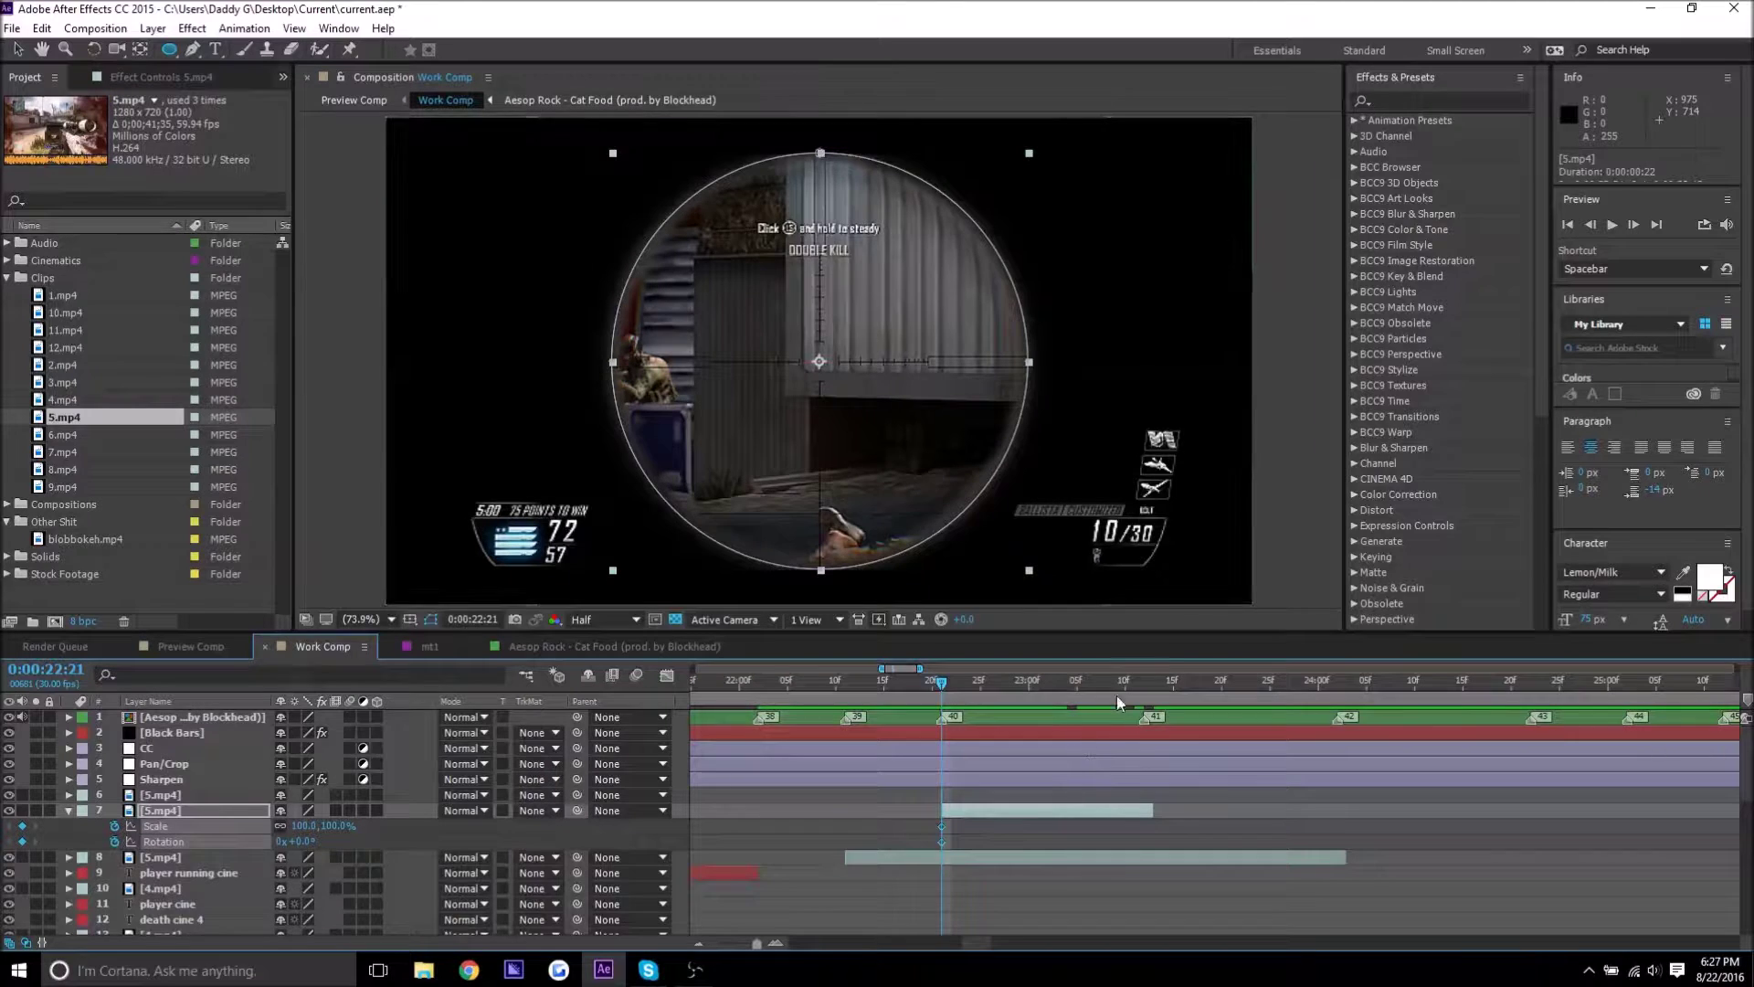
# Set the masked scope layer's Scale to 45% at 0:00:23:04.
pyautogui.click(1067, 686)
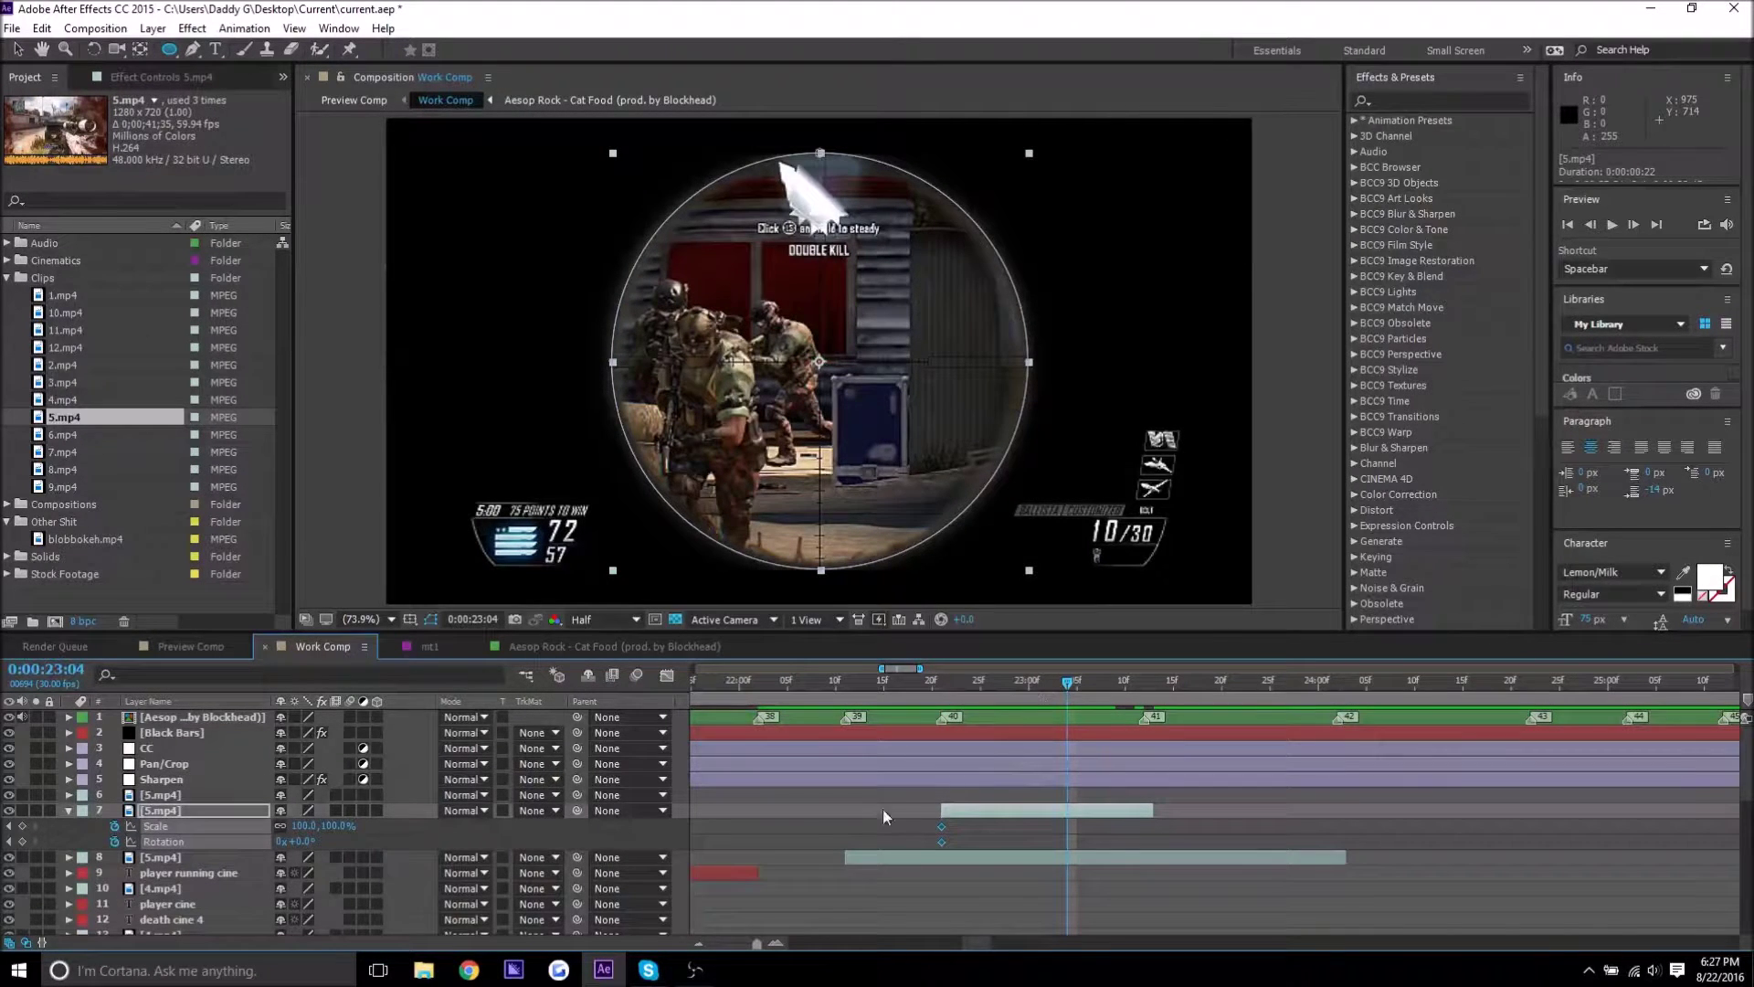
pyautogui.moveTo(296, 825); pyautogui.dragTo(262, 830)
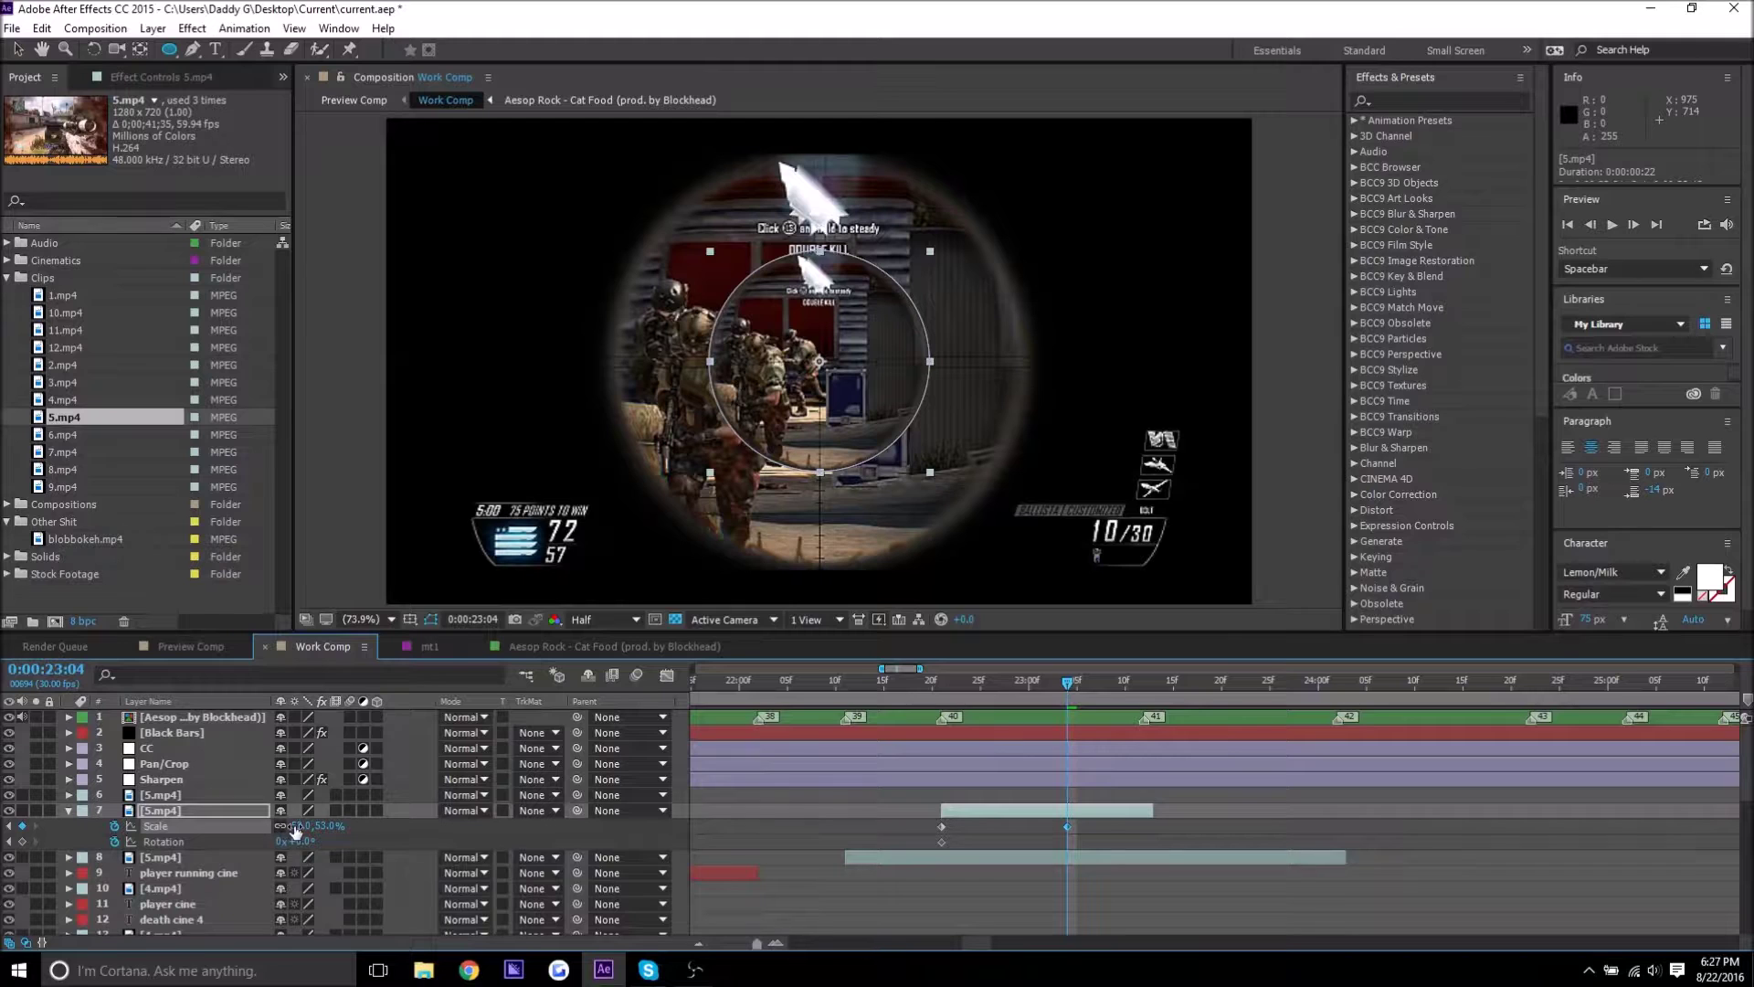
pyautogui.write('45')
pyautogui.press('Return')
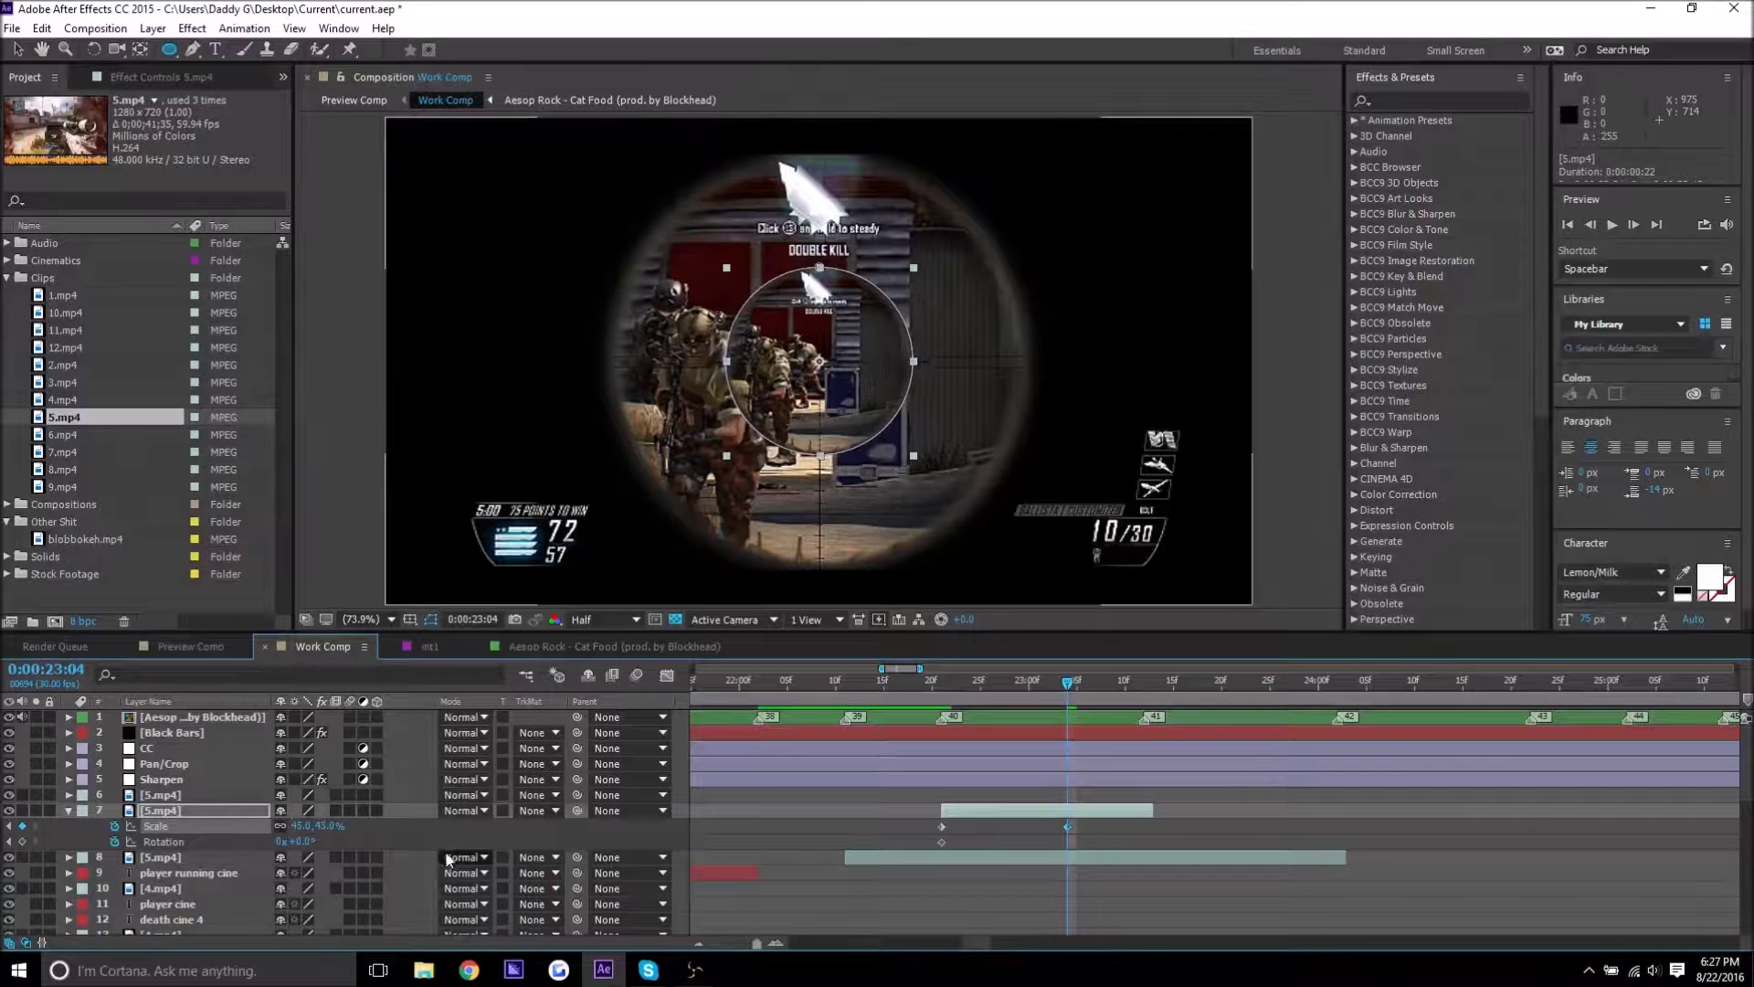
# Split the lower full-frame 5.mp4 layer at 0:00:22:21, where the masked scope layer starts.
pyautogui.click(932, 682)
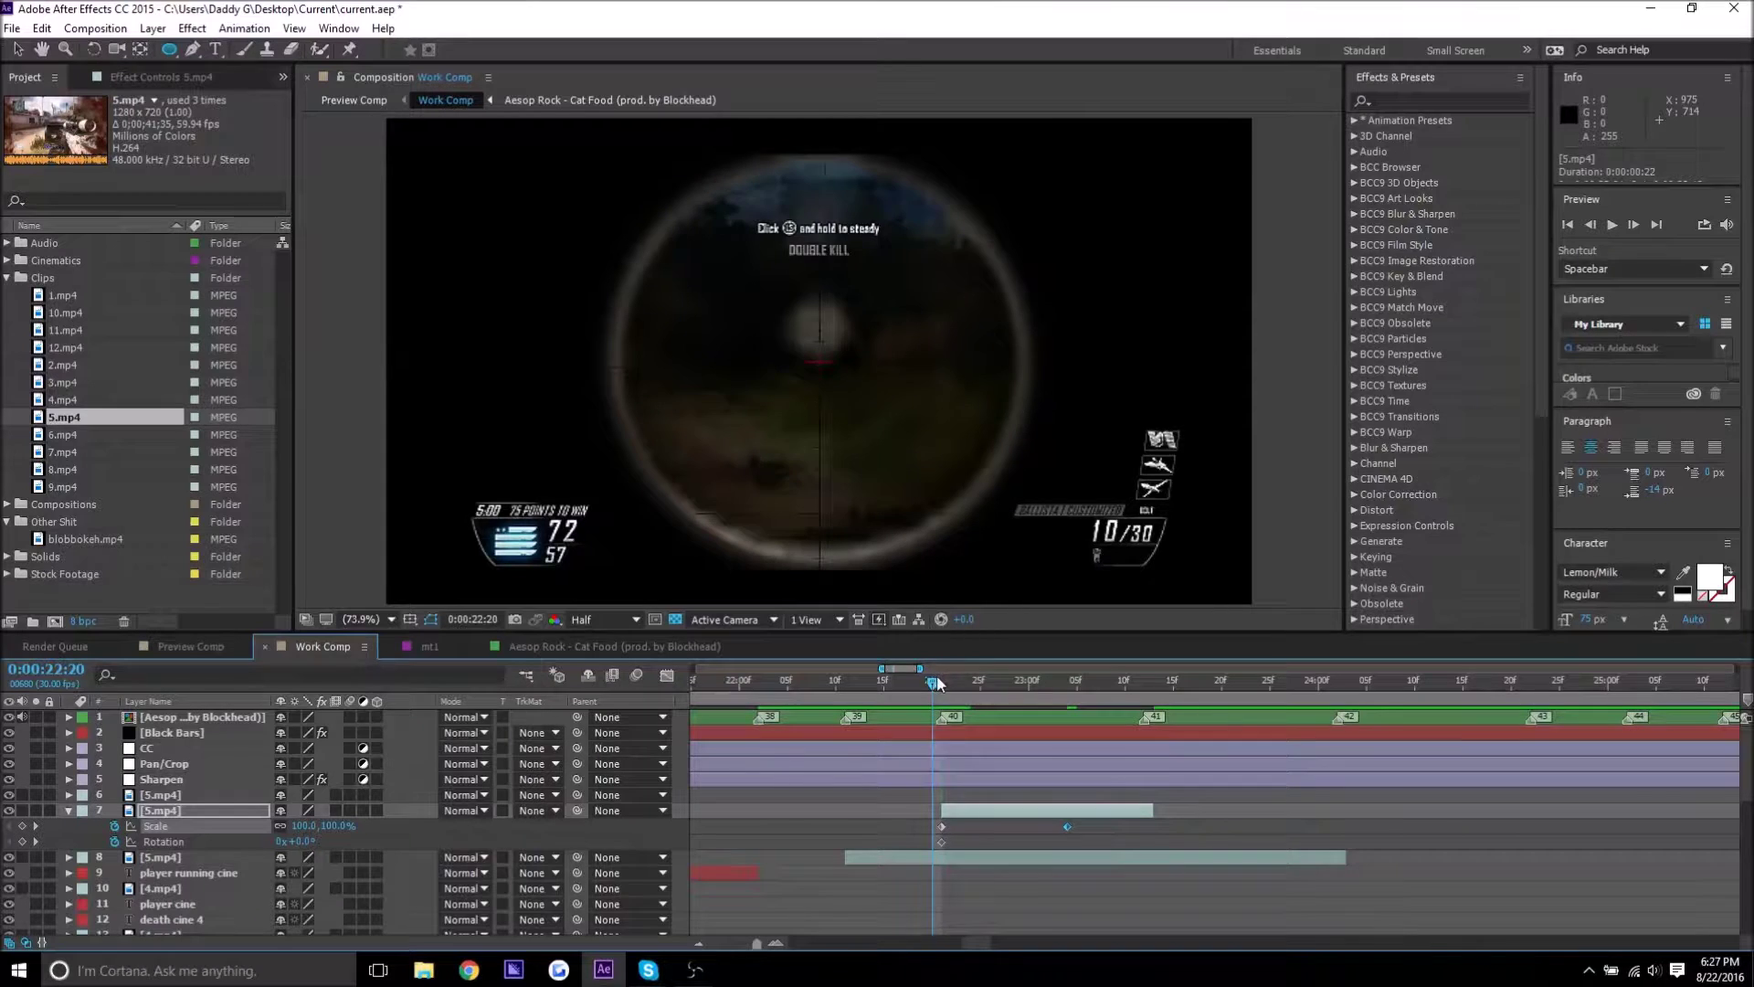
pyautogui.click(940, 681)
pyautogui.click(987, 856)
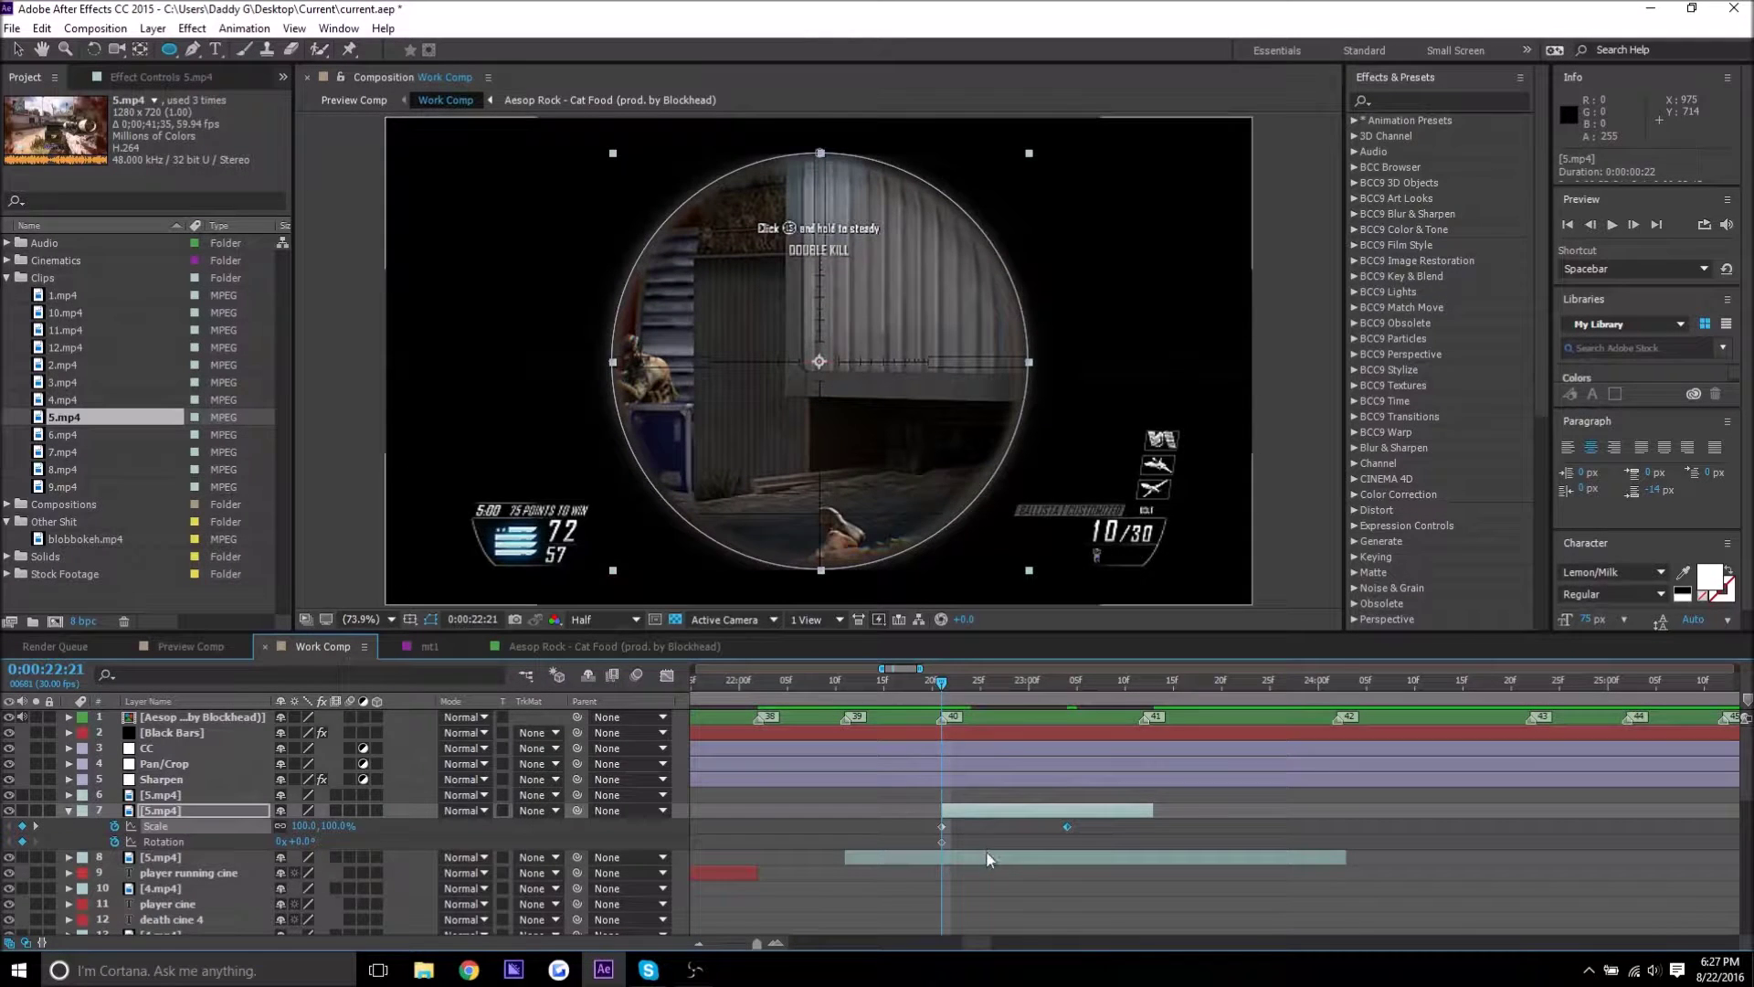
pyautogui.hotkey('alt', ']')
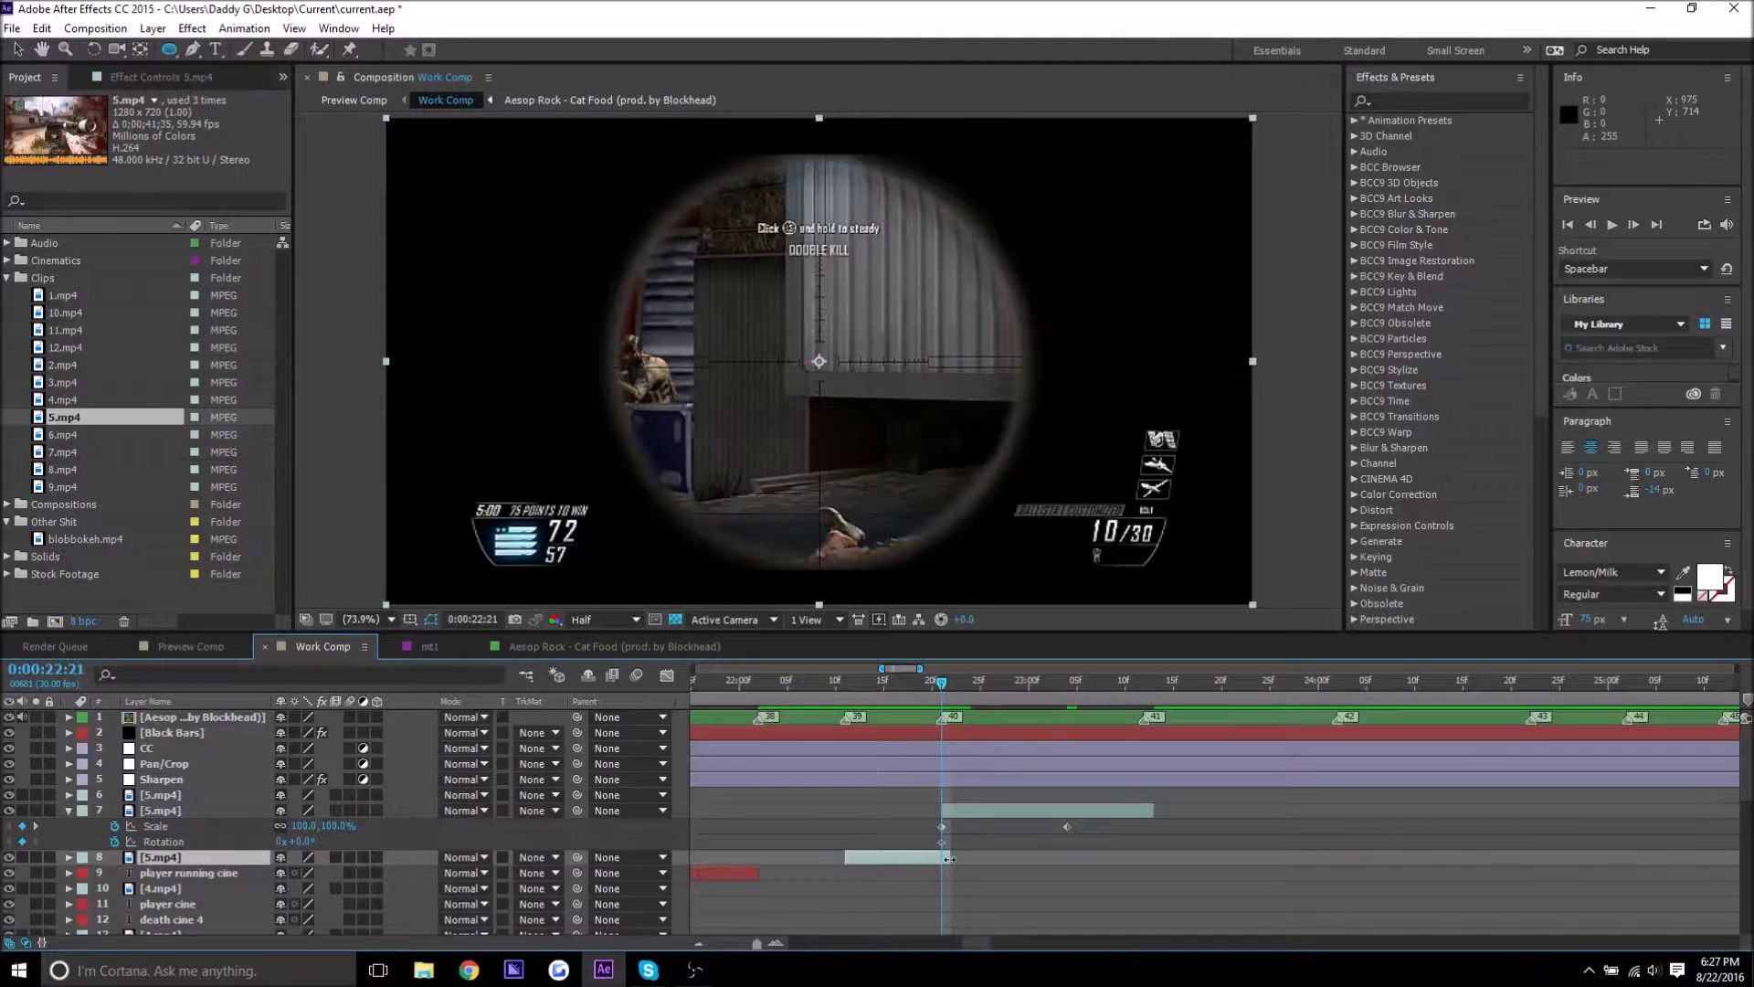
pyautogui.hotkey('ctrl', 'z')
pyautogui.hotkey('ctrl', 'shift', 'd')
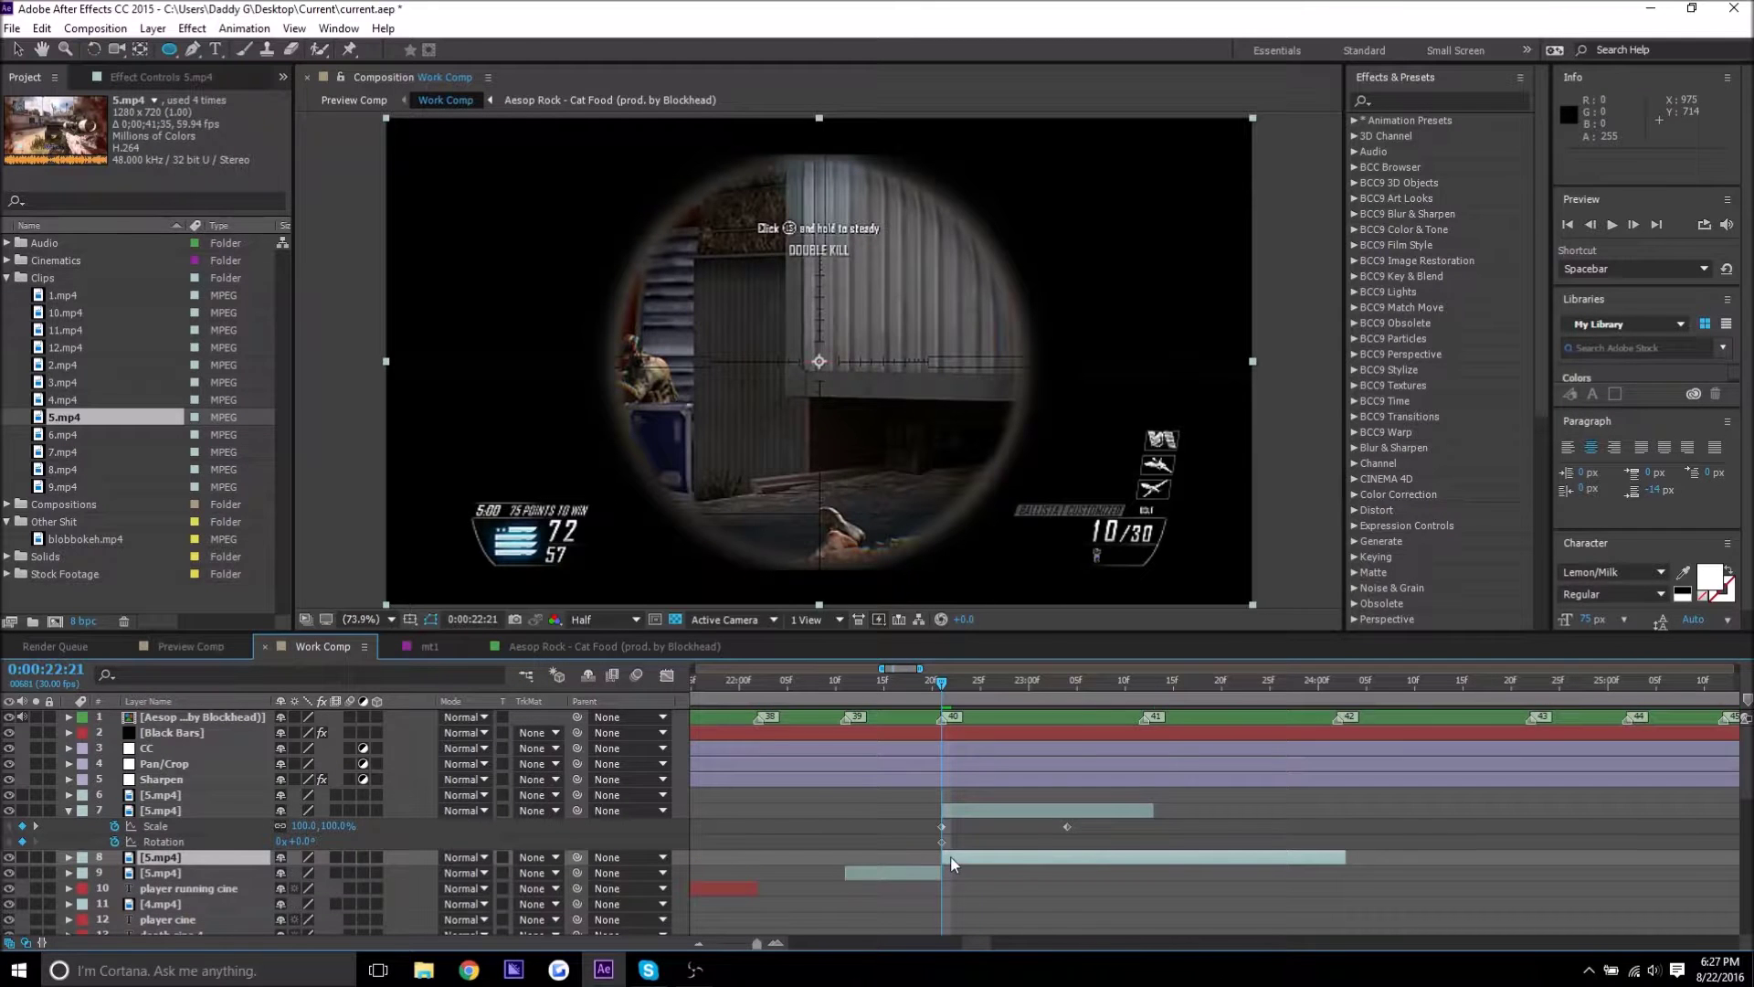
# Split the lower 5.mp4 layer again at 0:00:23:12 and delete the section beneath the masked scope layer.
pyautogui.click(1143, 695)
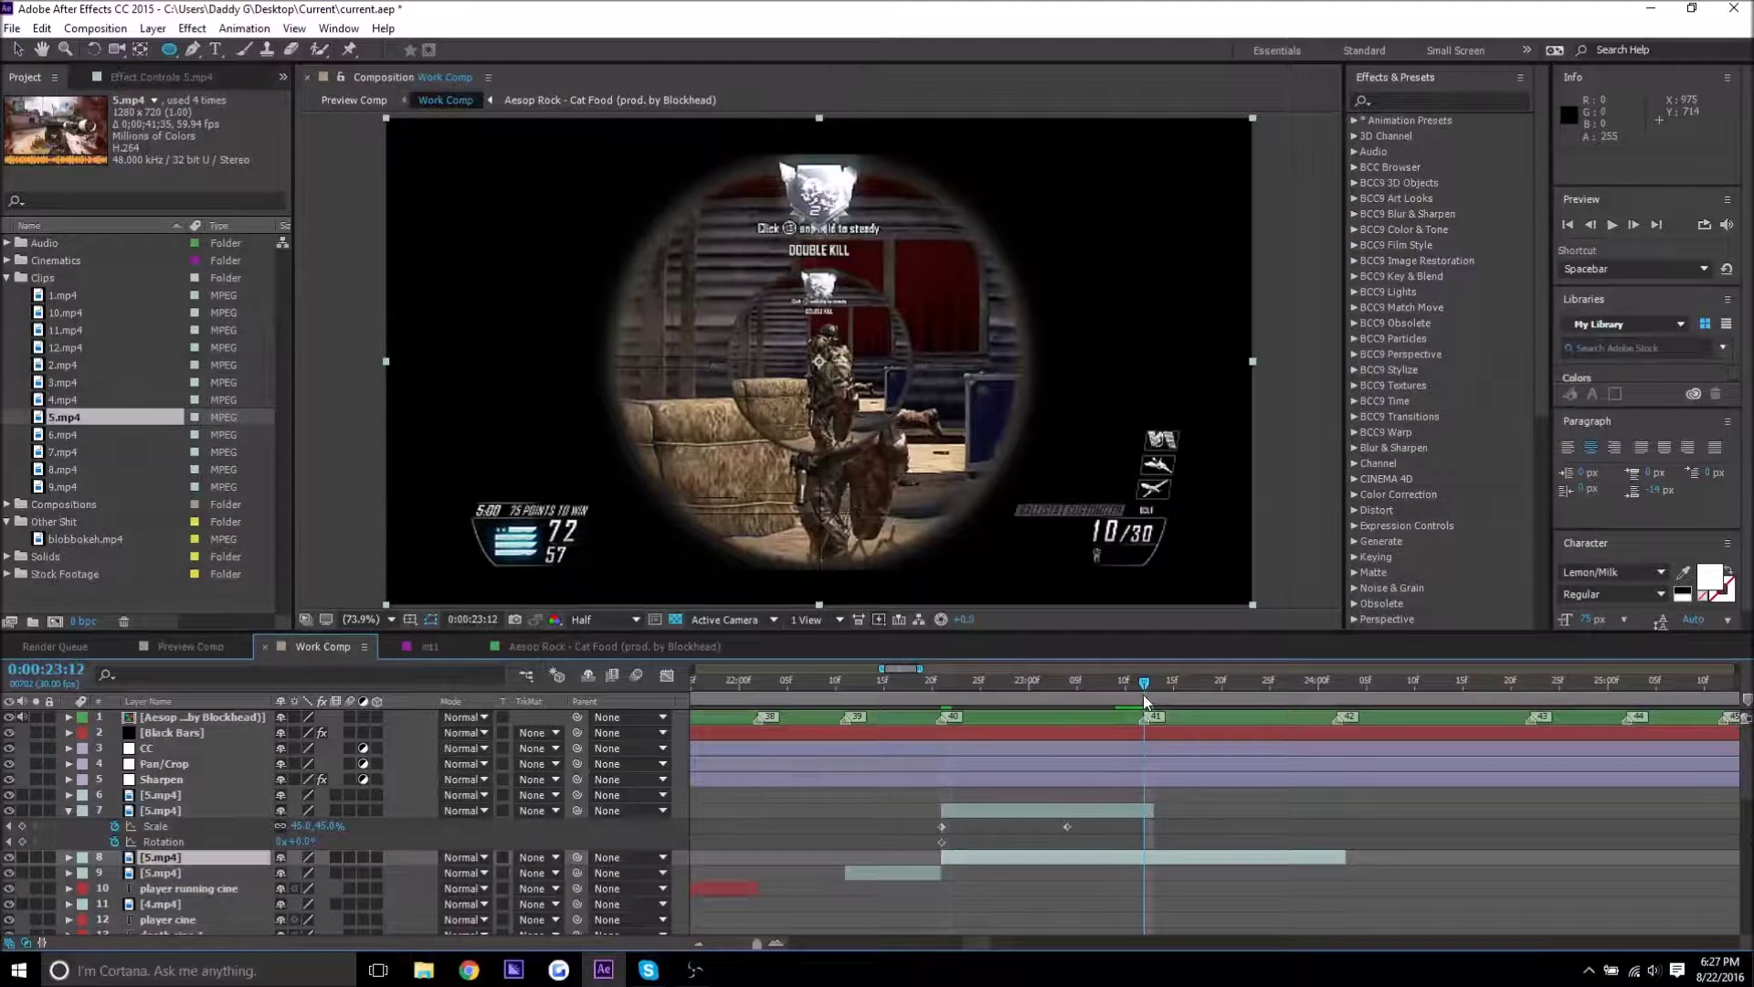
pyautogui.hotkey('ctrl', 'shift', 'd')
pyautogui.click(1038, 870)
pyautogui.press('Delete')
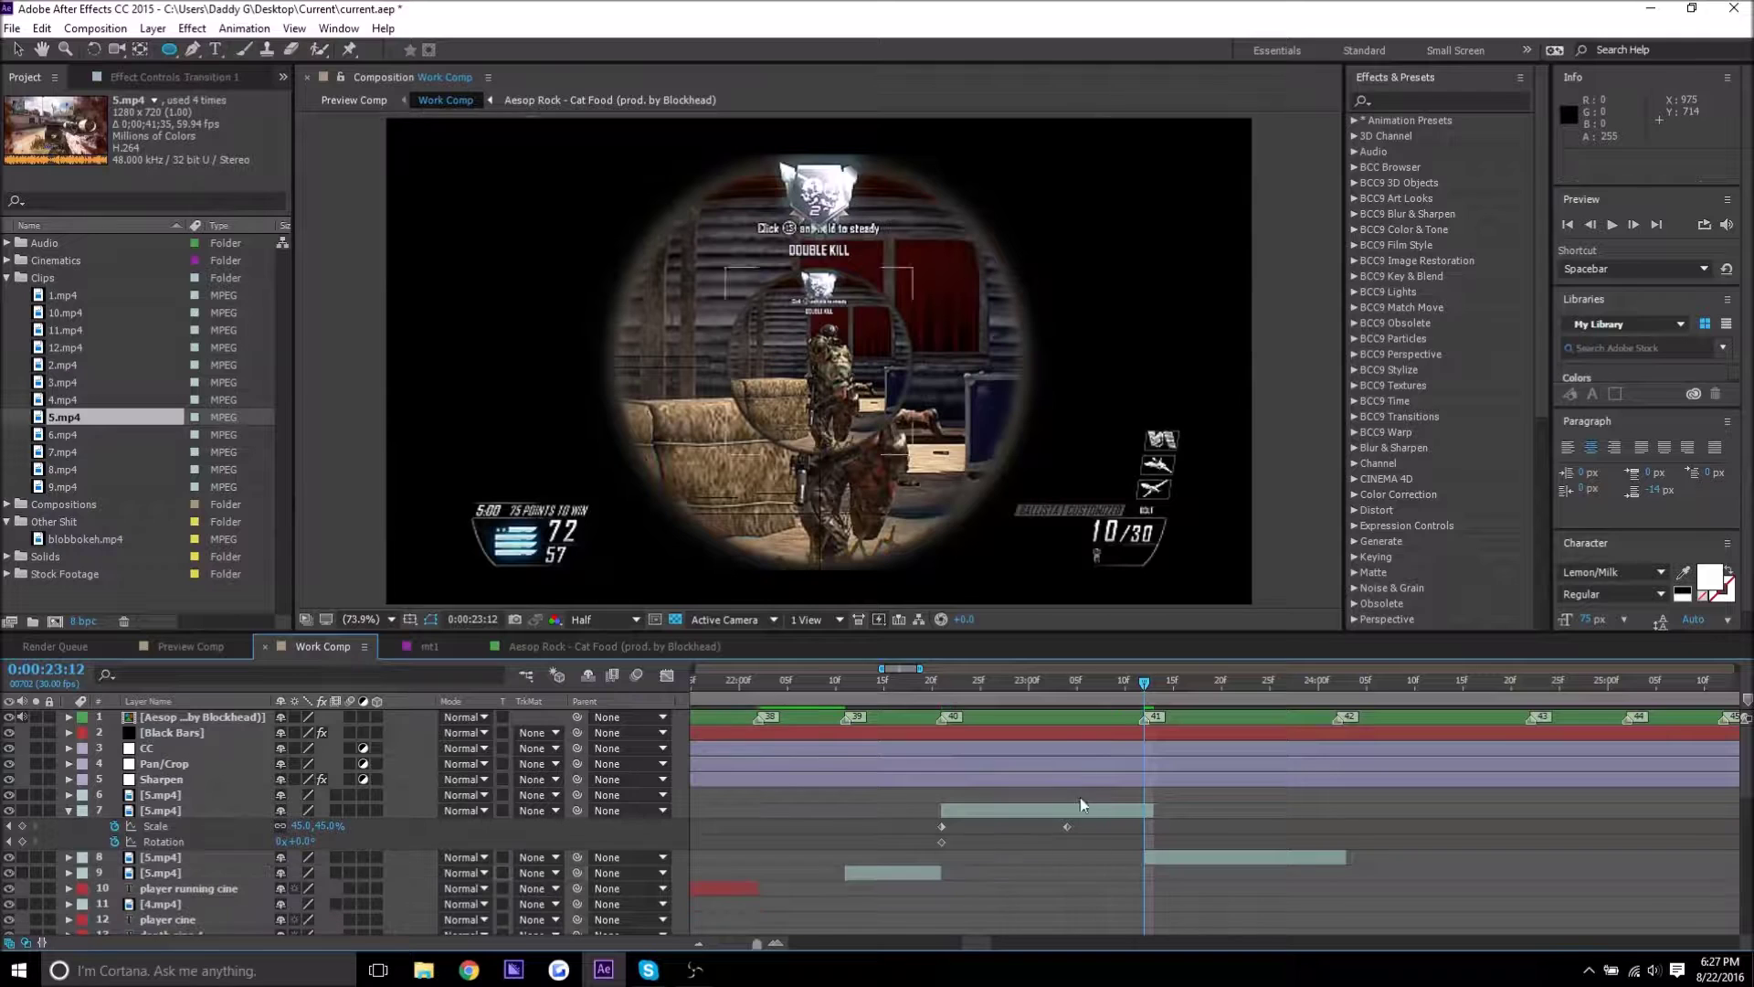
# Trim the start of the remaining later 5.mp4 piece to line up with the end of the masked scope layer.
pyautogui.click(1028, 687)
pyautogui.moveTo(1132, 691); pyautogui.dragTo(1146, 689)
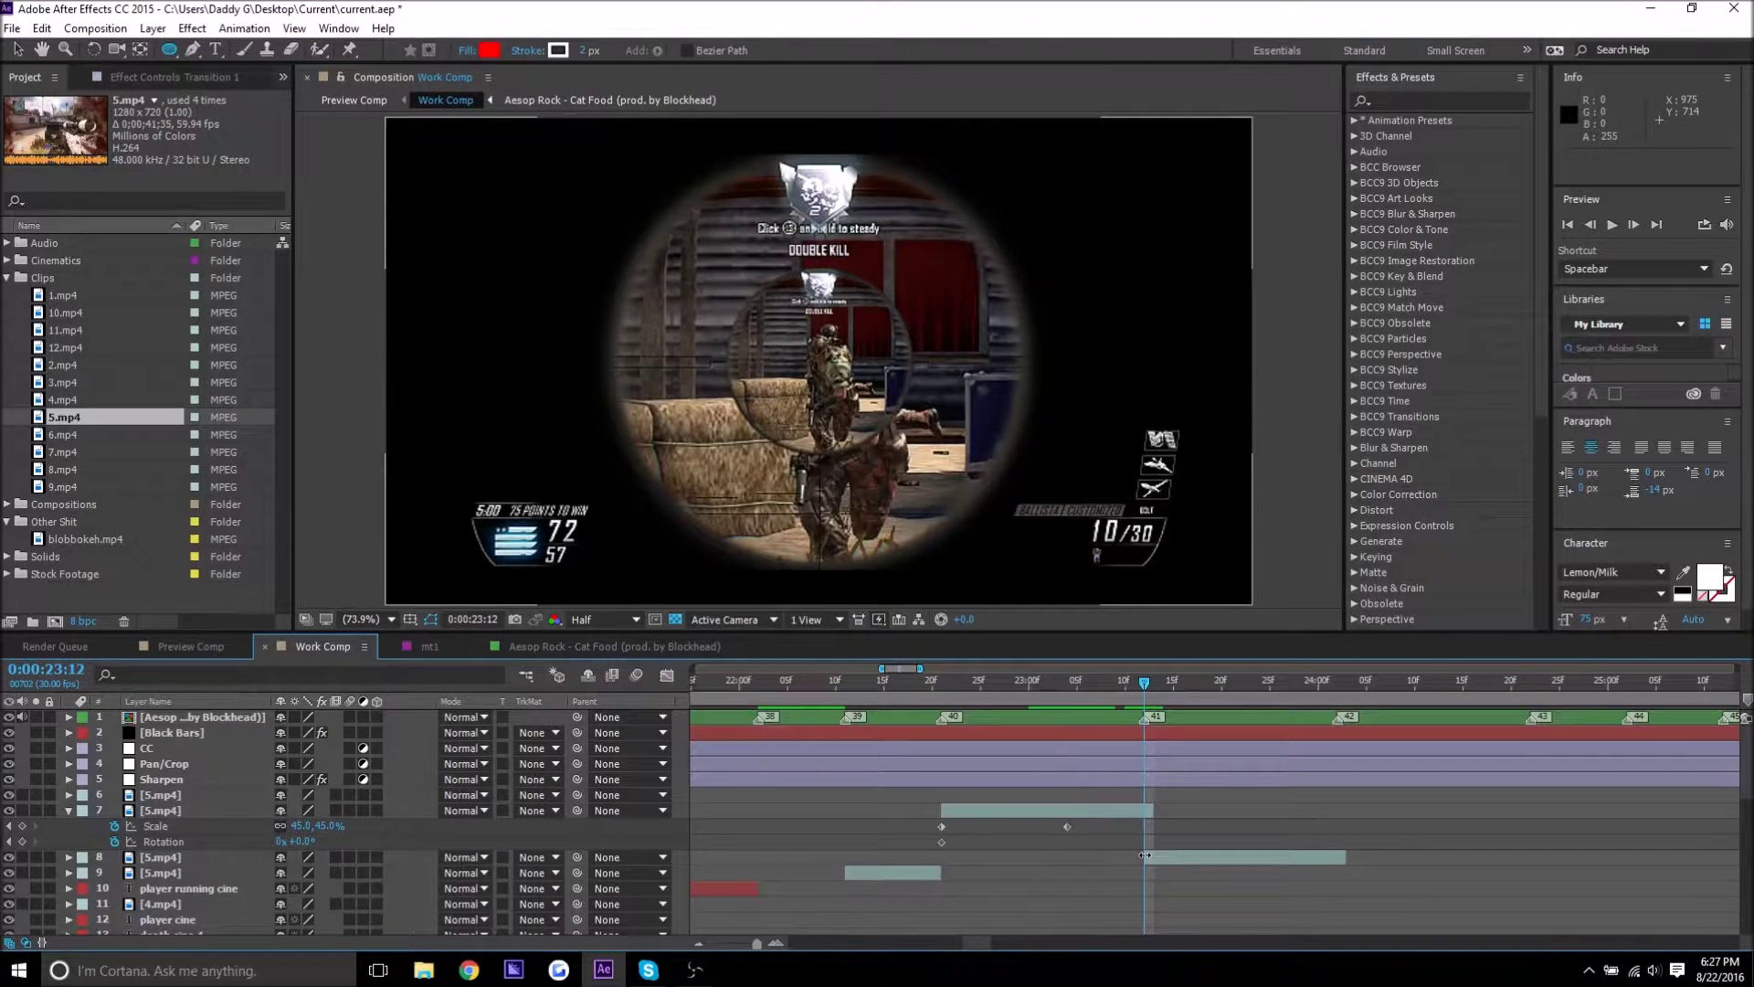
pyautogui.moveTo(1146, 857); pyautogui.dragTo(1154, 857)
# Set the masked scope layer's Scale to 100% at 0:00:23:12 and preview the shrink-and-grow animation.
pyautogui.moveTo(1028, 681); pyautogui.dragTo(1144, 672)
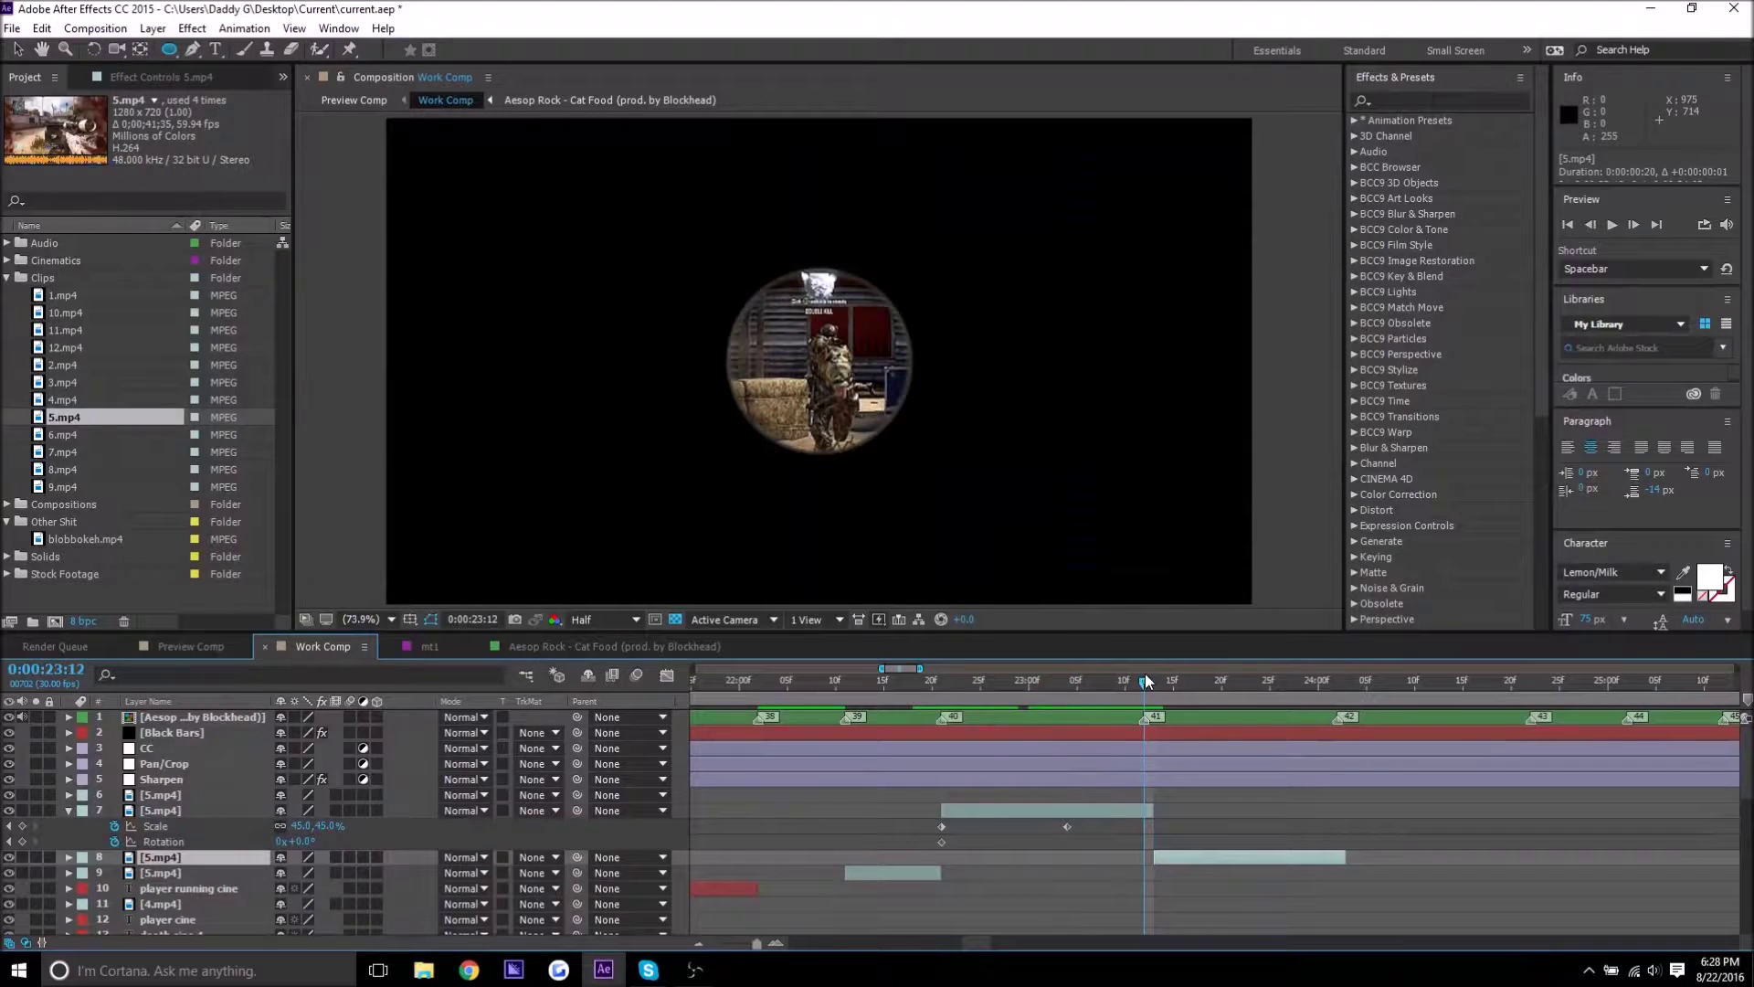
pyautogui.click(304, 826)
pyautogui.write('100')
pyautogui.press('Return')
pyautogui.click(910, 682)
pyautogui.press('space')
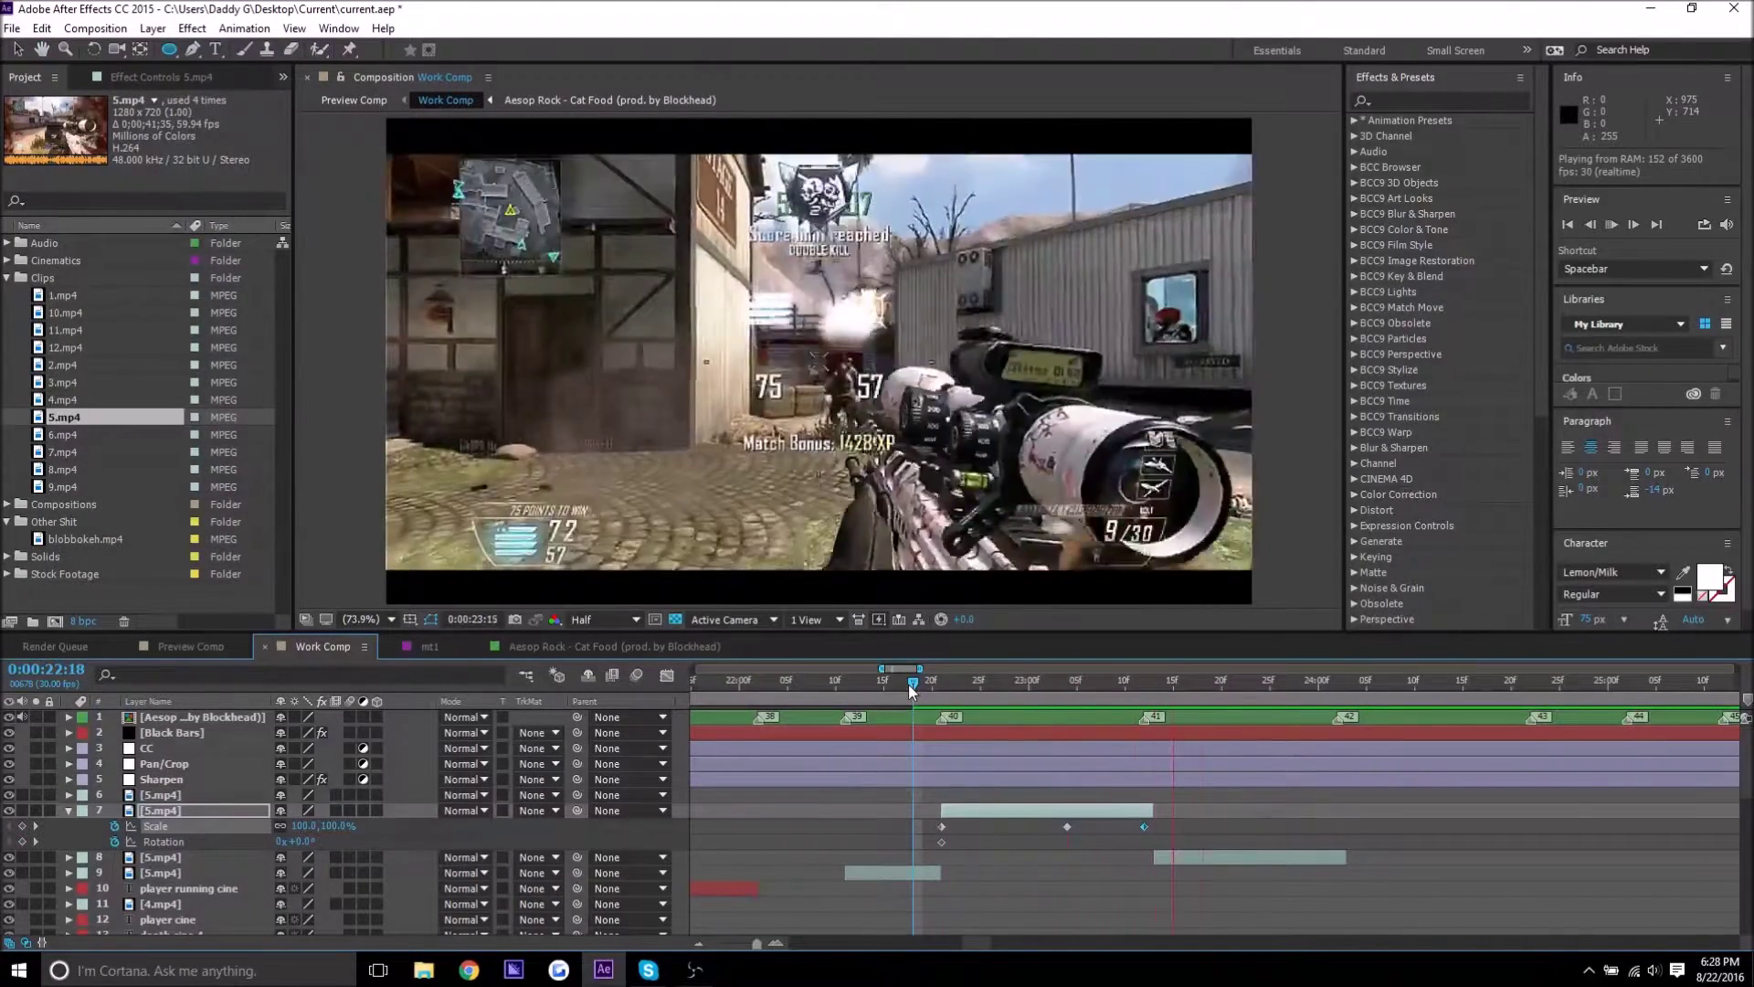
# Keyframe the masked scope layer's Rotation at 41° at 0:00:23:04 and at 0° at 0:00:23:12.
pyautogui.moveTo(917, 685); pyautogui.dragTo(1067, 710)
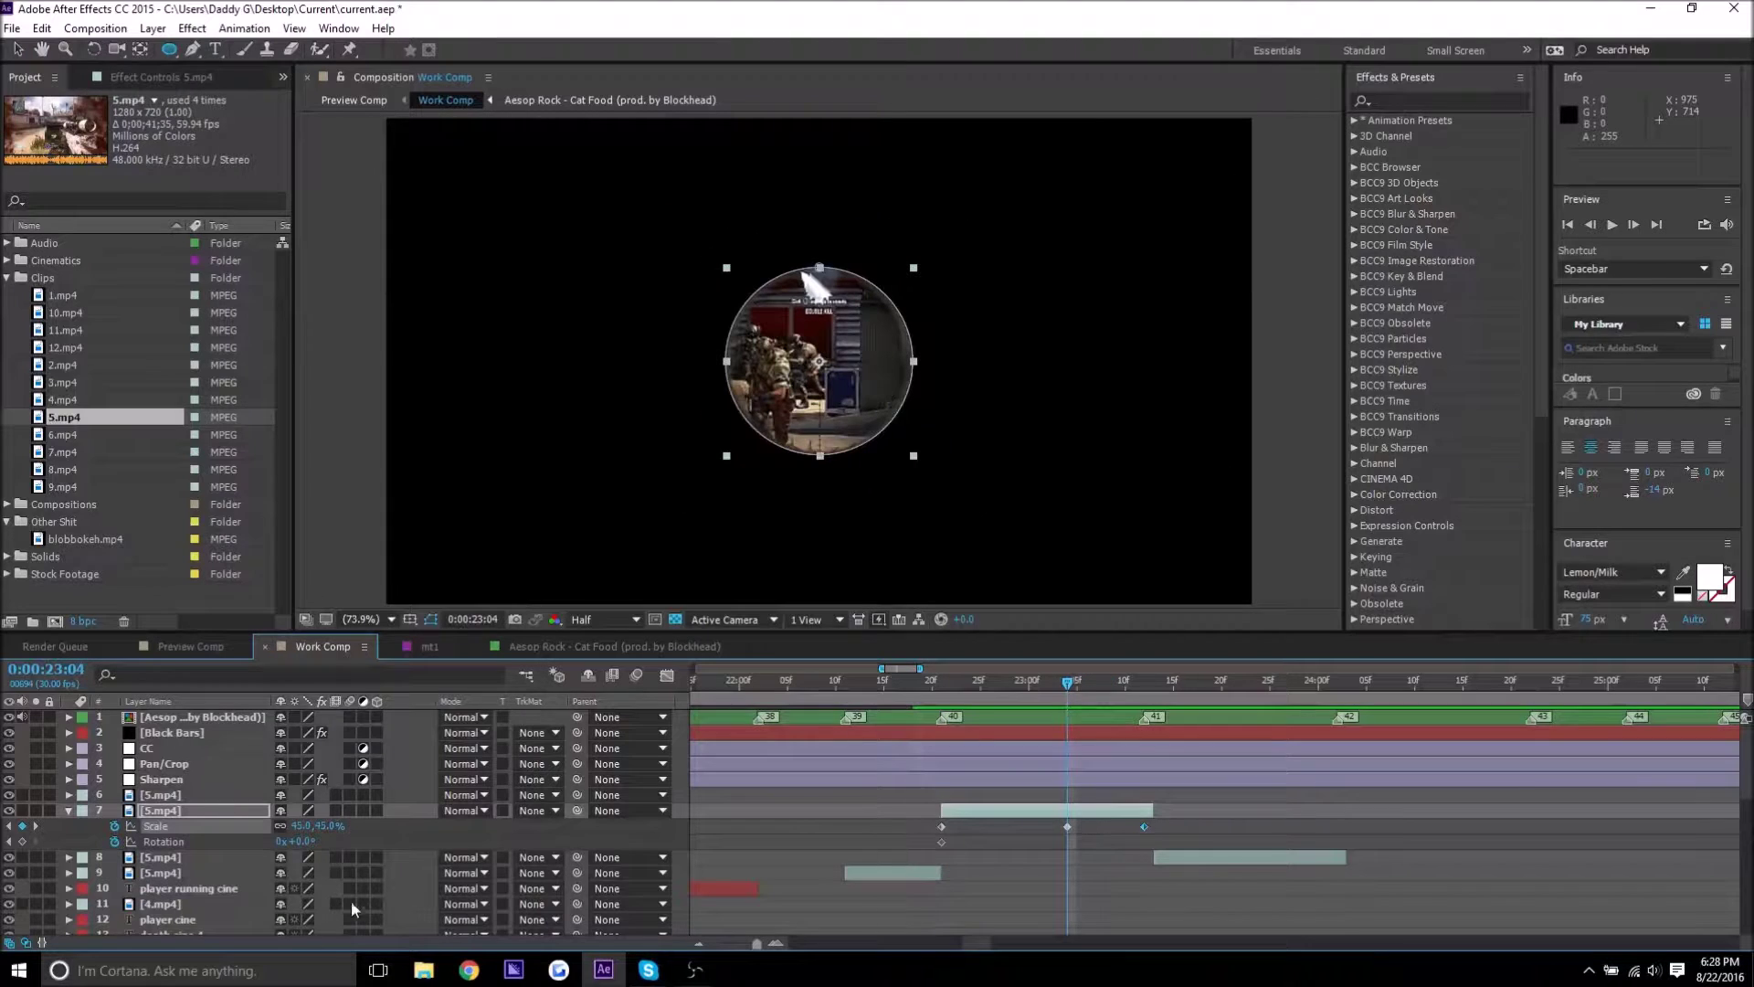
pyautogui.moveTo(299, 842); pyautogui.dragTo(308, 845)
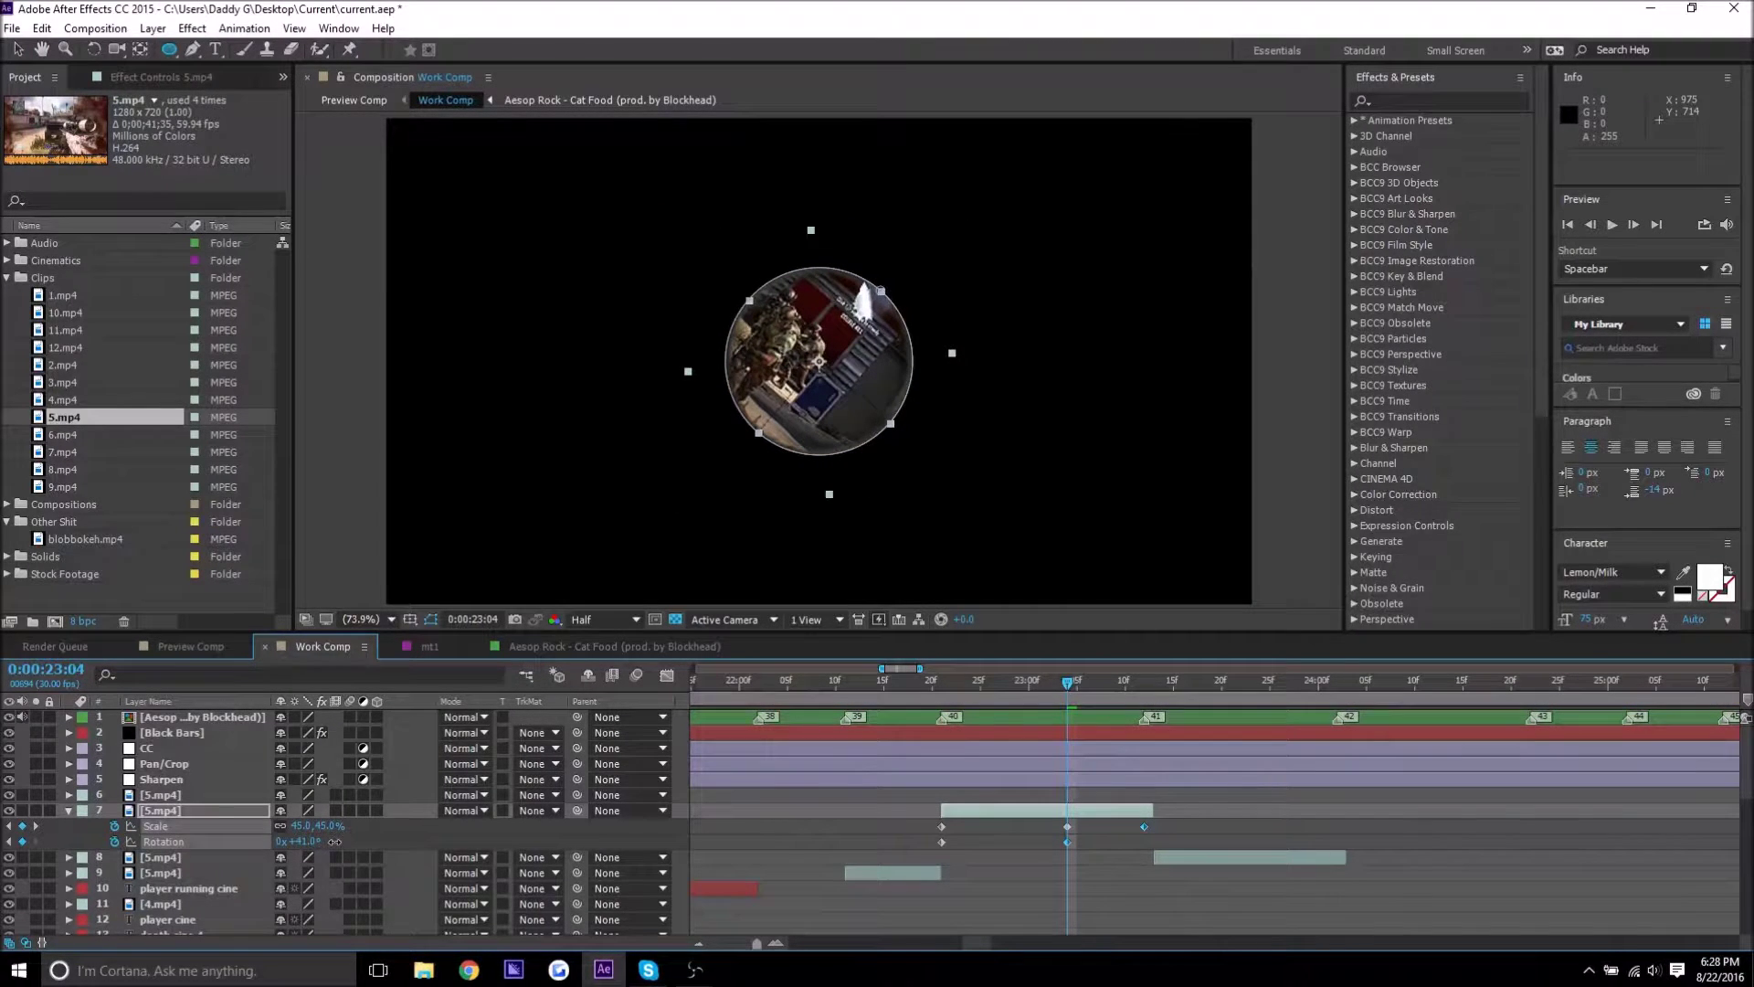
pyautogui.click(1143, 698)
pyautogui.click(308, 845)
pyautogui.write('0')
pyautogui.press('Return')
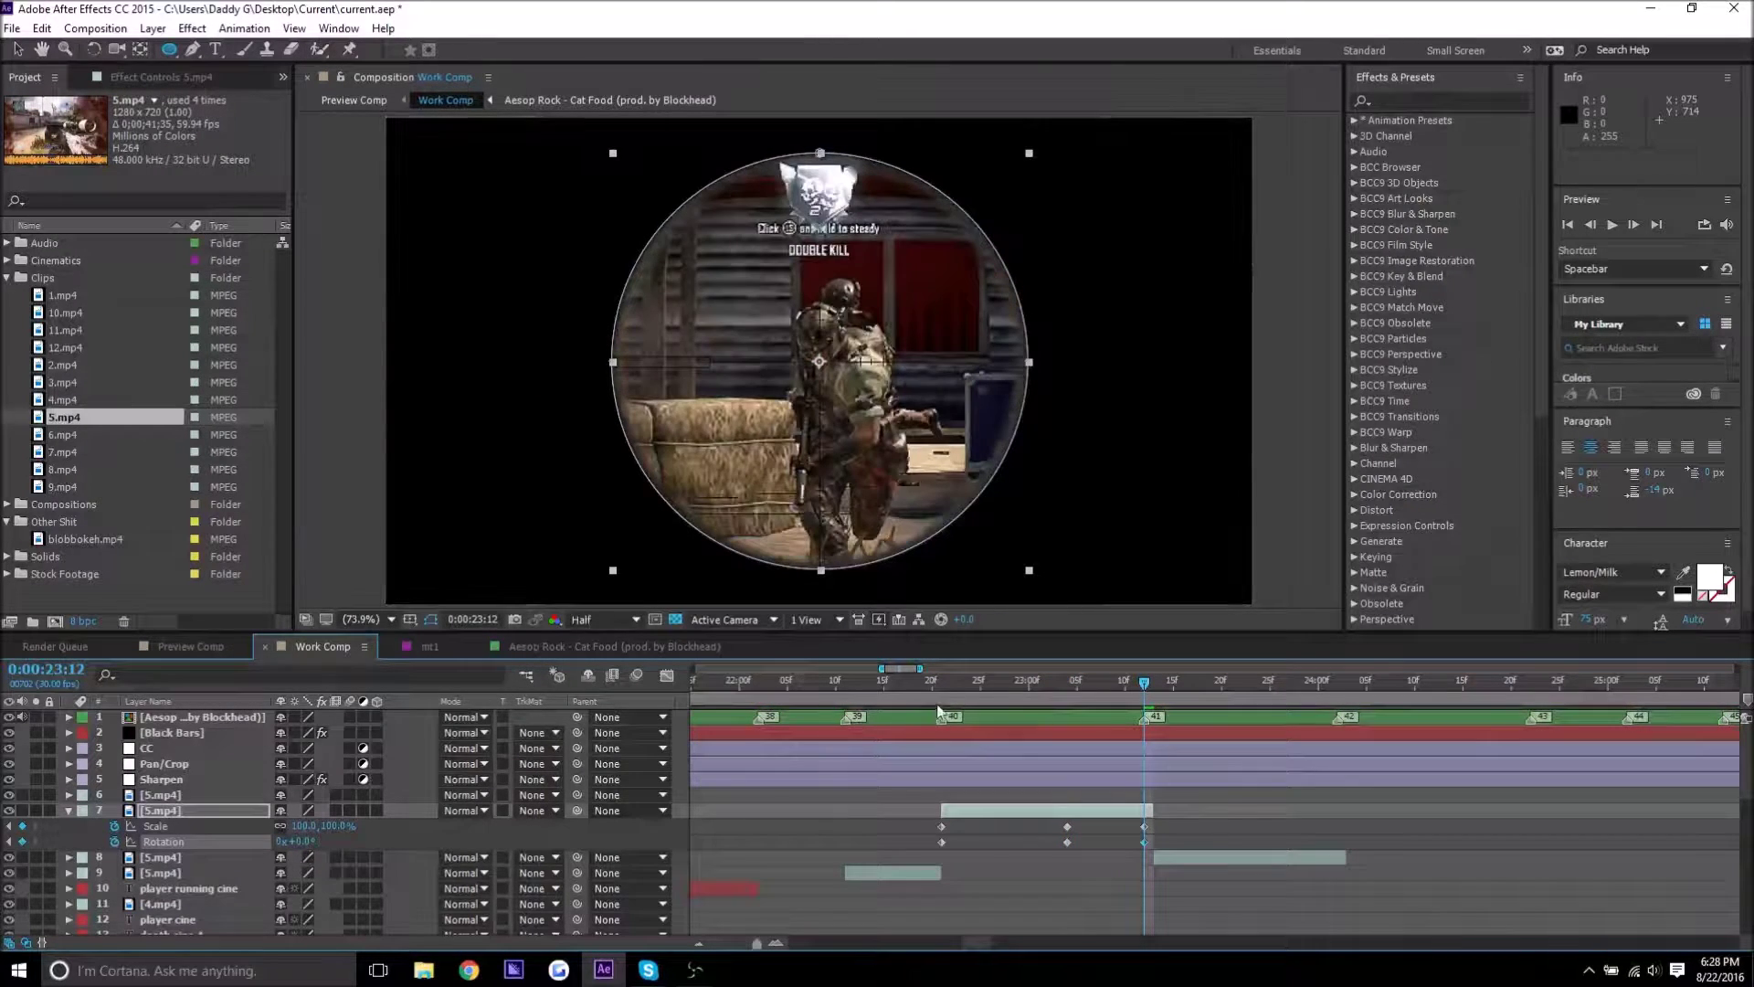
# Preview the scope's scale and rotation animation against the music, starting shortly before the masked layer begins.
pyautogui.click(883, 691)
pyautogui.press('space')
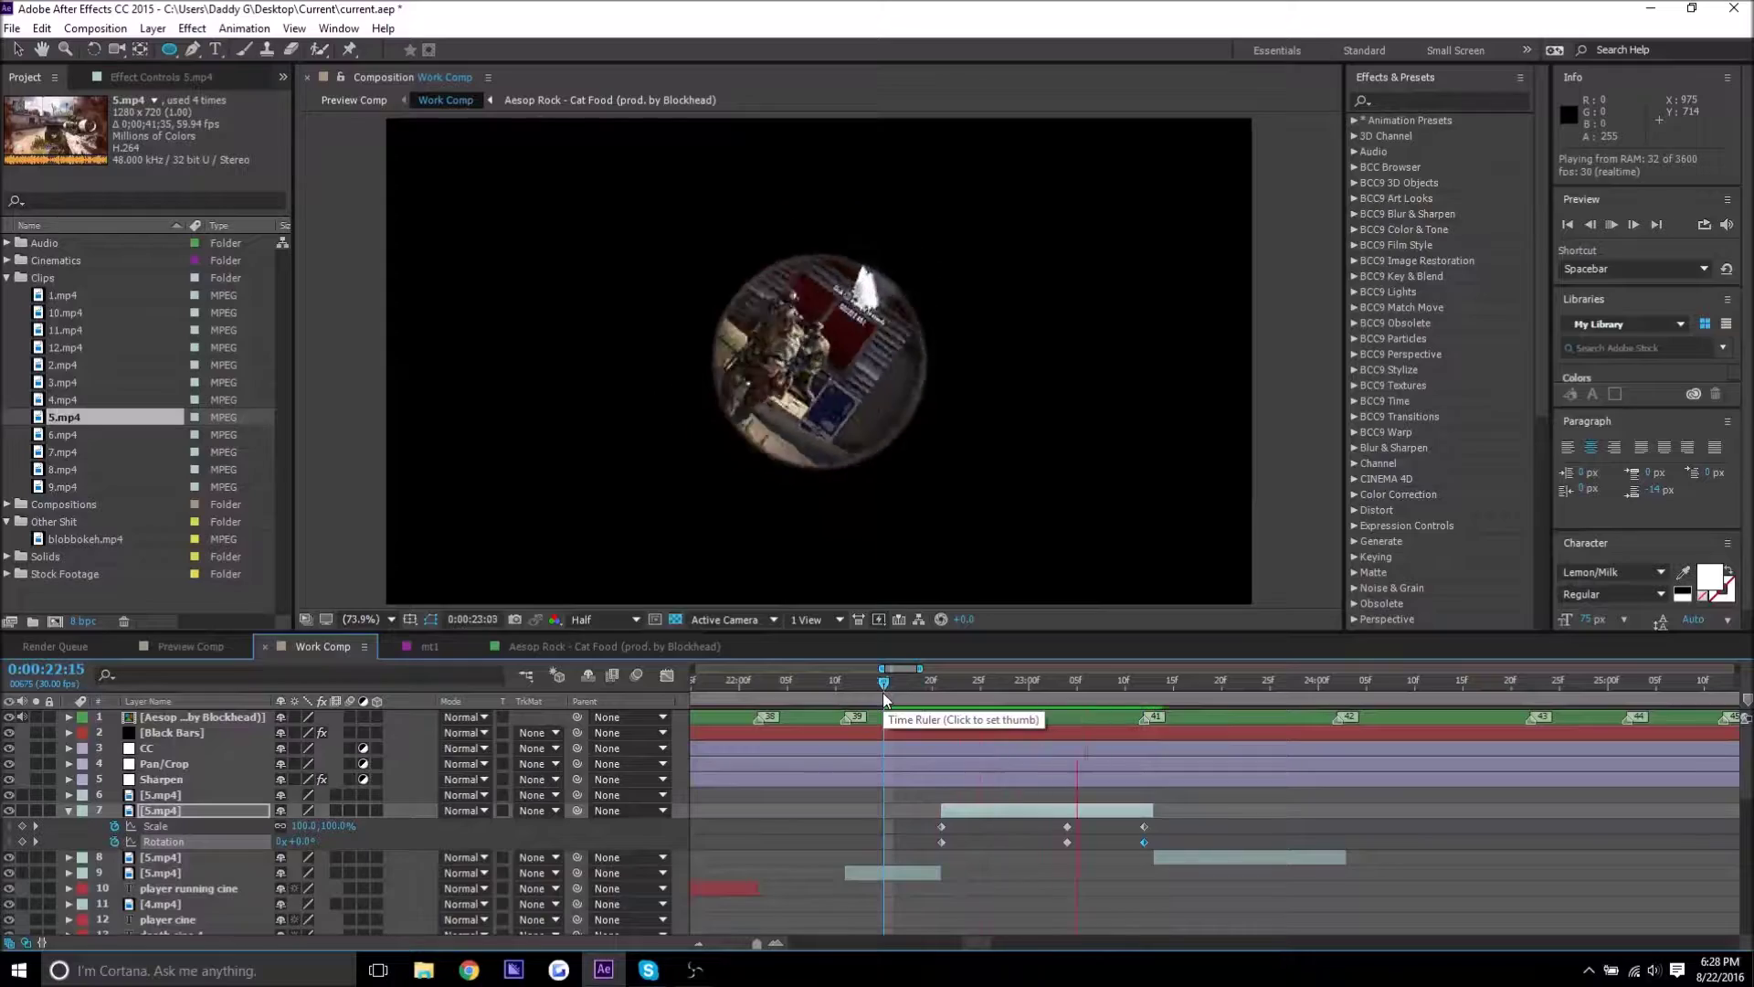
pyautogui.press('space')
pyautogui.press('space')
pyautogui.moveTo(935, 692); pyautogui.dragTo(1010, 748)
pyautogui.press('space')
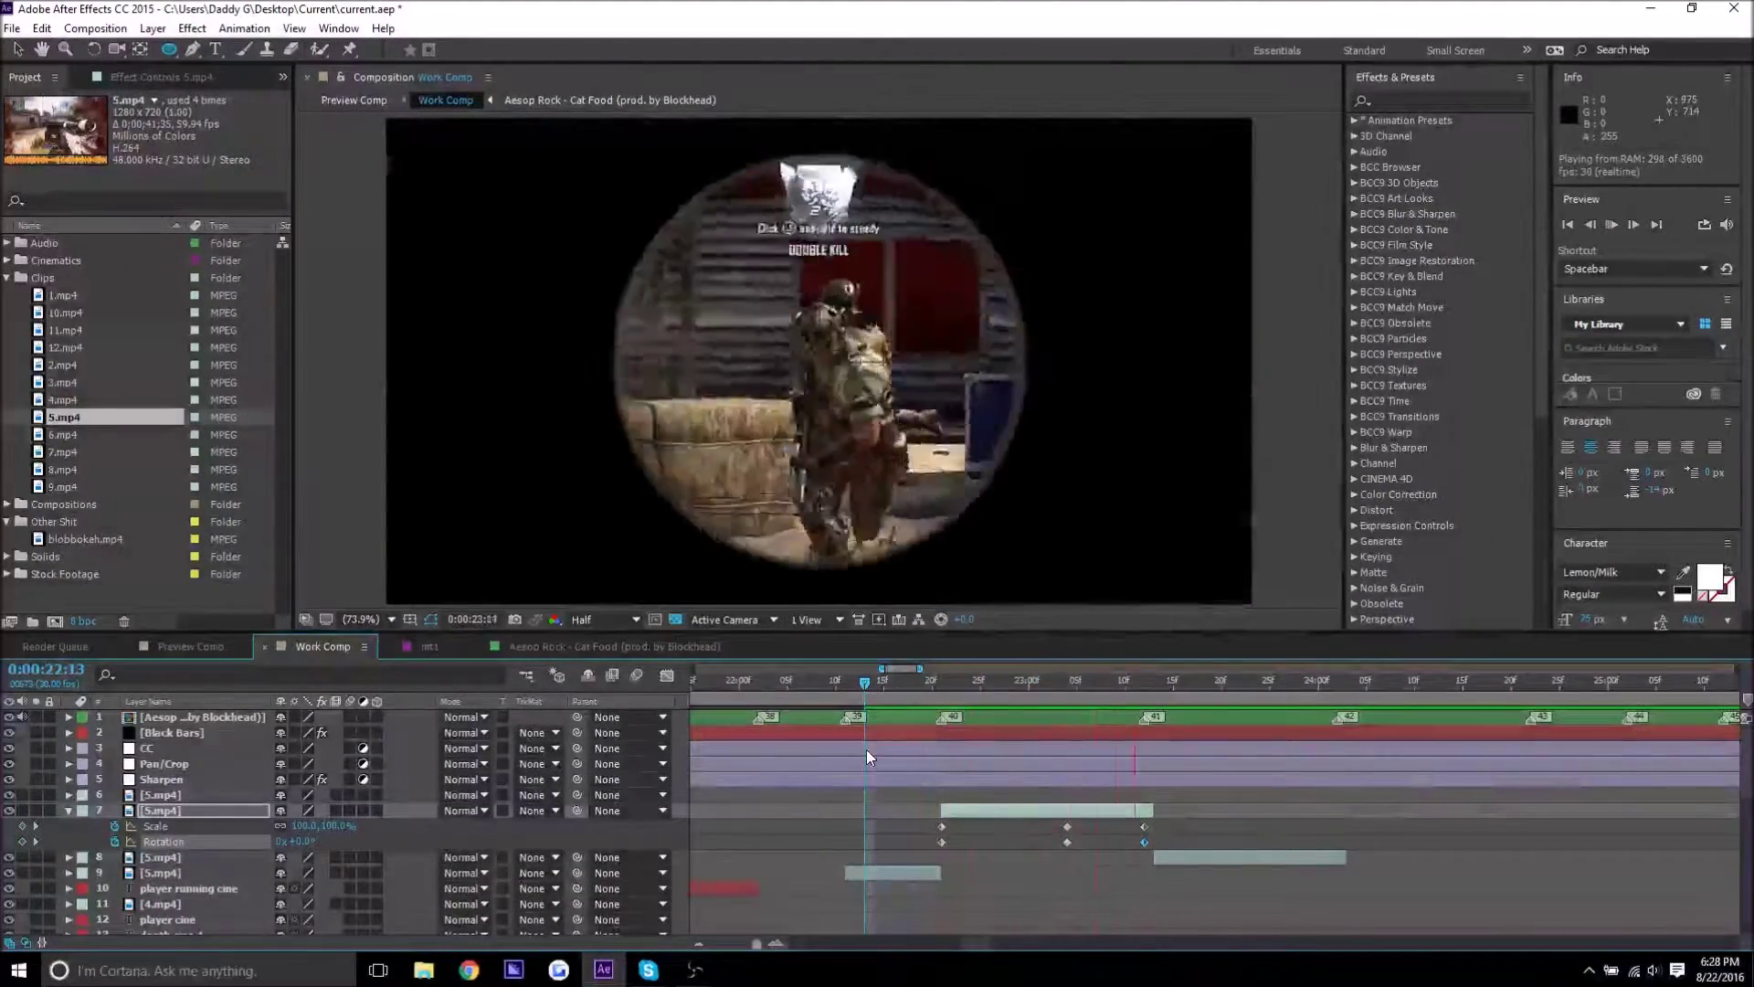
pyautogui.click(1028, 694)
# Place blobbokeh.mp4 directly beneath the masked scope layer and trim it from 0:00:22:21 to 0:00:23:12.
pyautogui.moveTo(1028, 696); pyautogui.dragTo(942, 694)
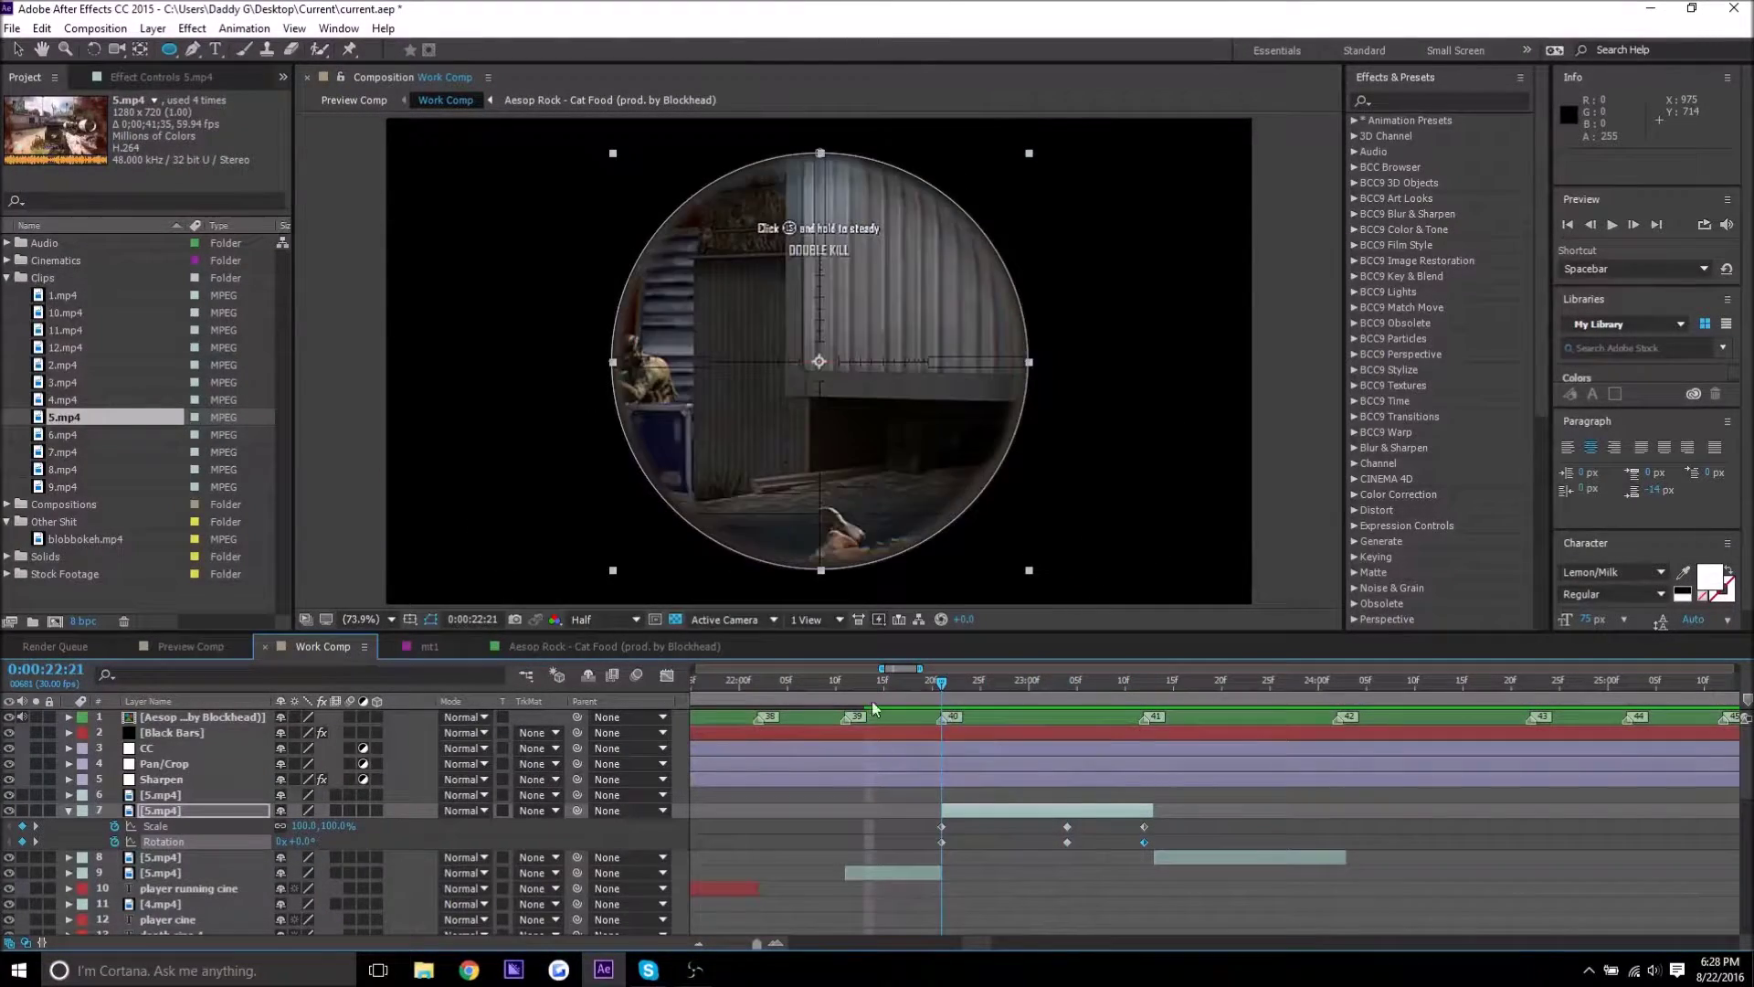
pyautogui.click(69, 810)
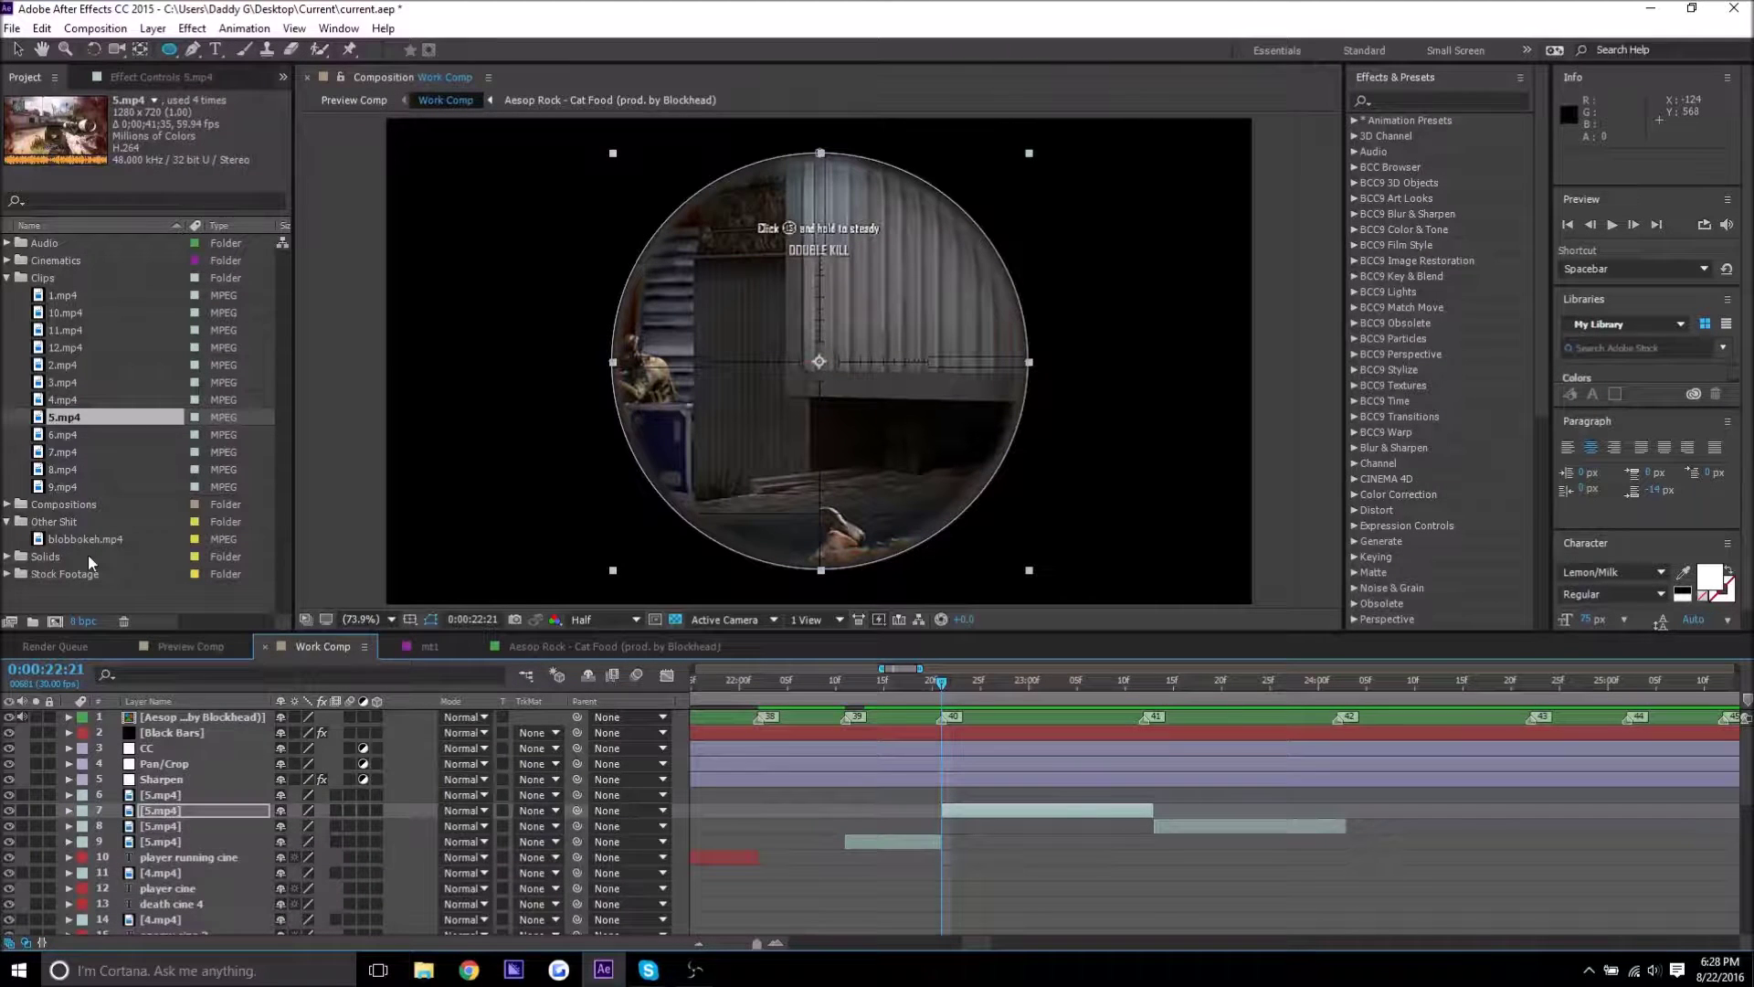
pyautogui.moveTo(108, 537); pyautogui.dragTo(967, 826)
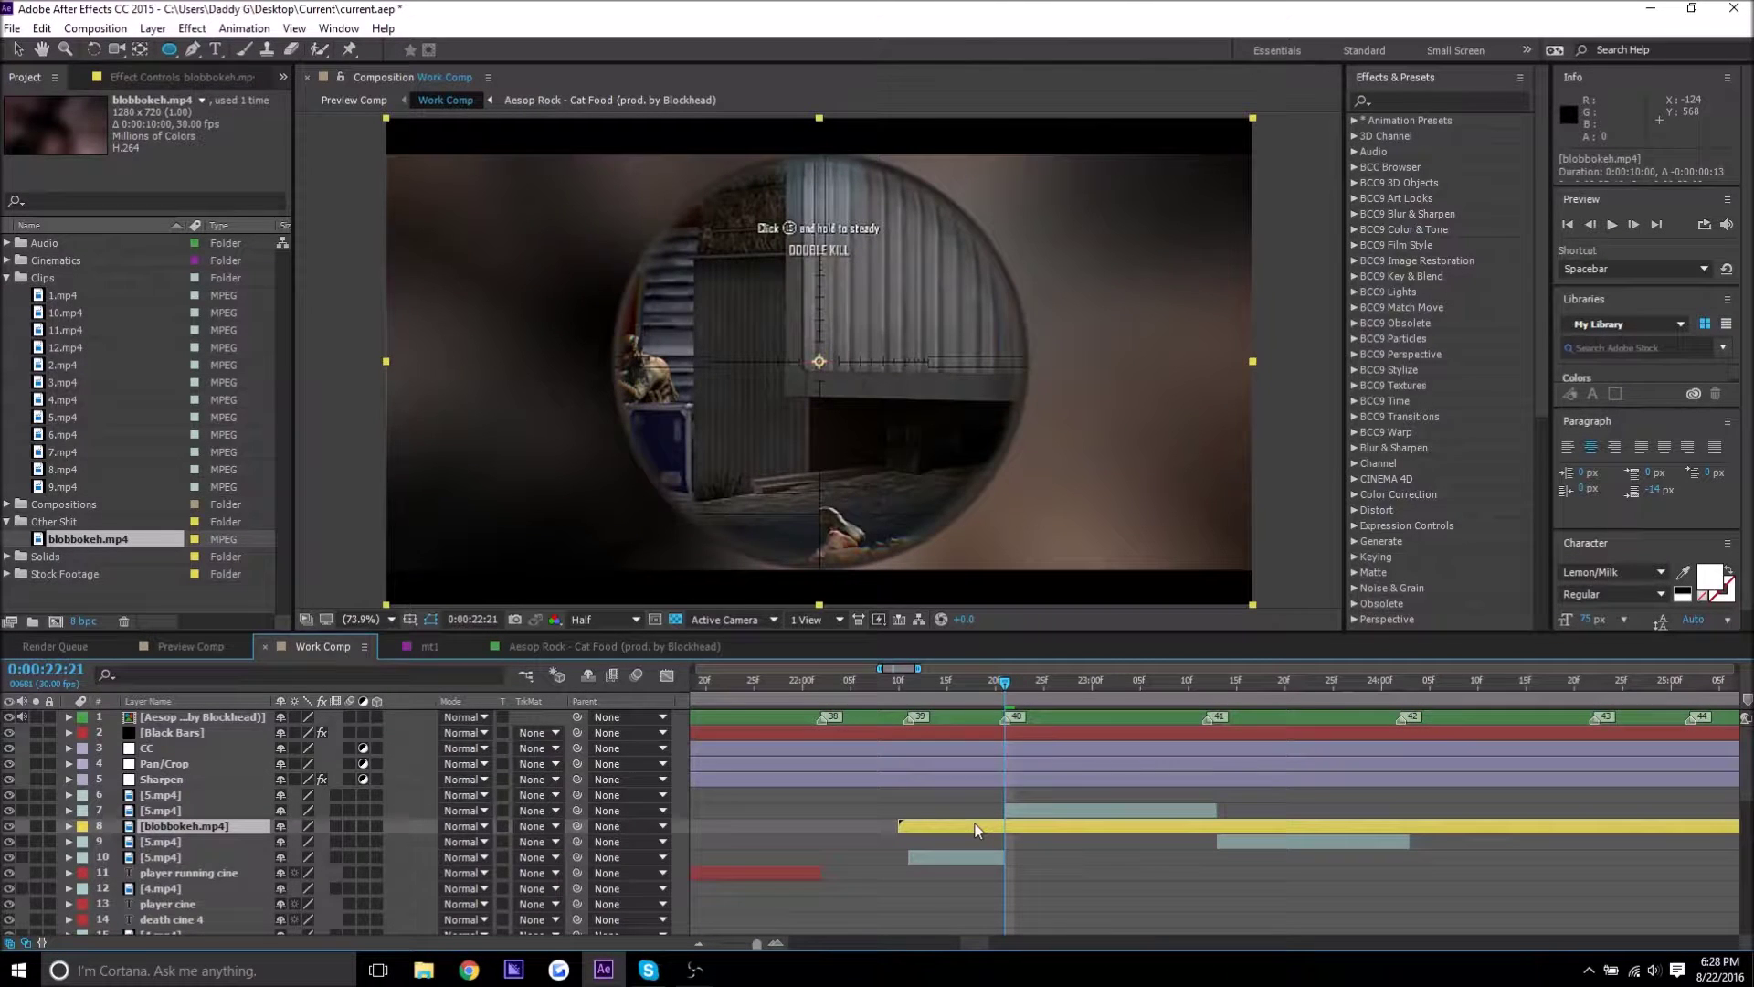
pyautogui.hotkey('alt', '[')
pyautogui.click(1208, 684)
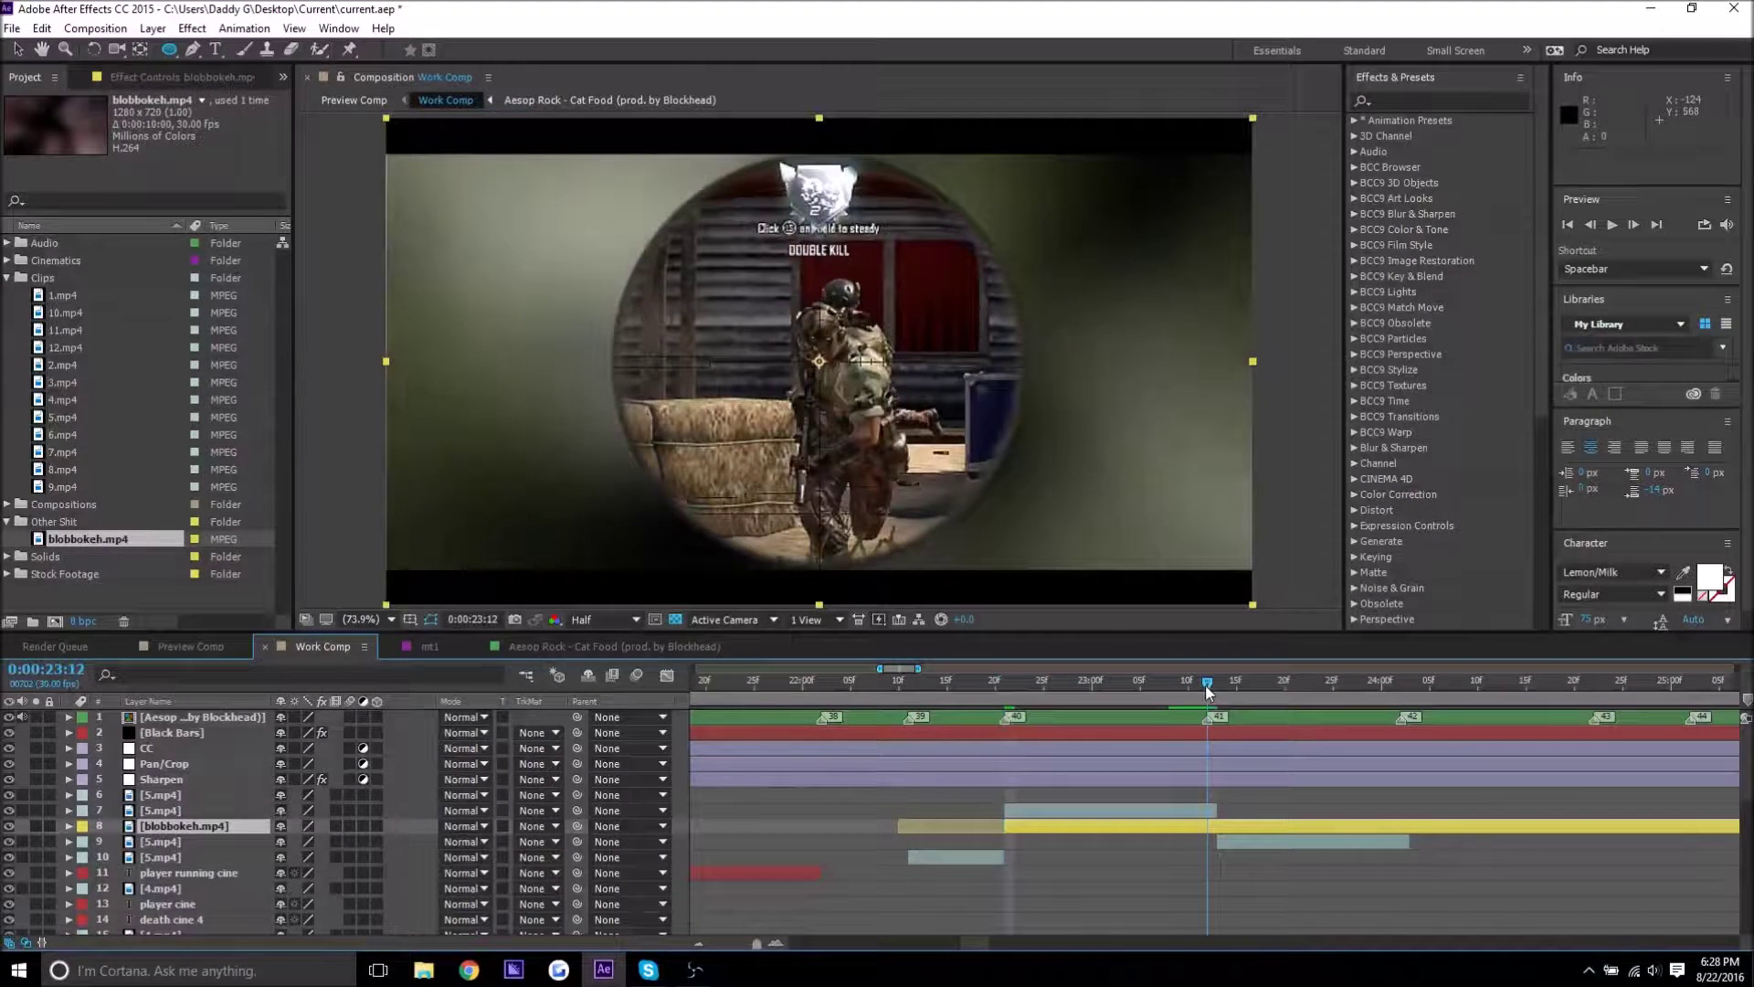
pyautogui.hotkey('alt', ']')
# Preview the animated scope over the bokeh background from 0:00:22:05.
pyautogui.moveTo(1208, 692); pyautogui.dragTo(854, 700)
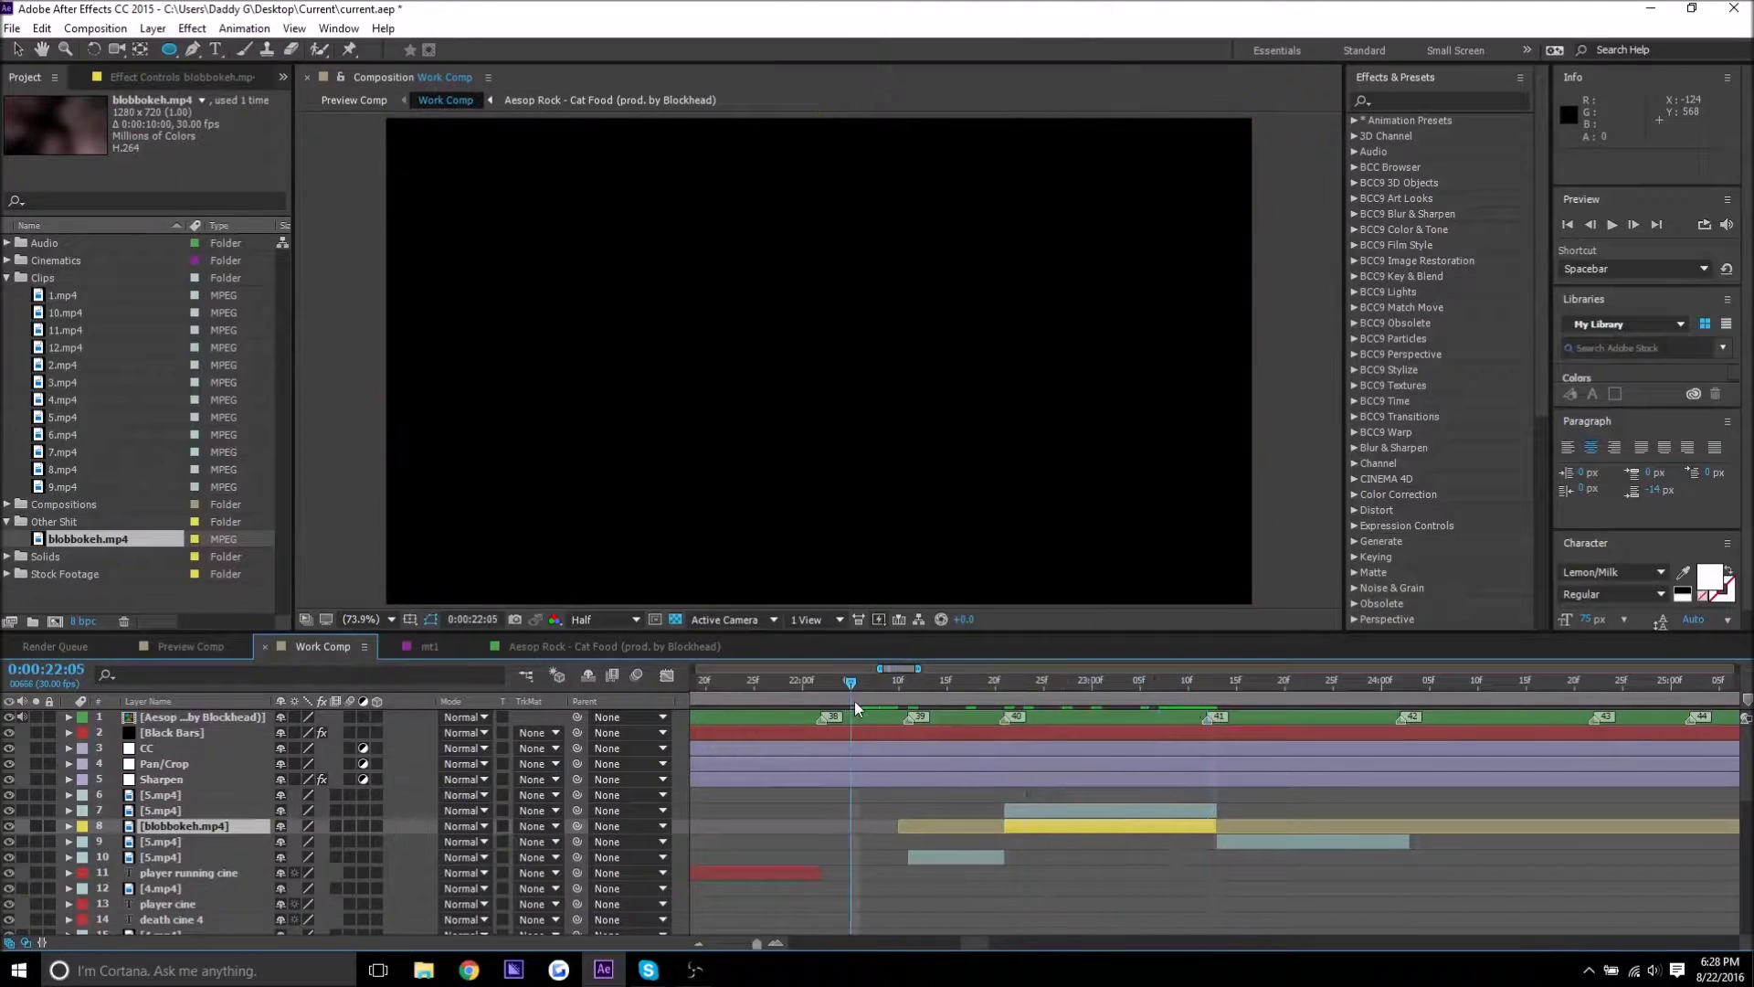
pyautogui.press('space')
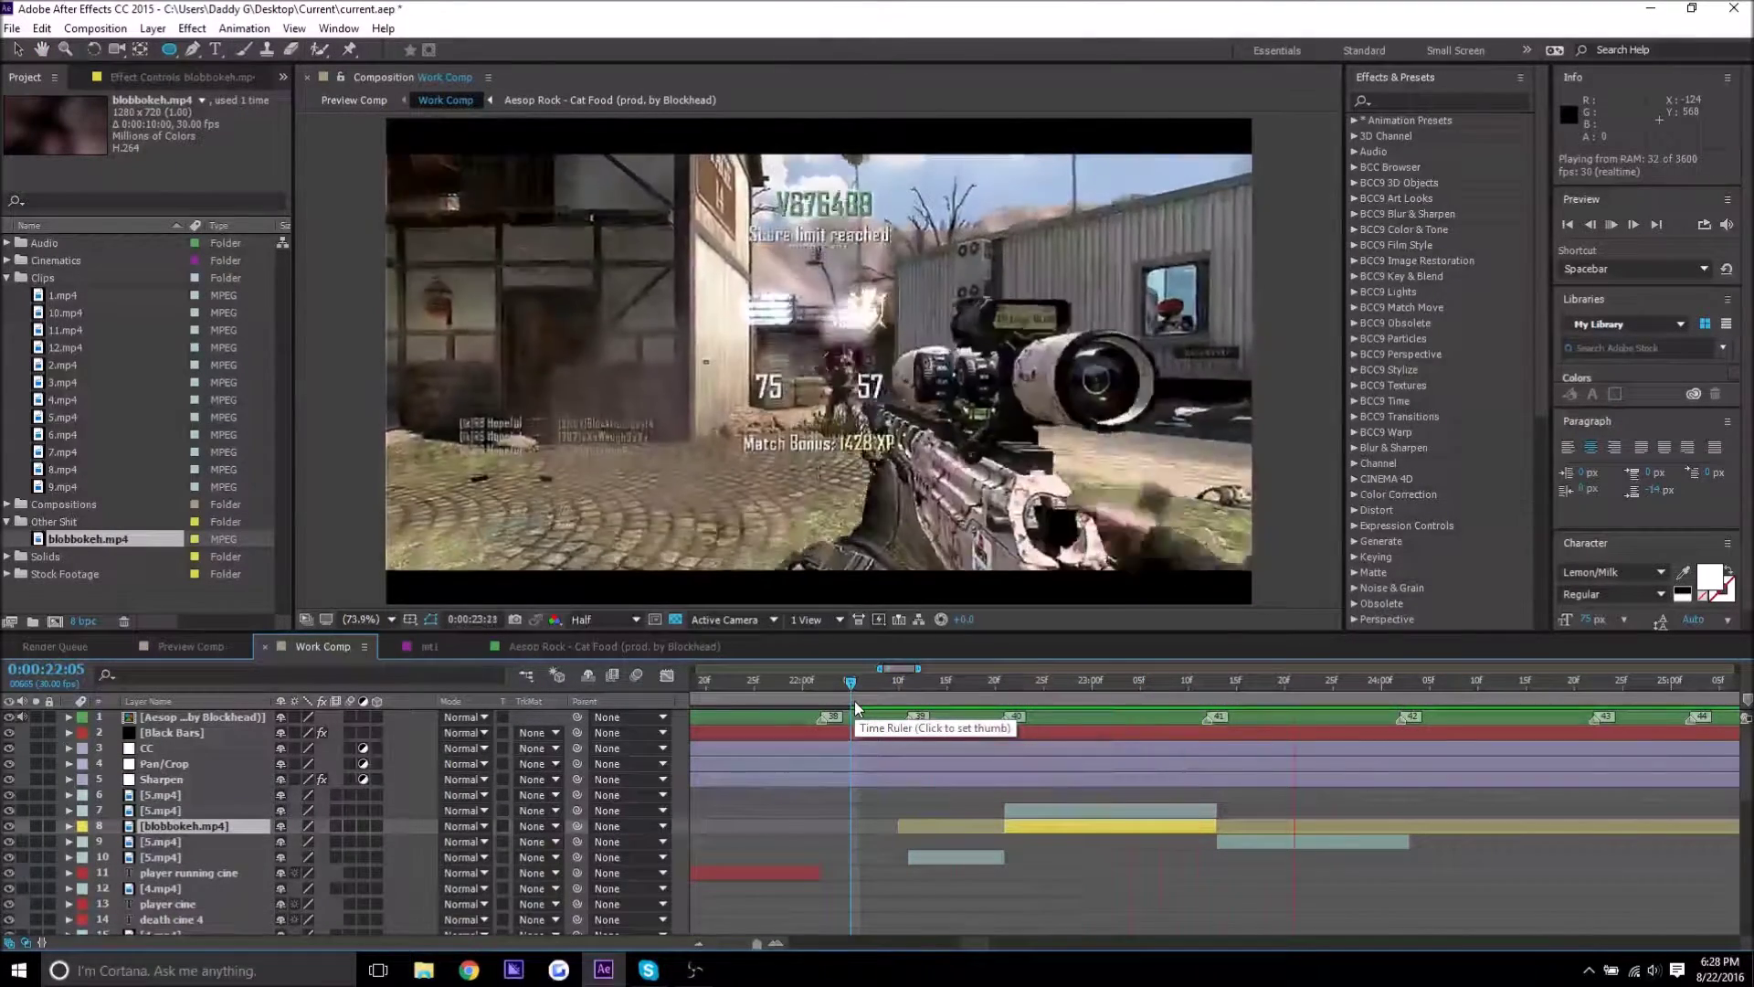
pyautogui.moveTo(857, 706); pyautogui.dragTo(1187, 718)
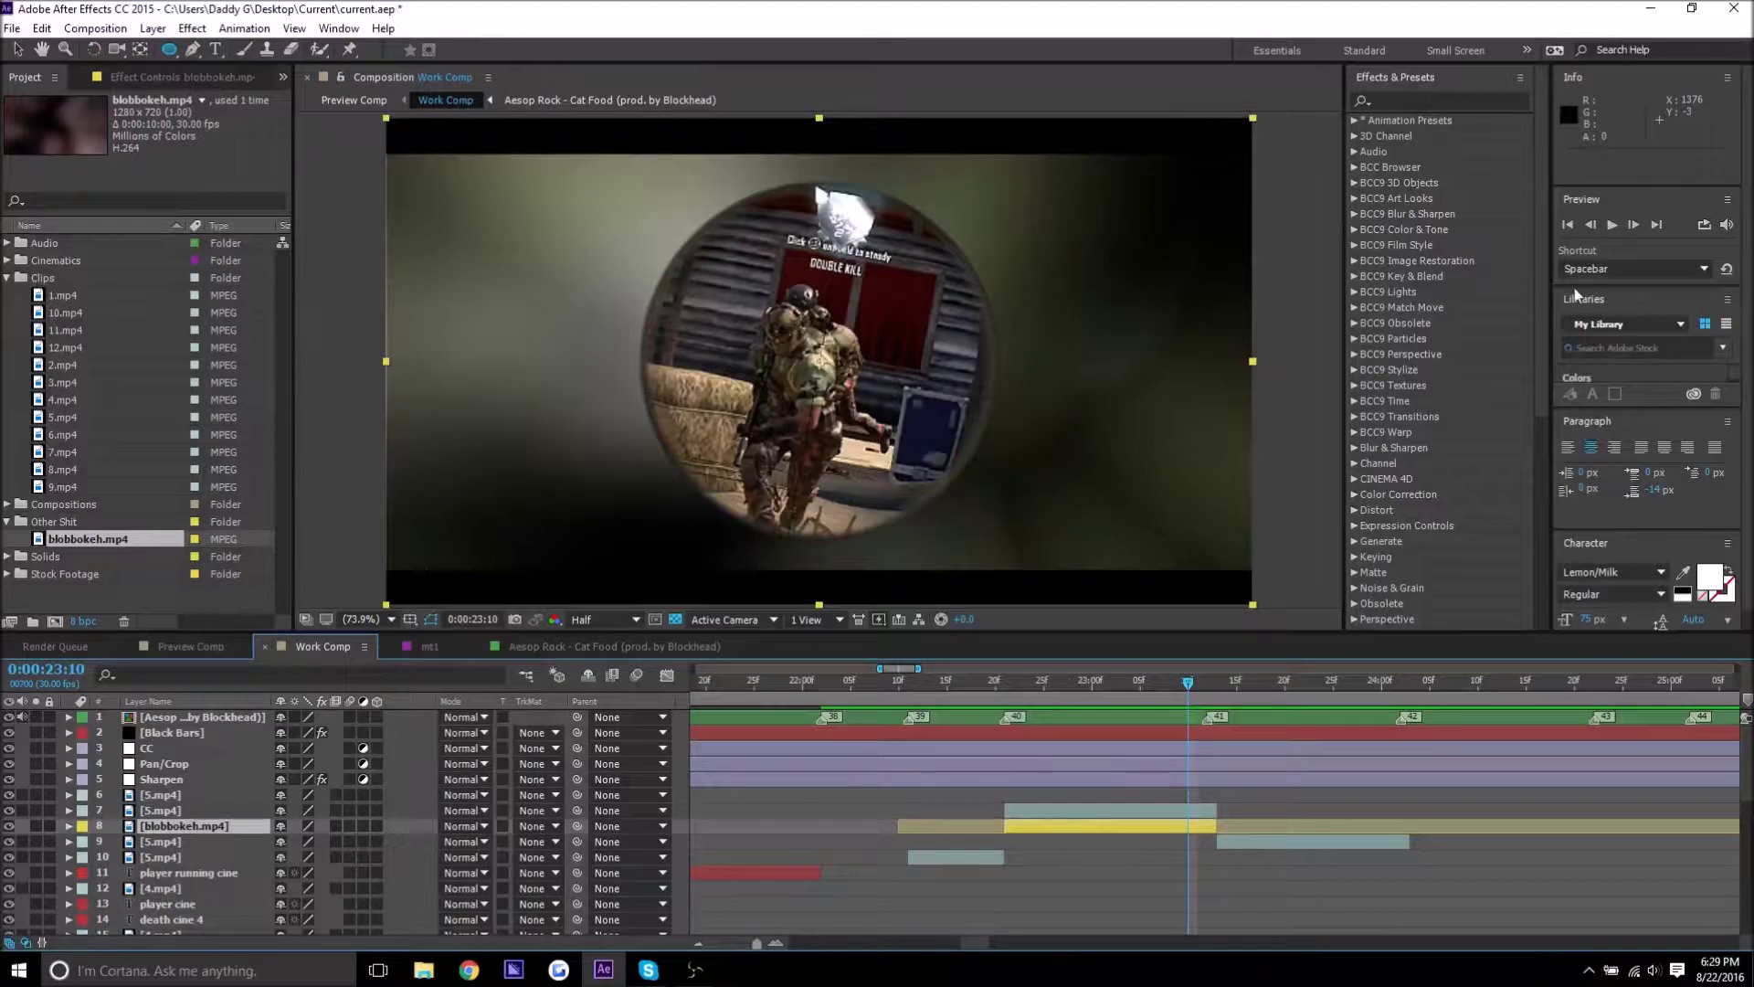
# At 0:00:23:00, set the Mask Feather of the masked 5.mp4 scope layer to 50 pixels.
pyautogui.click(1093, 684)
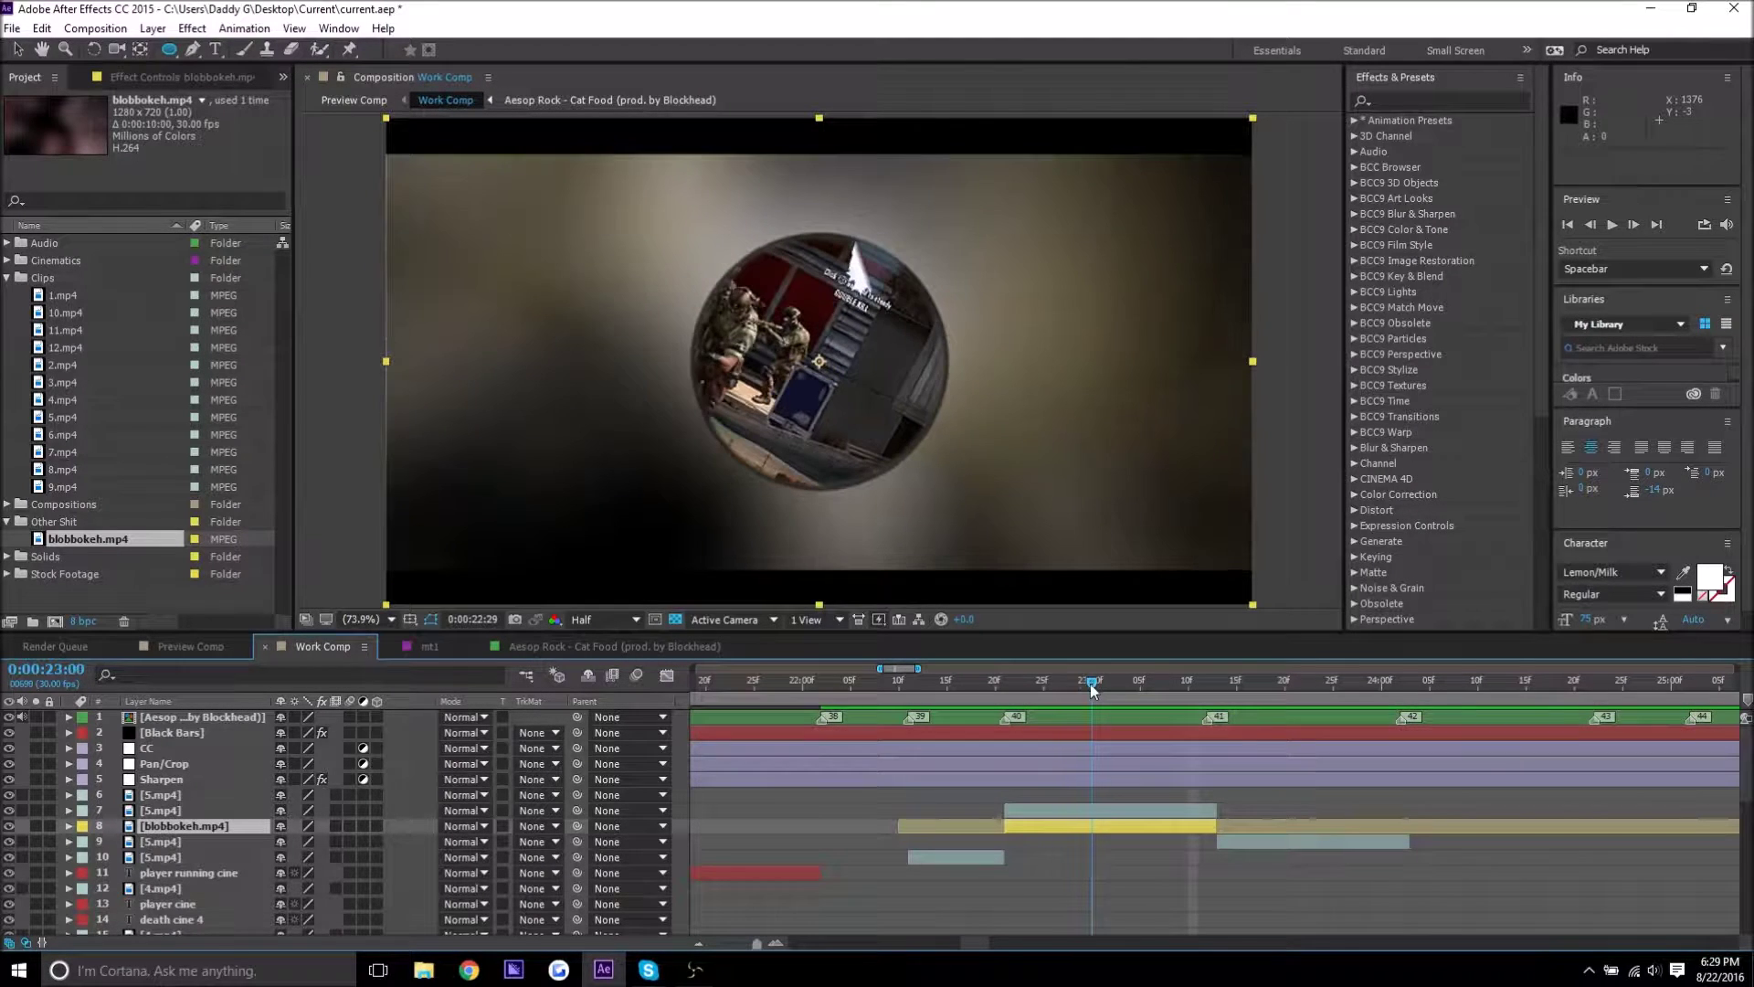
pyautogui.click(1097, 810)
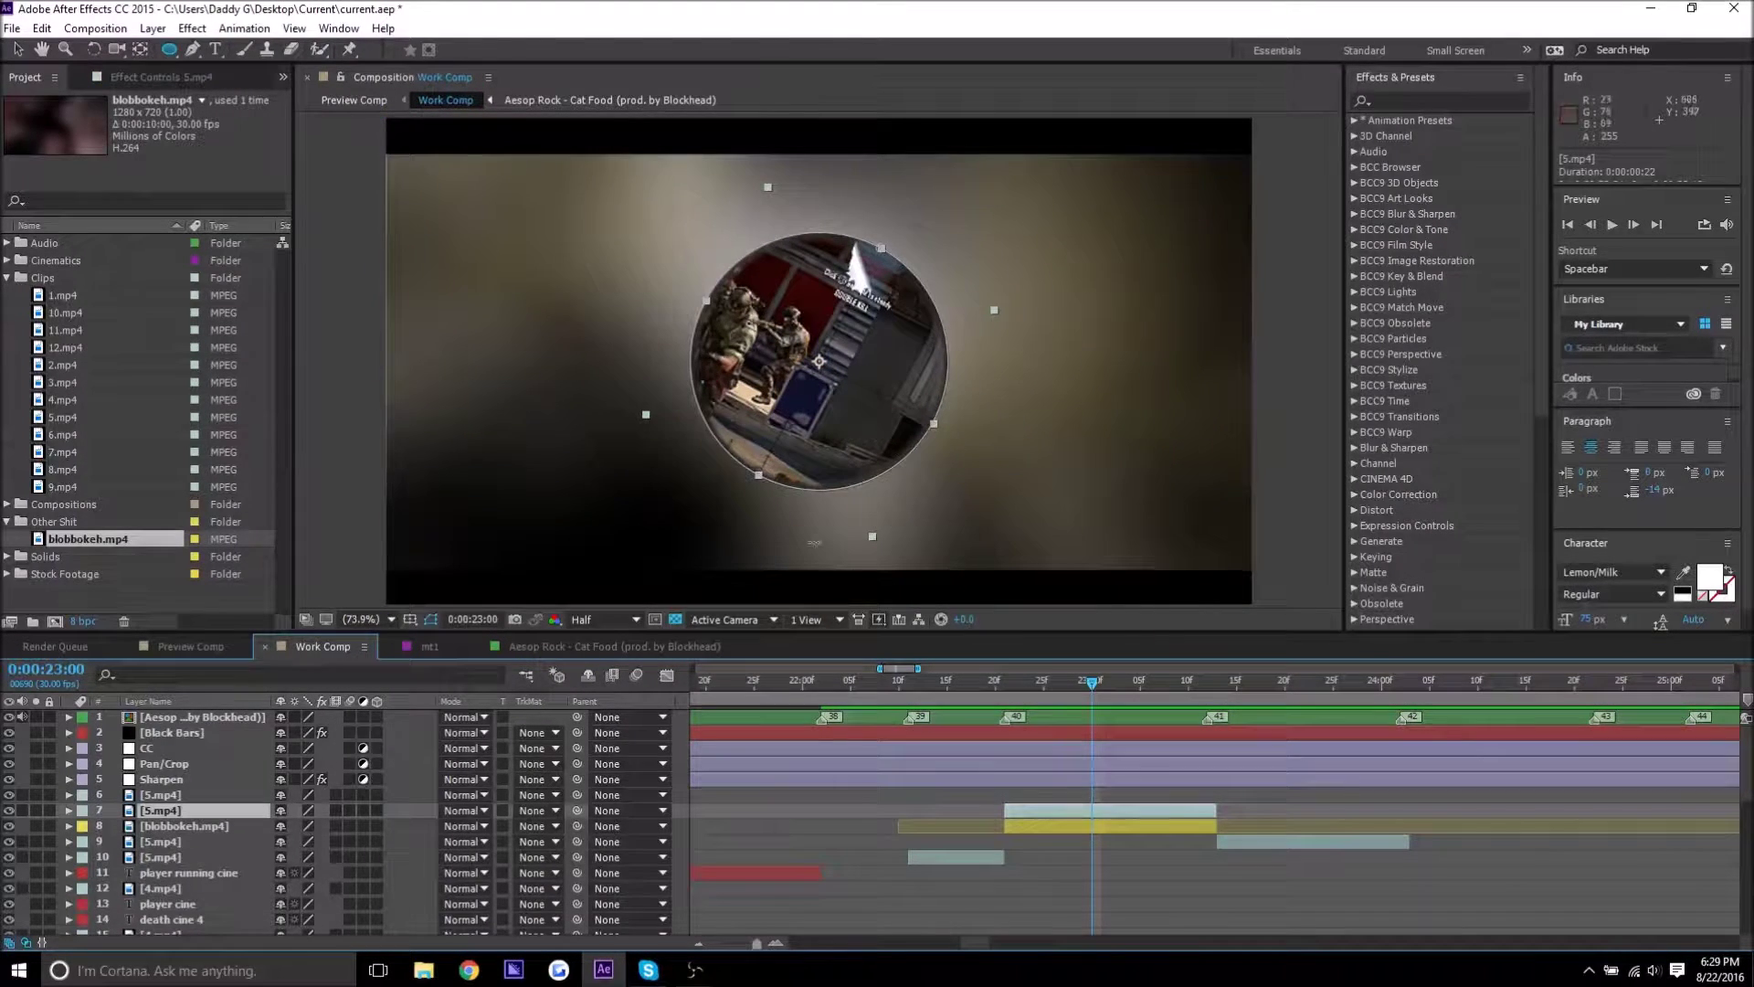
pyautogui.click(1057, 821)
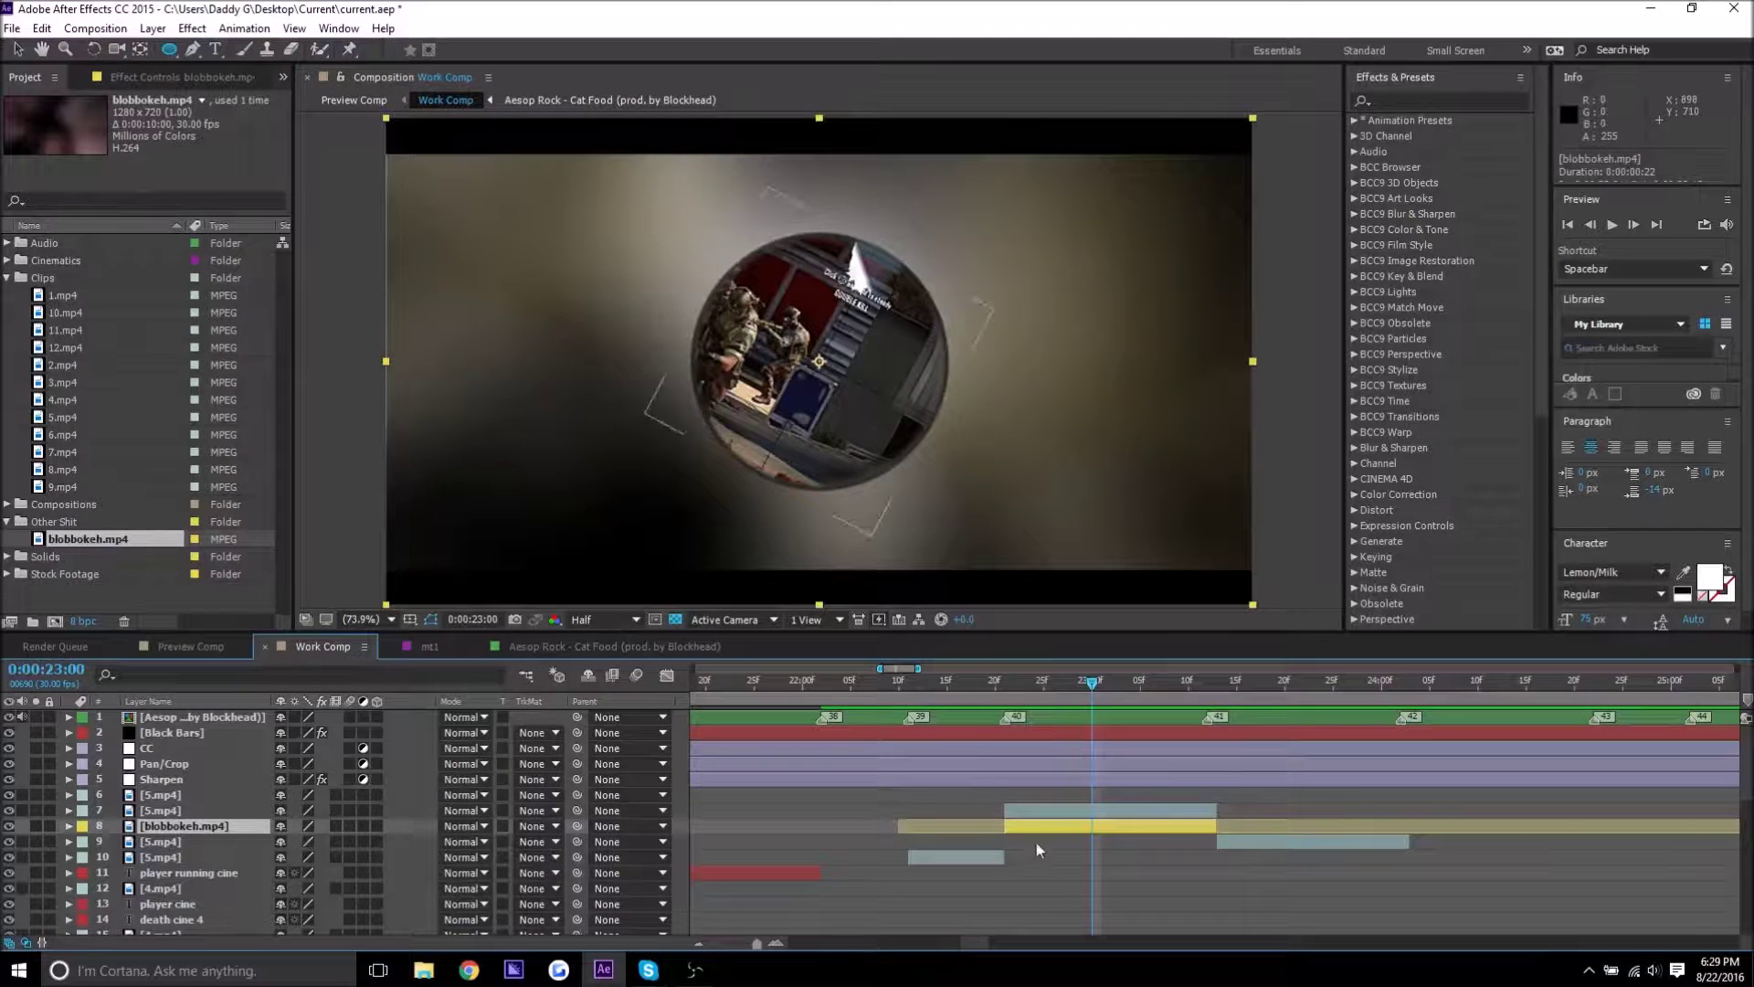
pyautogui.click(1067, 810)
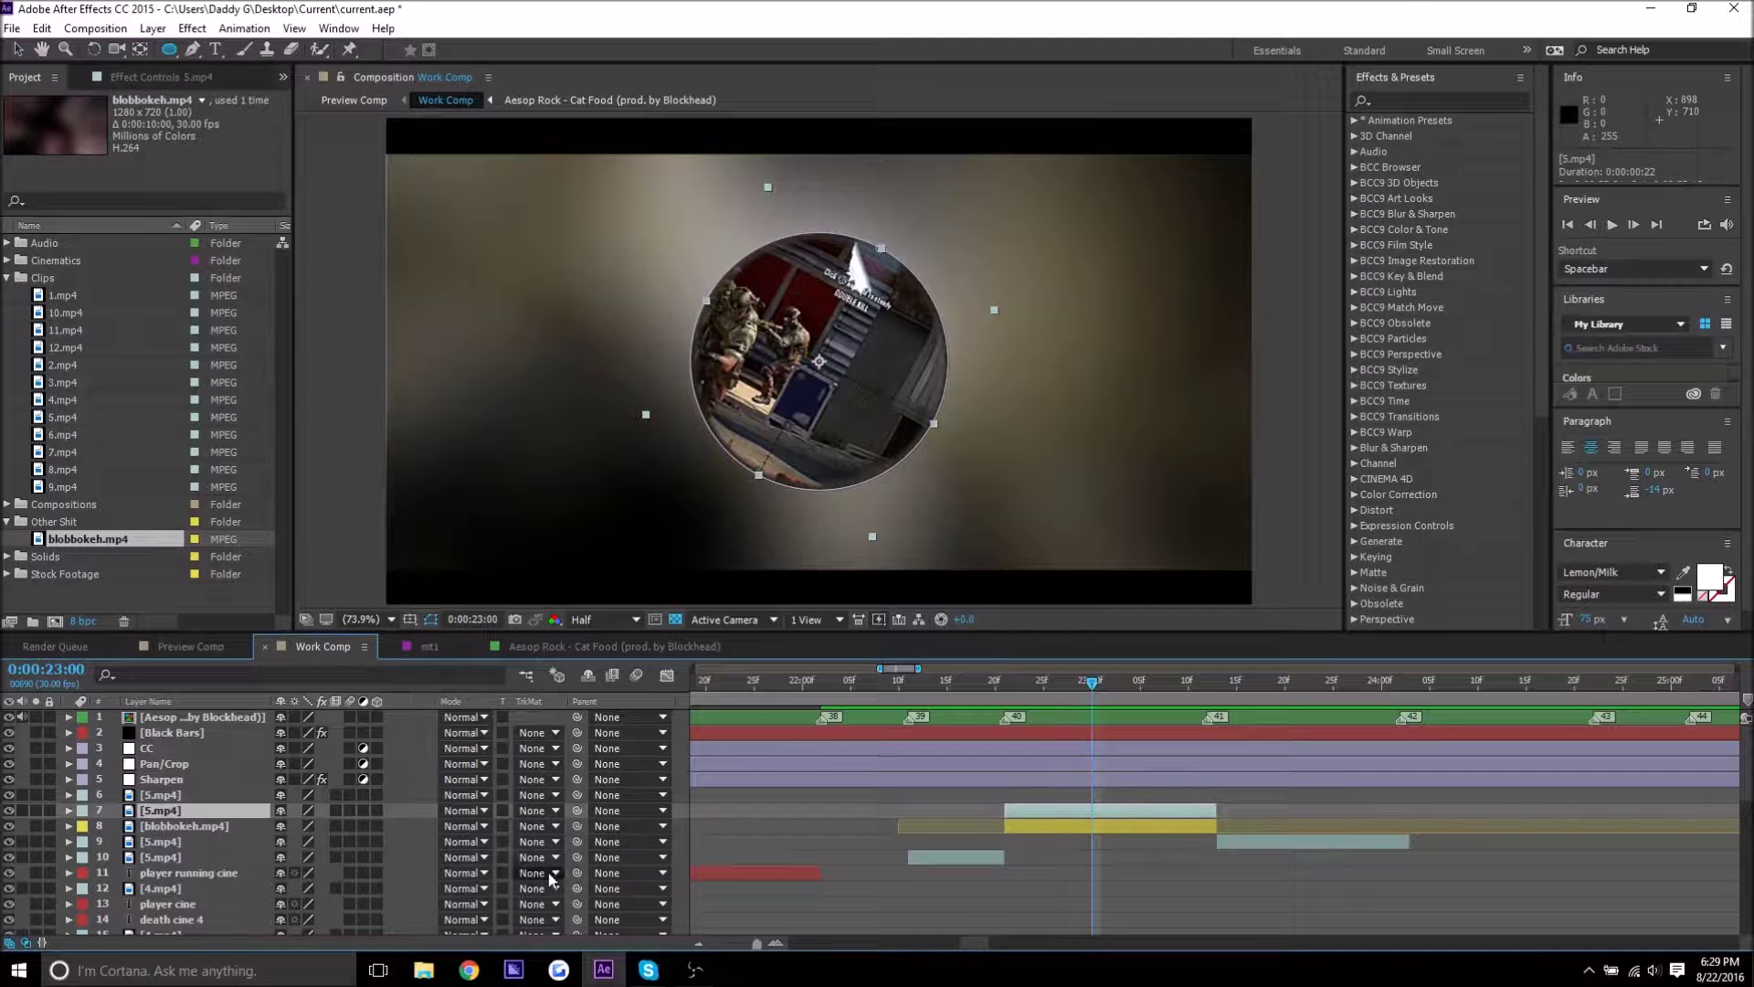
pyautogui.press('f')
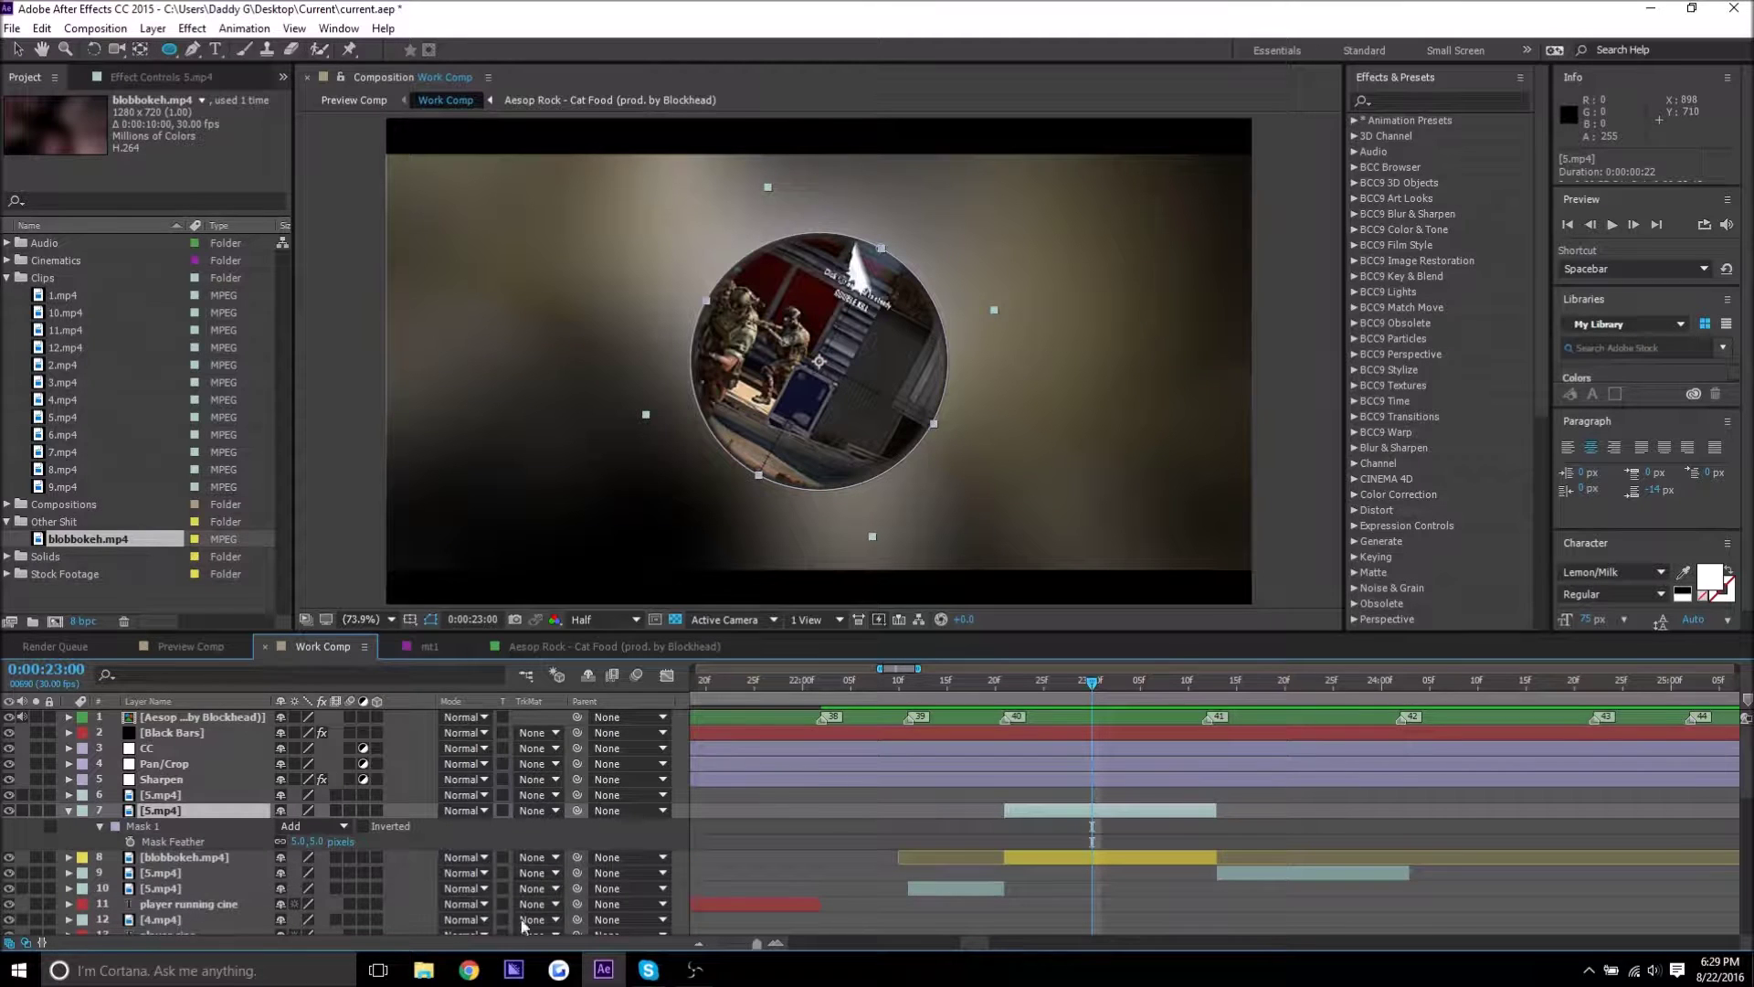
pyautogui.moveTo(299, 841)
pyautogui.mouseDown()
pyautogui.moveTo(343, 841)
pyautogui.moveTo(336, 861)
pyautogui.moveTo(301, 841)
pyautogui.mouseUp()
pyautogui.click(301, 841)
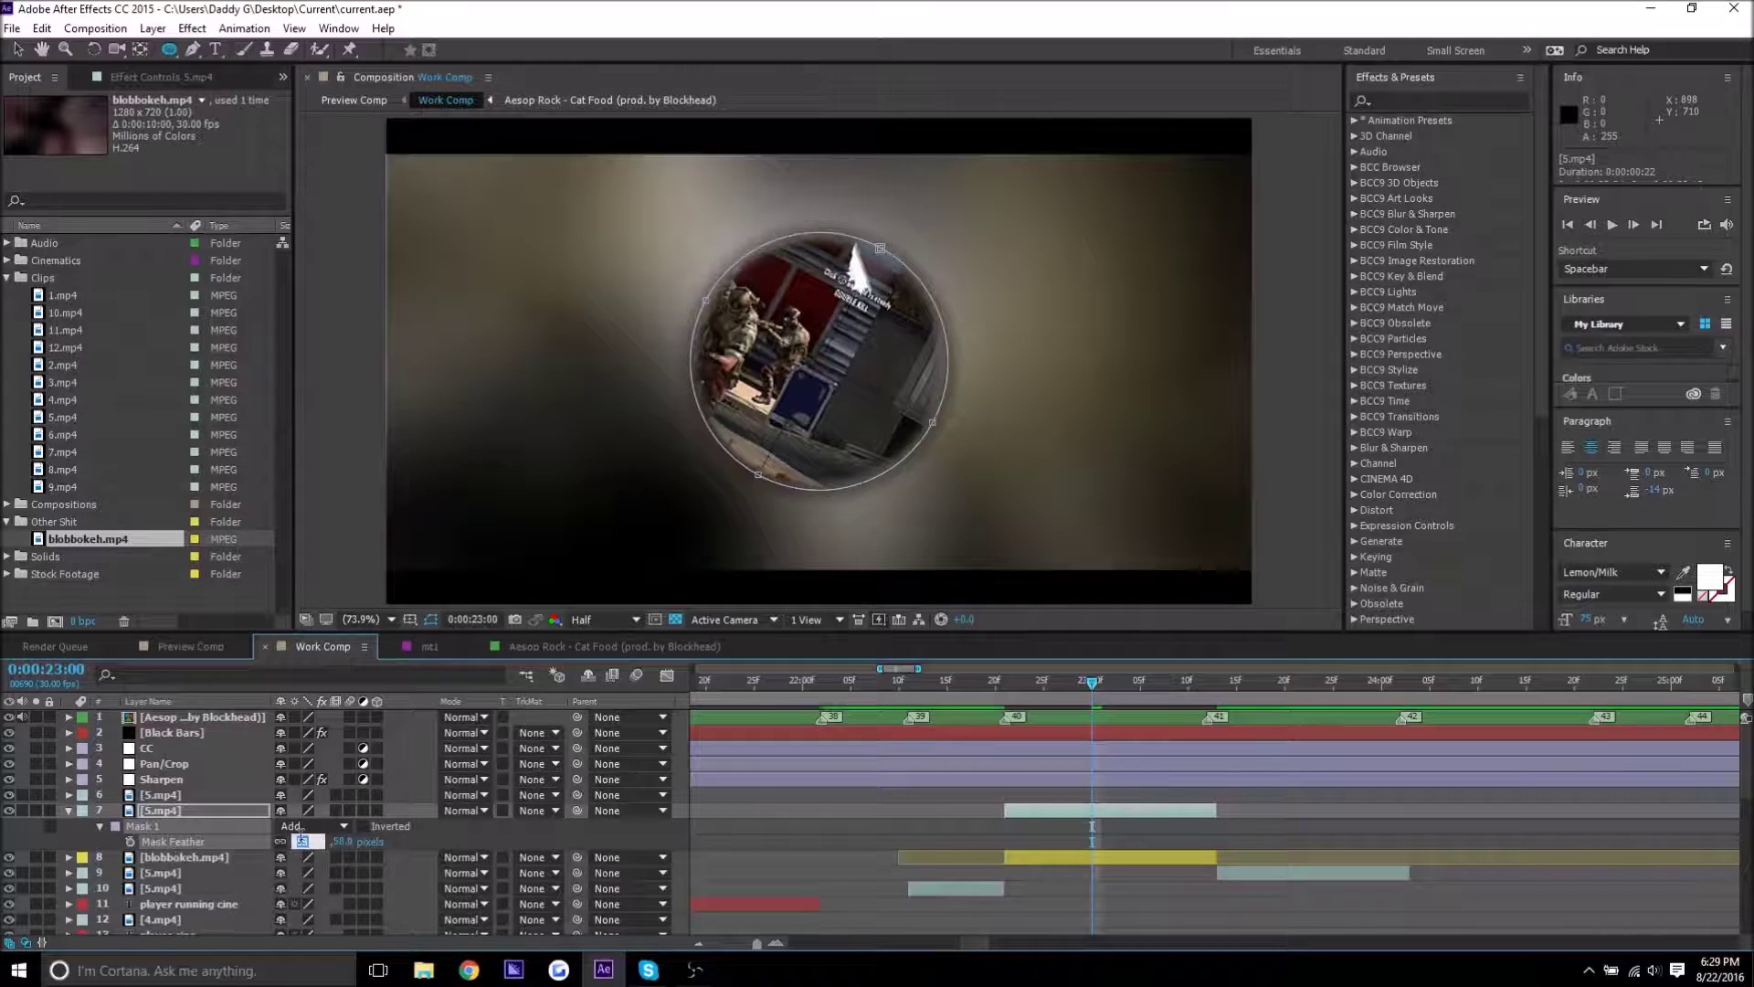
pyautogui.write('50')
pyautogui.press('Return')
# Preview the feathered scope from 0:00:22:14 and collapse the masked layer's mask properties.
pyautogui.click(936, 693)
pyautogui.press('space')
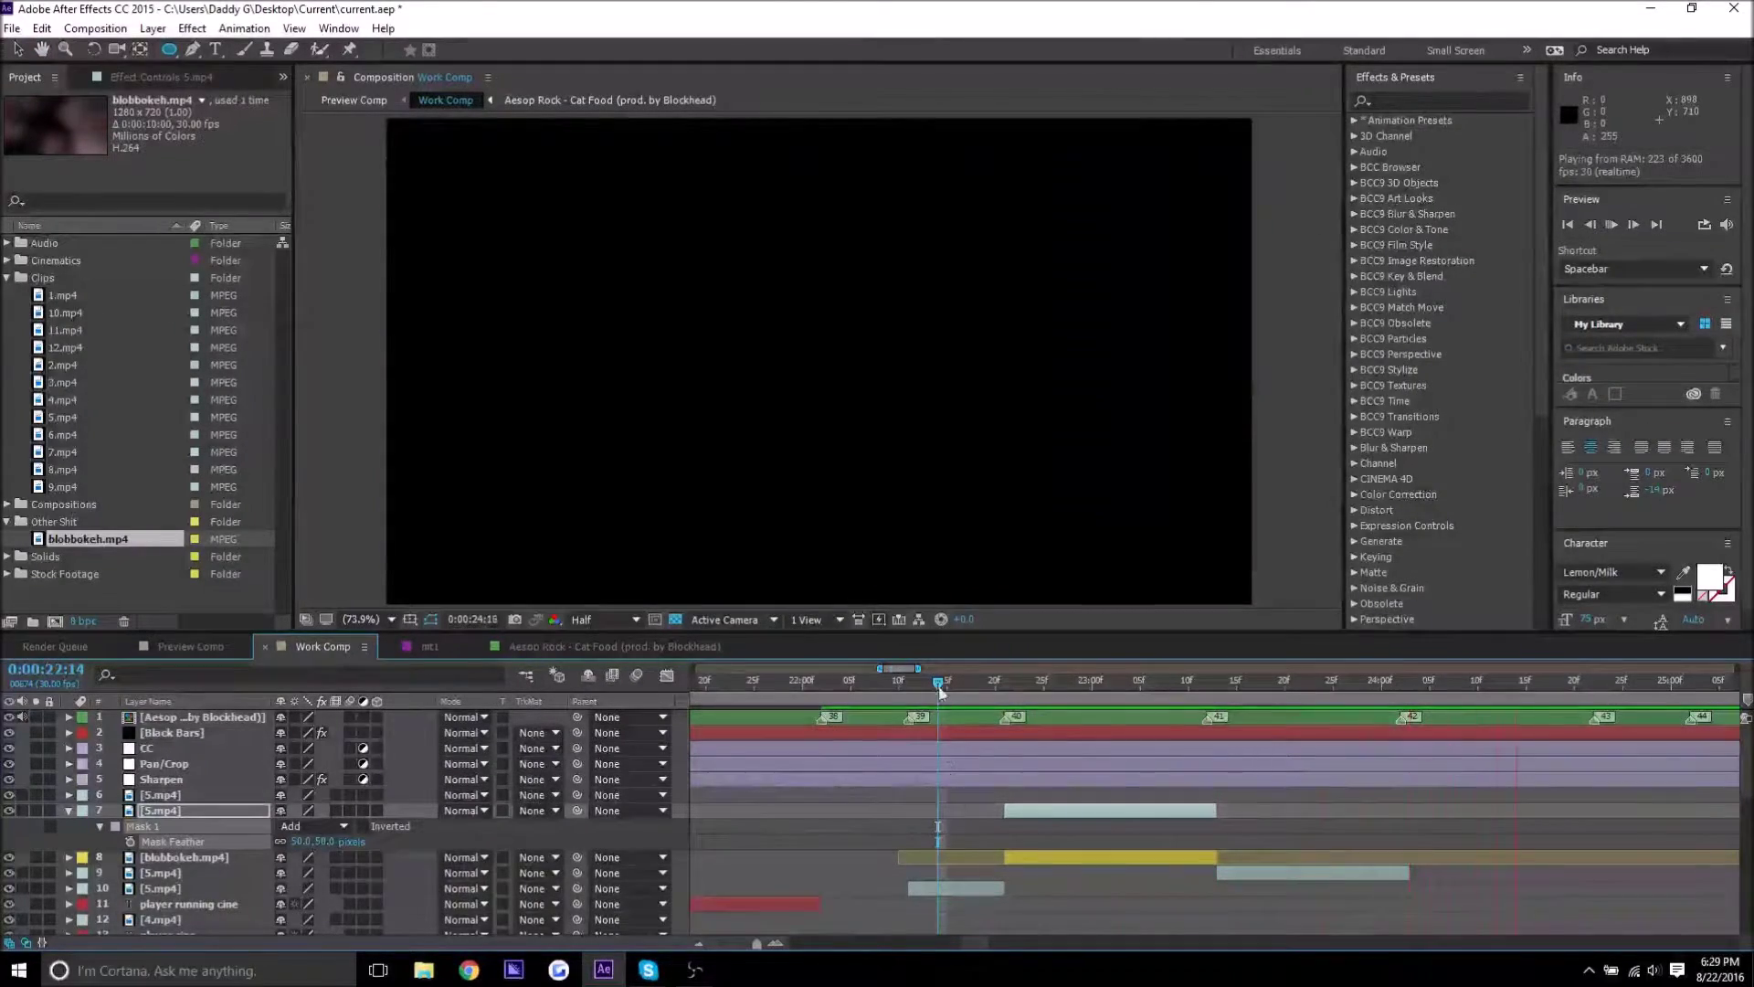
pyautogui.press('space')
pyautogui.click(70, 811)
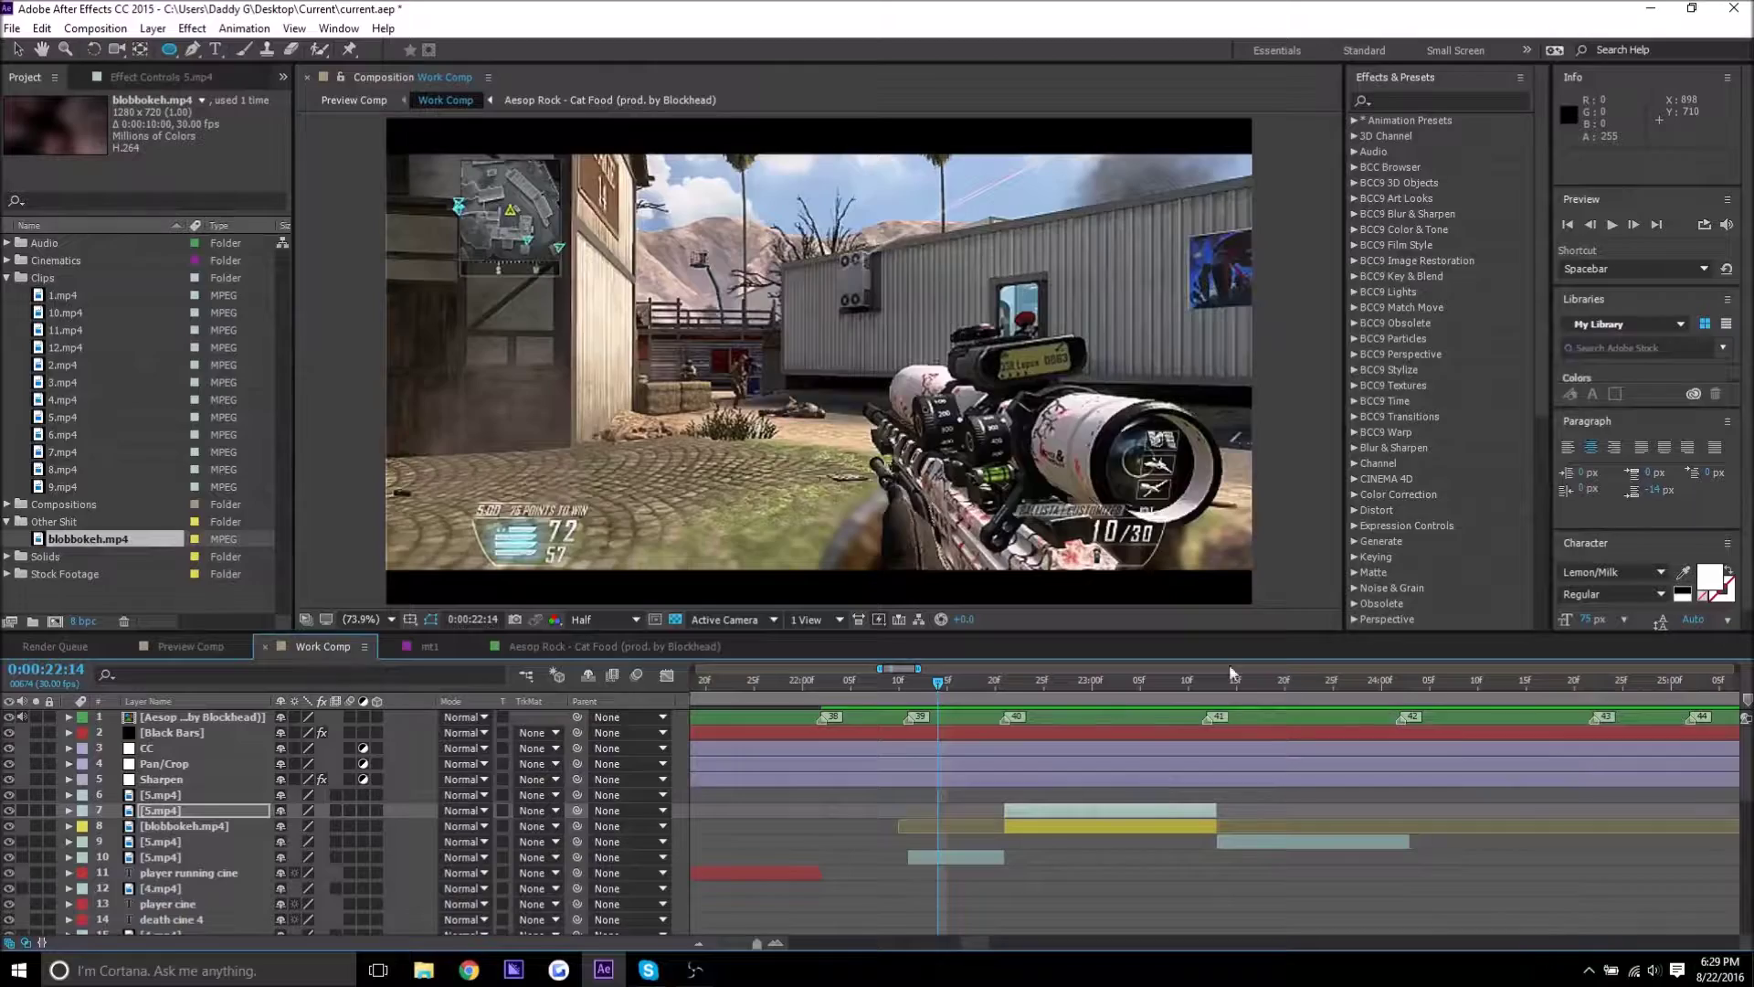
# Scrub through the scope's shrinking and rotating section, and play the comp from 0:00:22:29 to check its return to full size.
pyautogui.moveTo(1016, 690); pyautogui.dragTo(1065, 719)
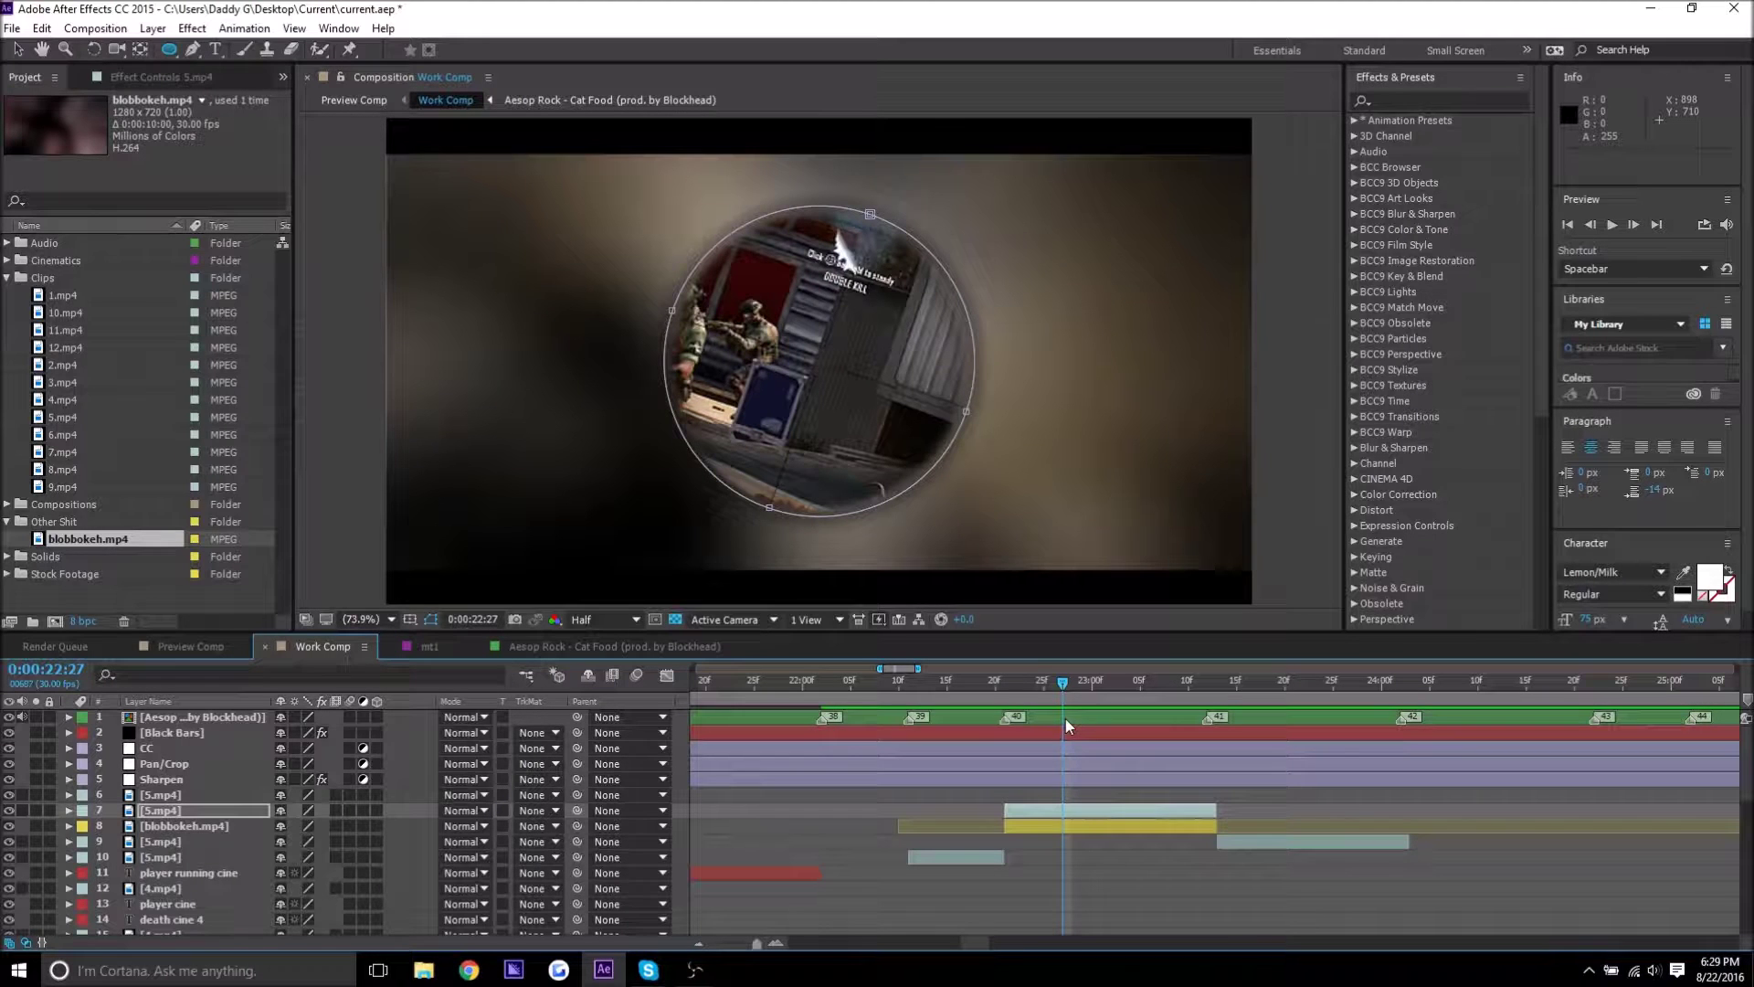
pyautogui.moveTo(1008, 695)
pyautogui.mouseDown()
pyautogui.moveTo(784, 695)
pyautogui.moveTo(1033, 694)
pyautogui.mouseUp()
pyautogui.press('space')
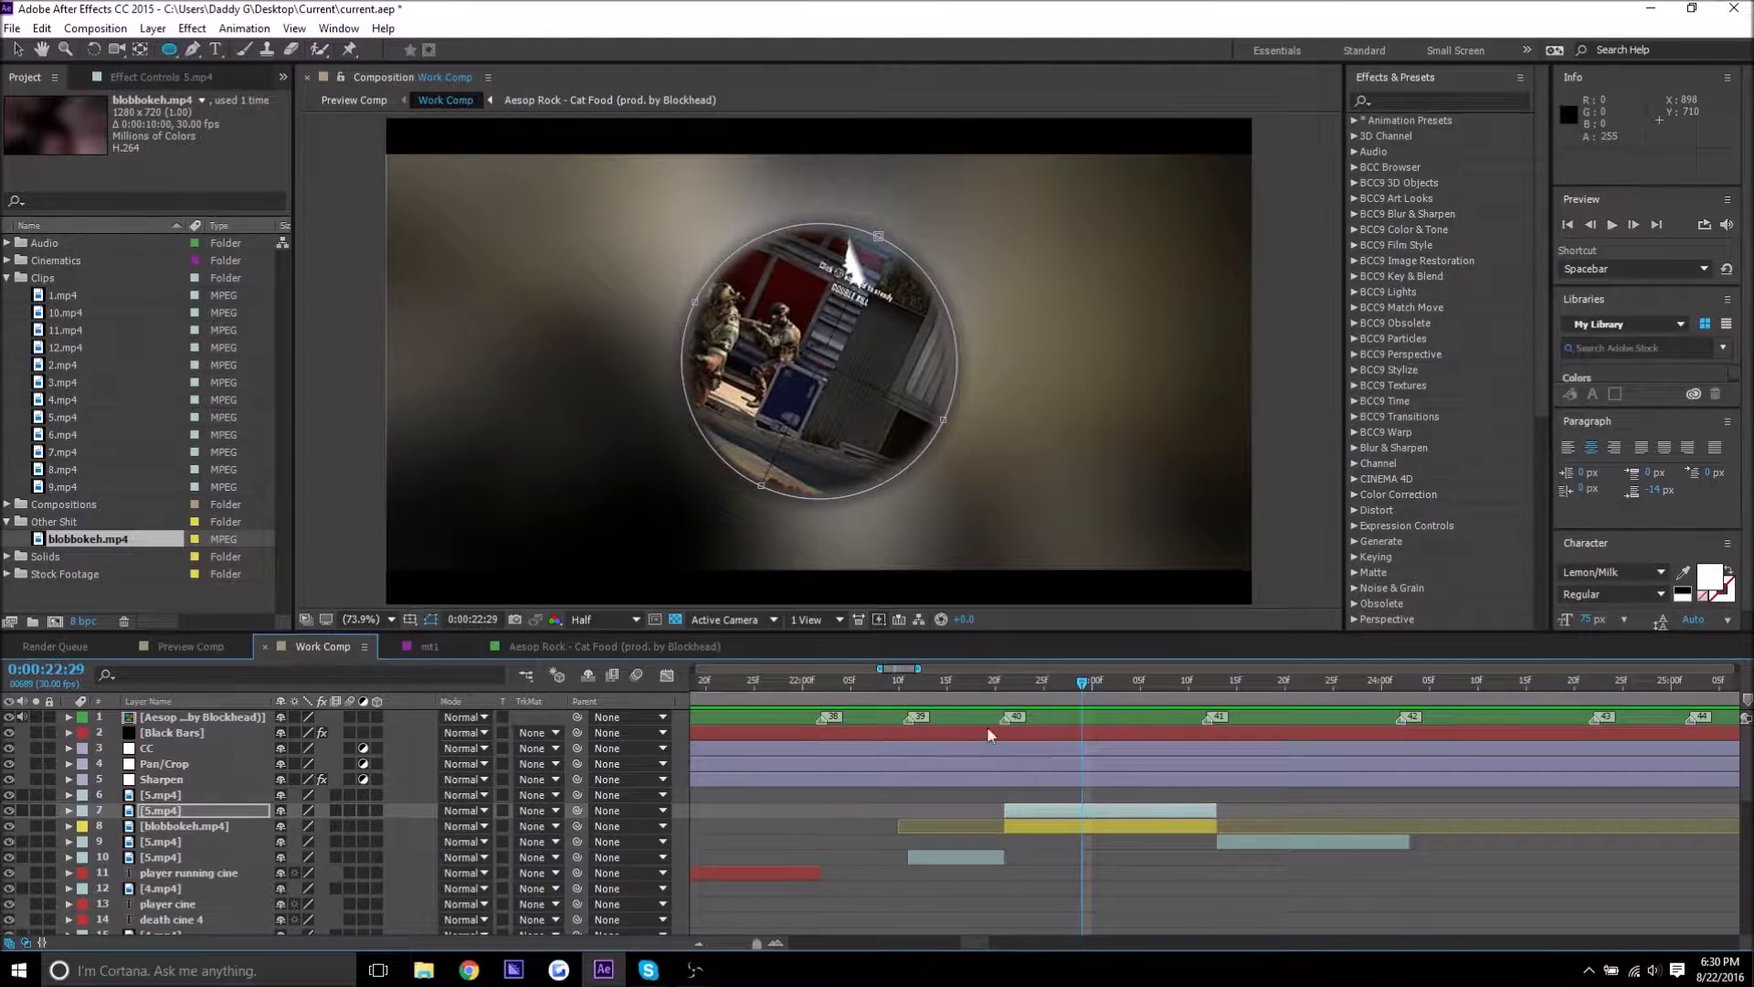
pyautogui.press('space')
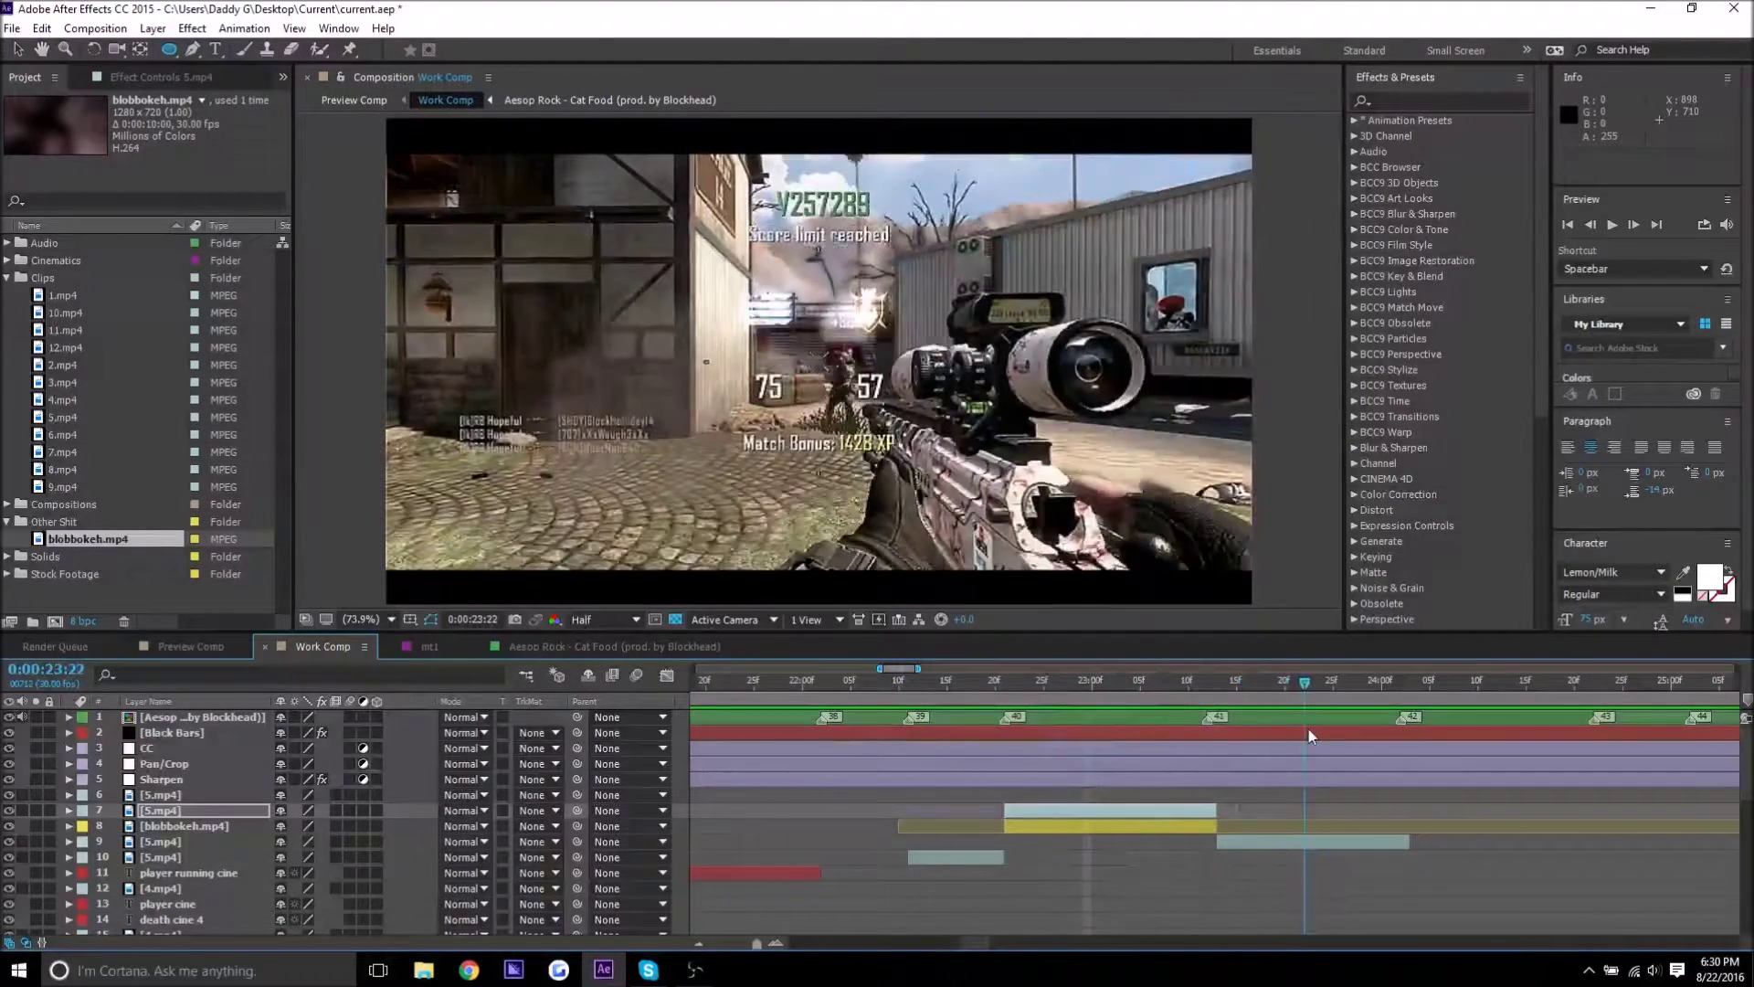